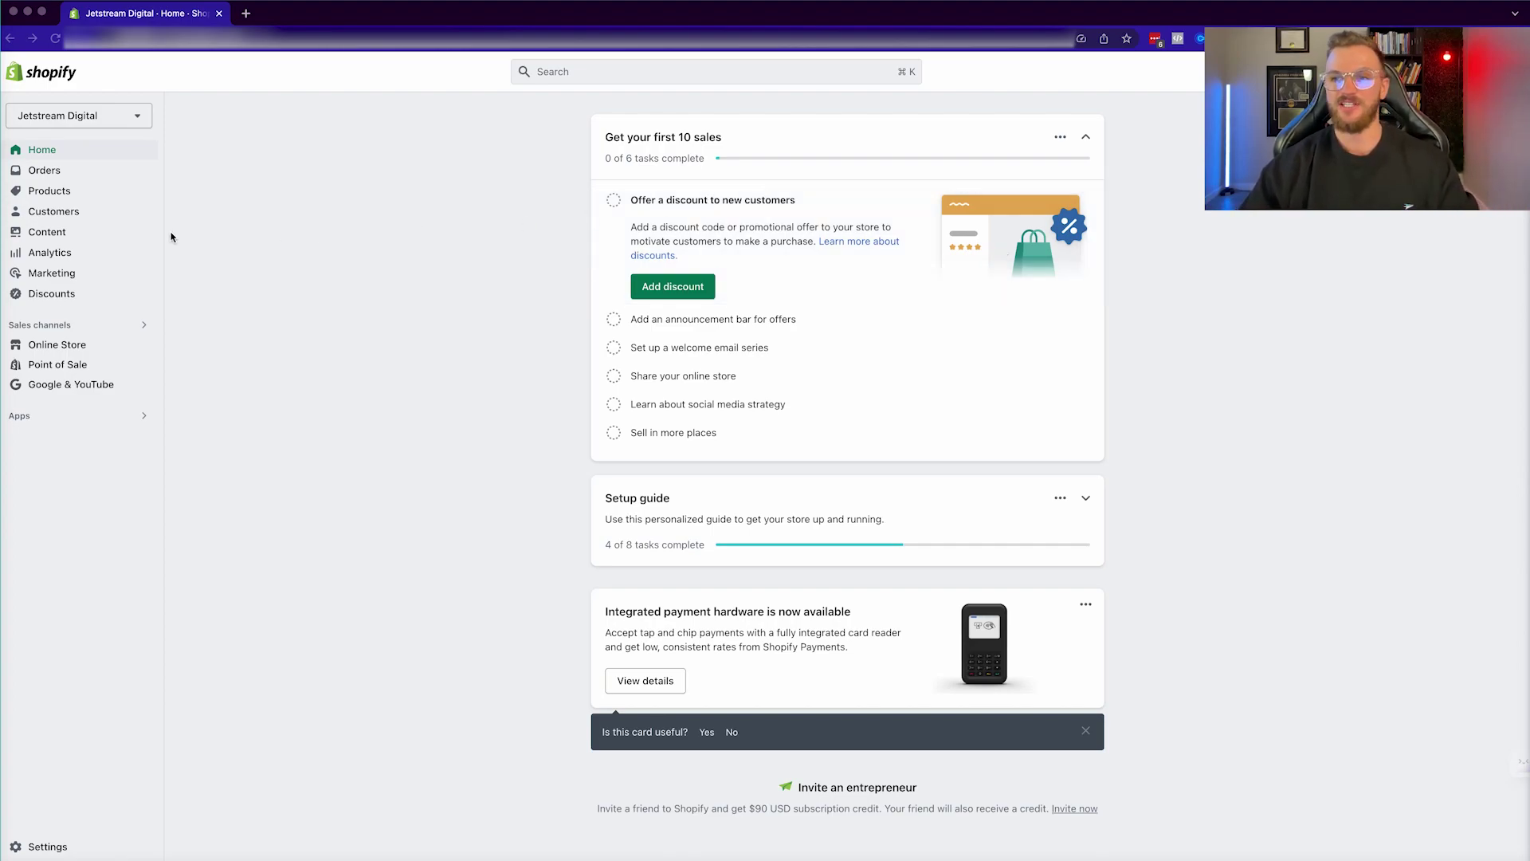
Search the Shopify App Store for "facebook" from the sales channels search.
left_click(100, 325)
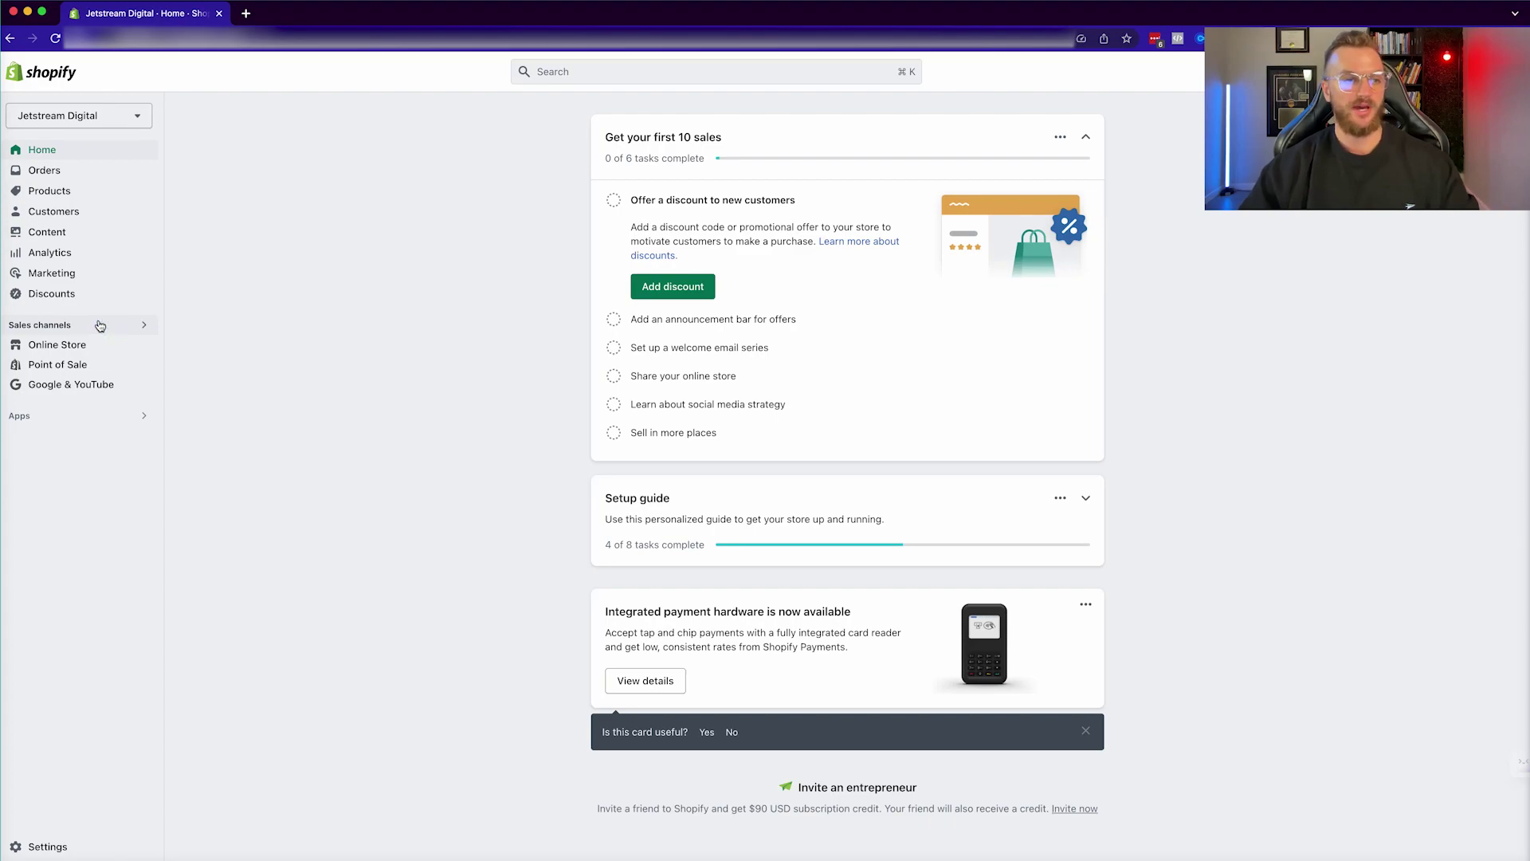
left_click(77, 324)
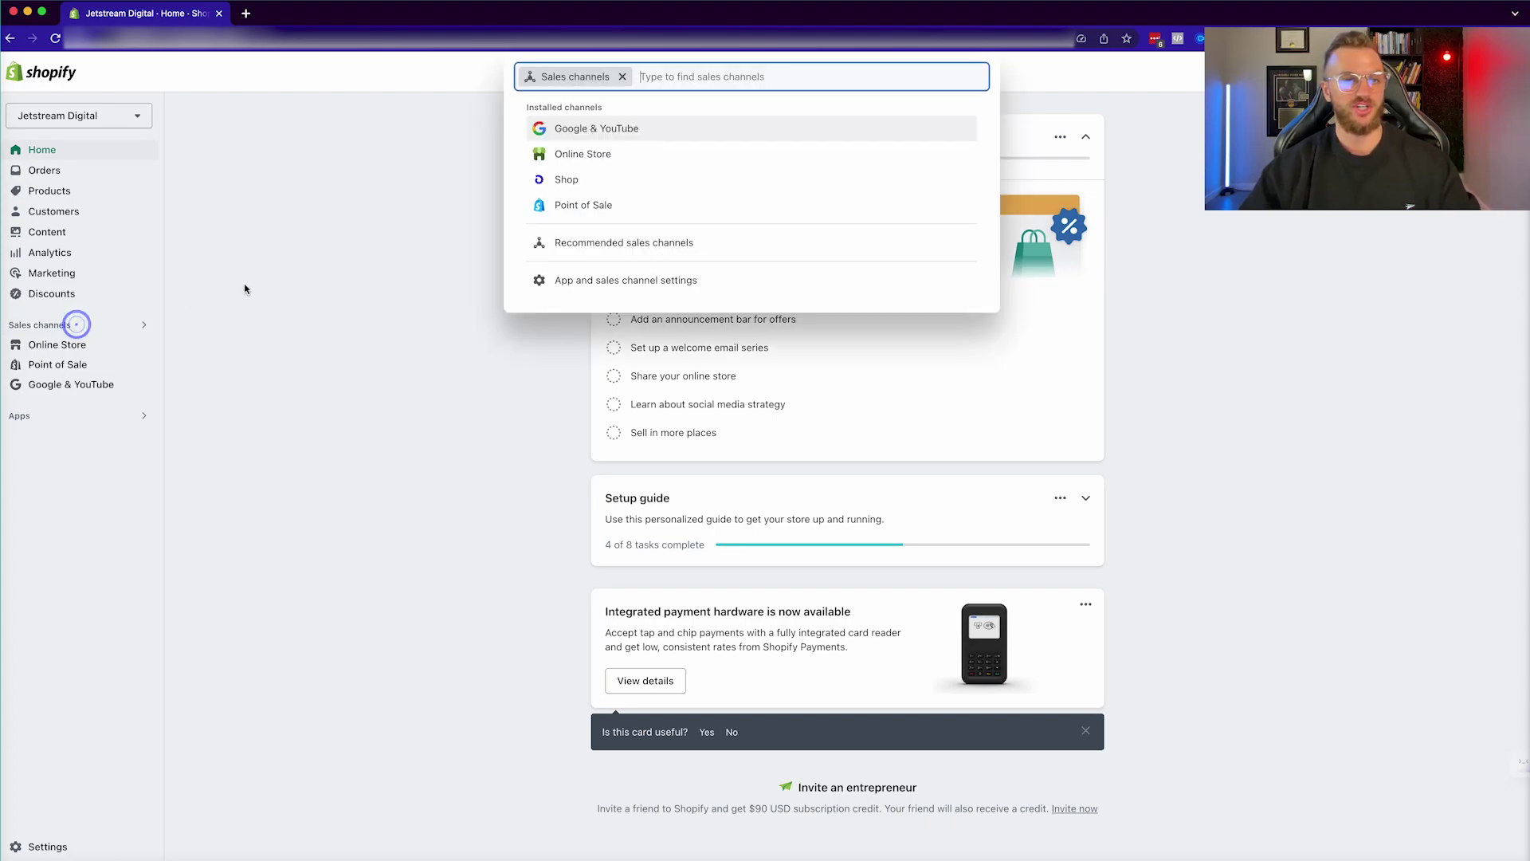
type("faceboo")
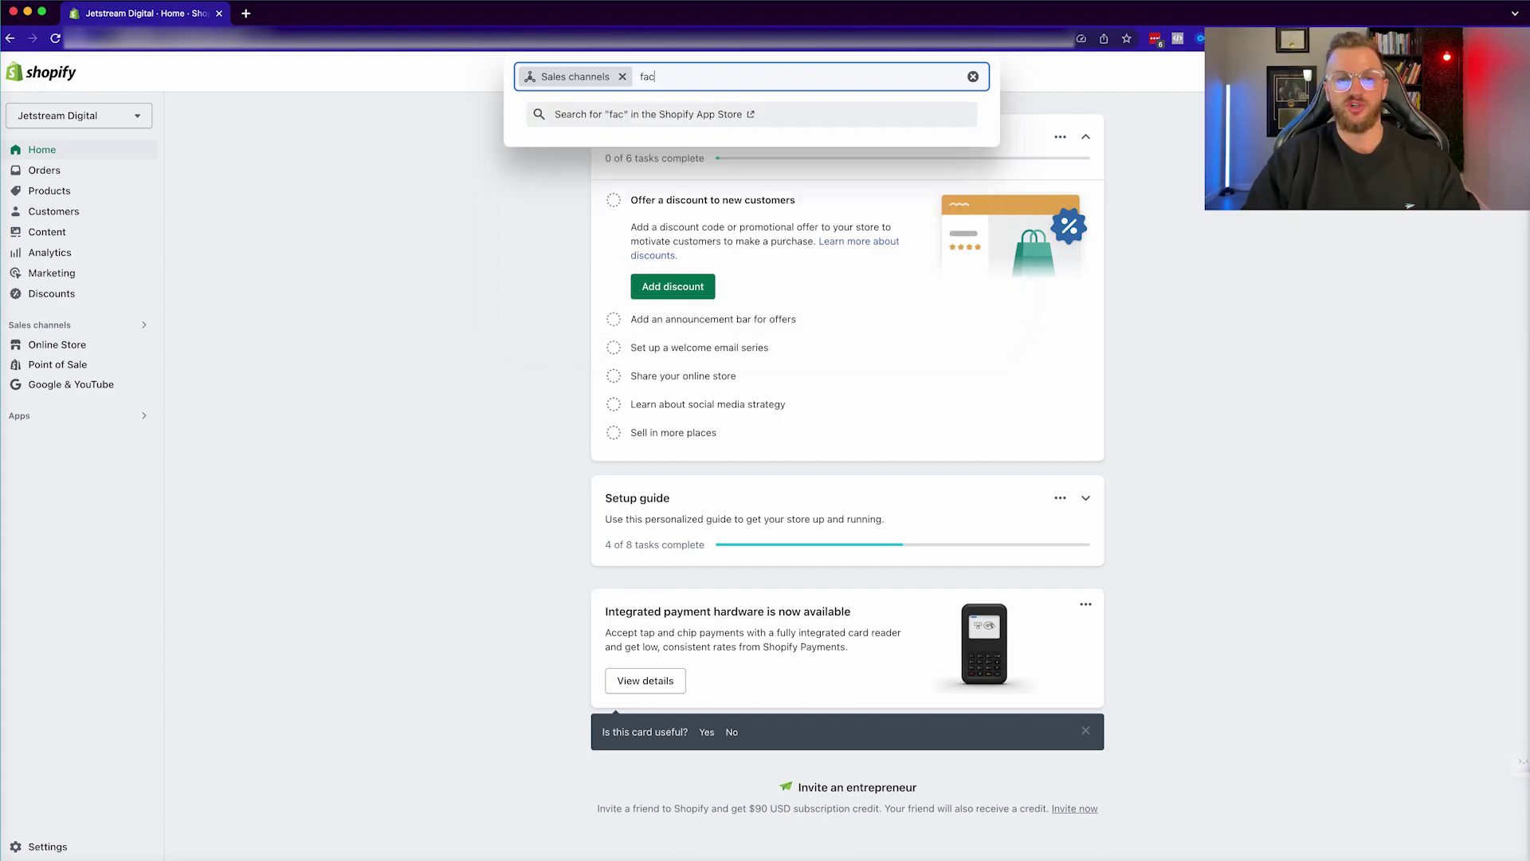
type("k")
left_click(681, 107)
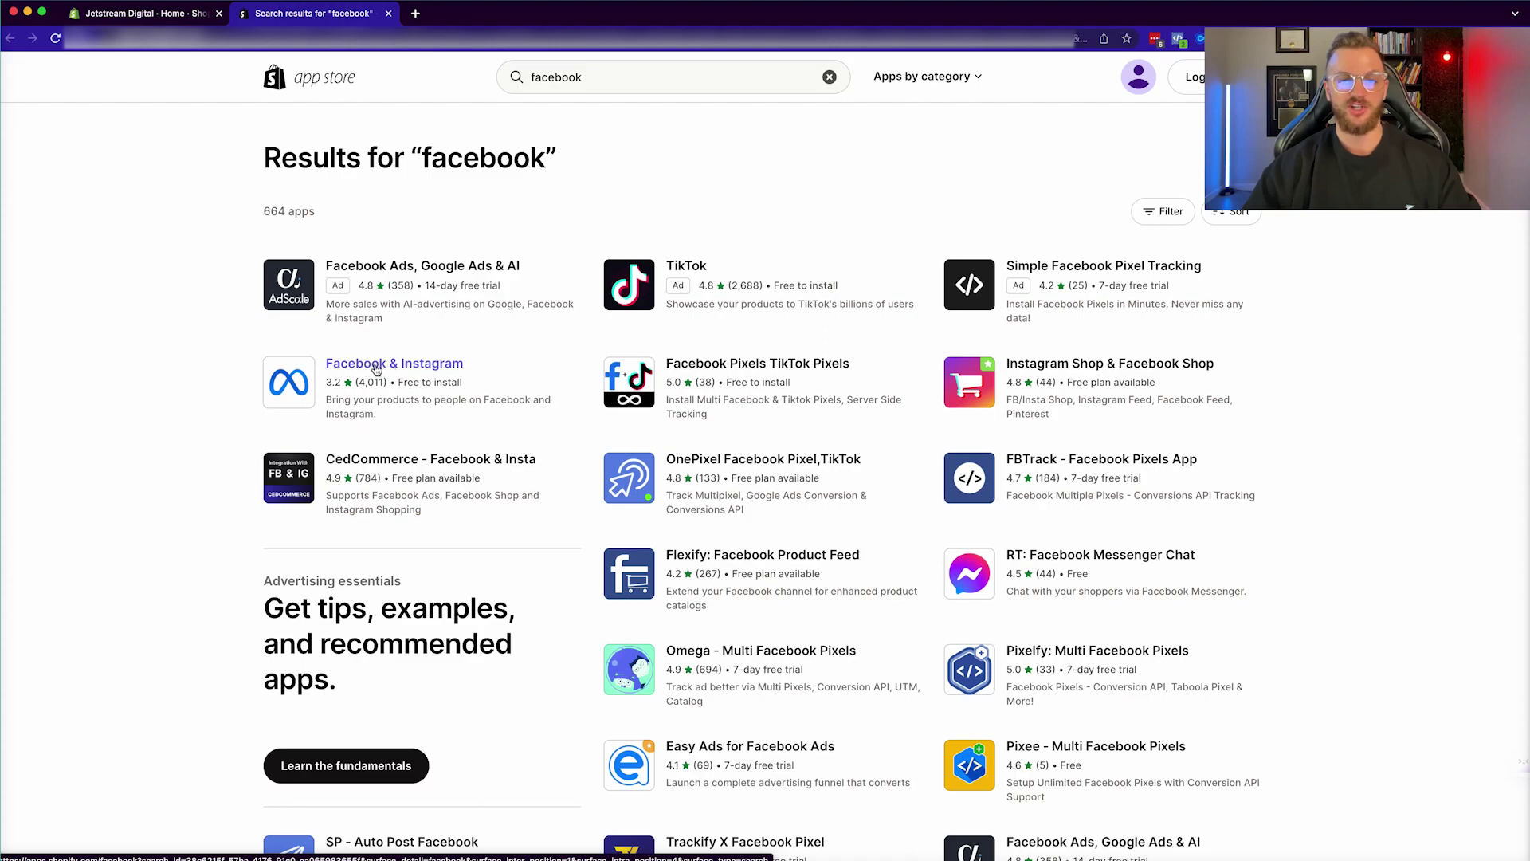
Add the Facebook & Instagram app by Meta as a sales channel after reviewing its permissions, and pin it.
left_click(375, 365)
left_click(438, 358)
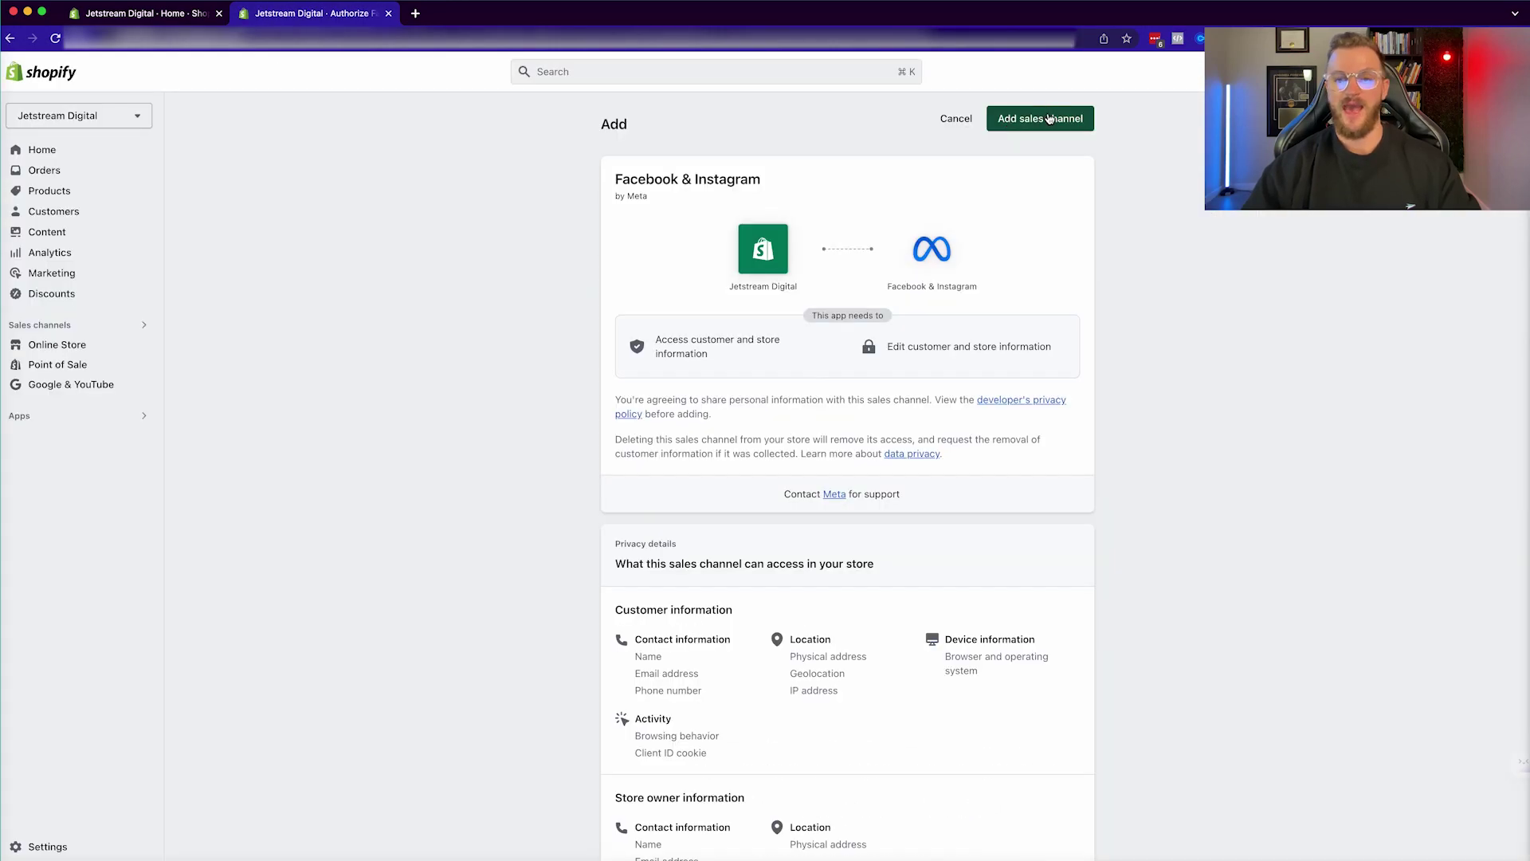
scroll(886, 456, "down", 15)
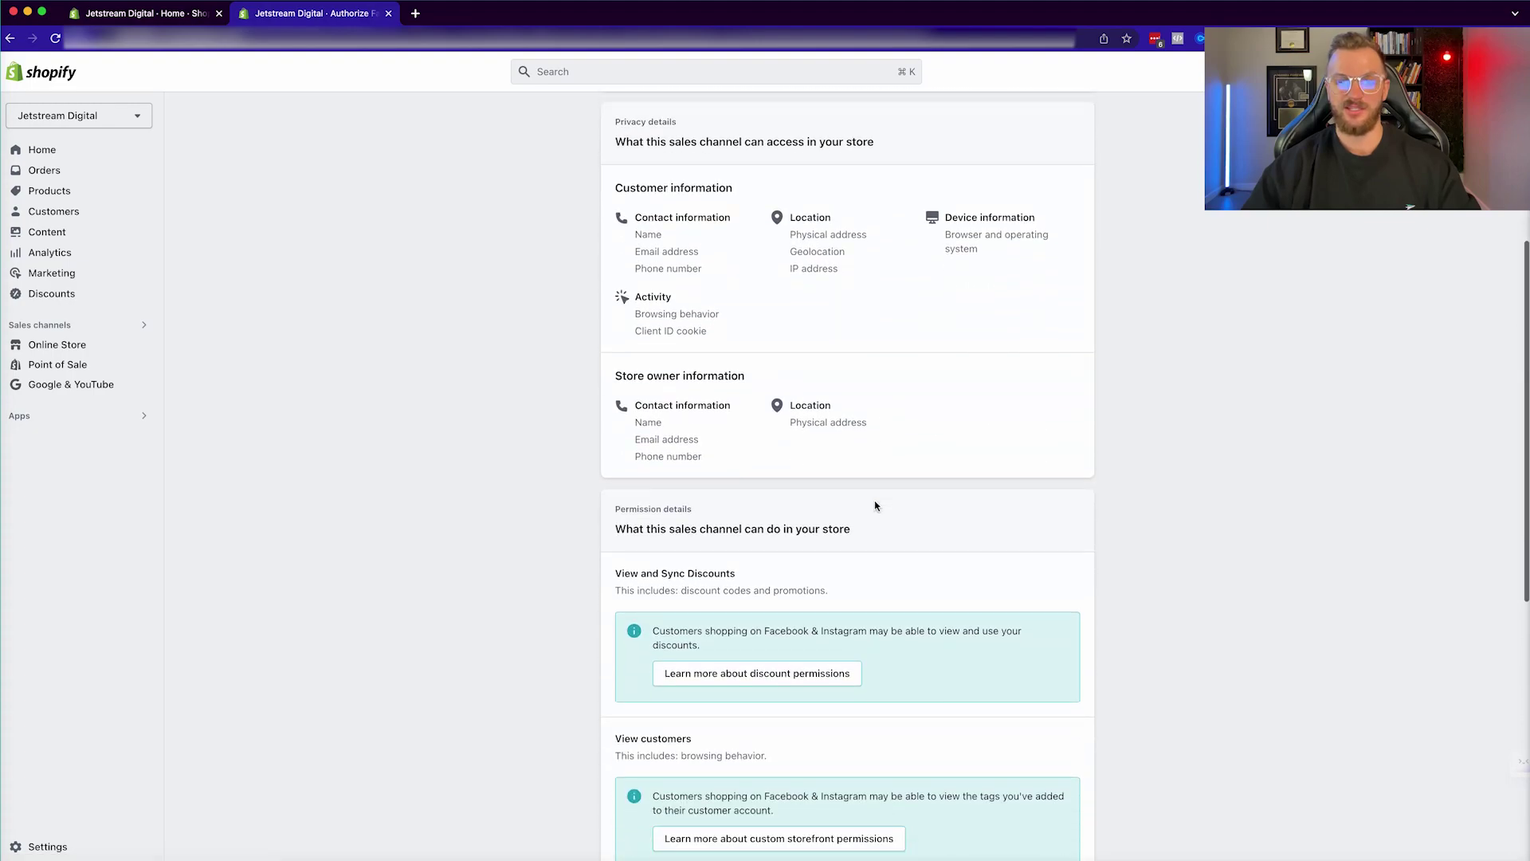
scroll(875, 504, "down", 2)
scroll(875, 502, "up", 15)
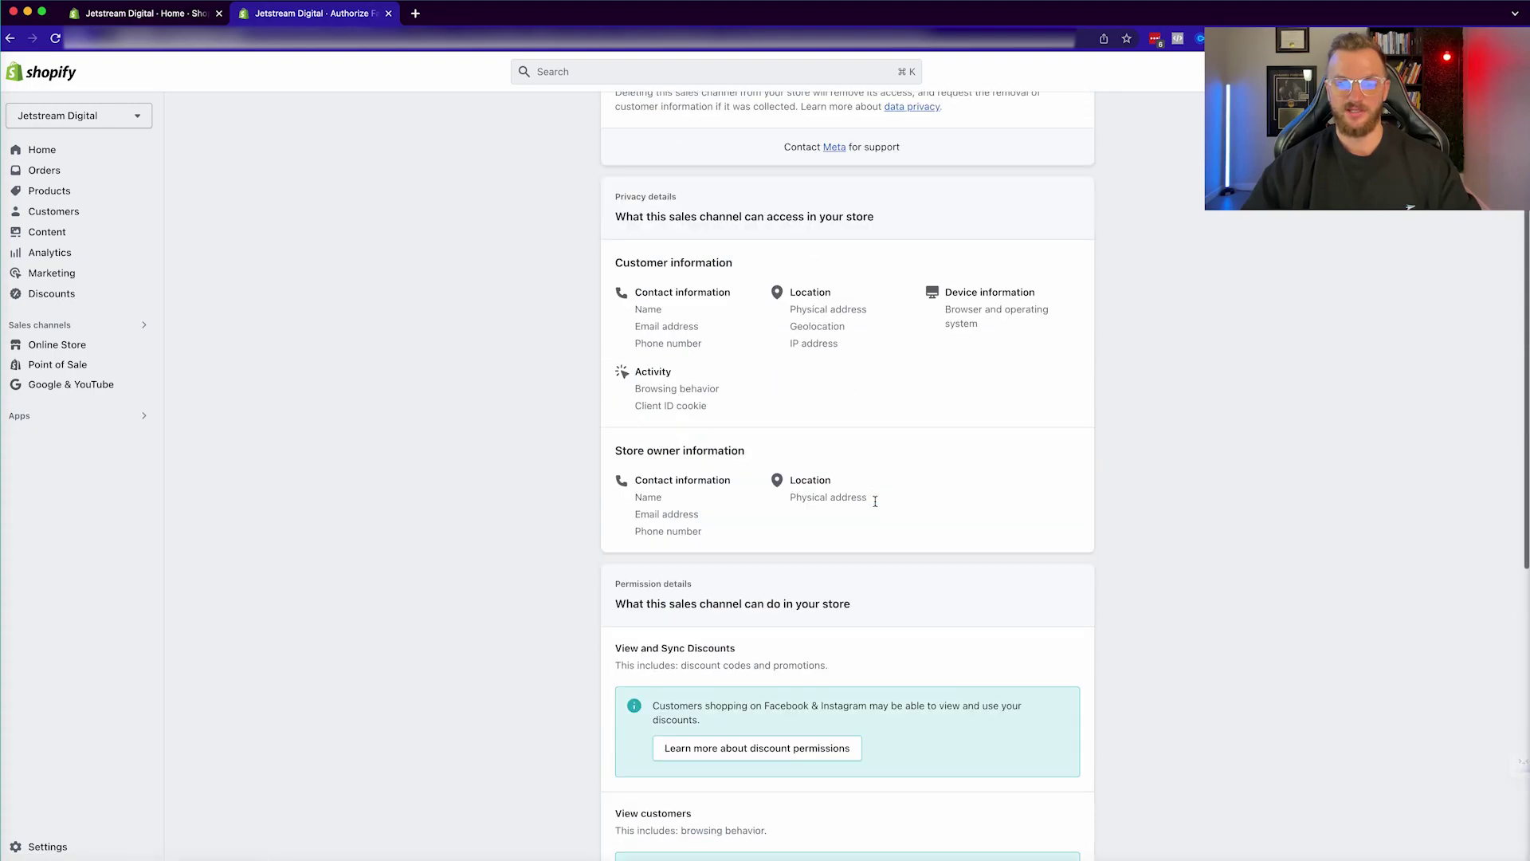
left_click(1048, 120)
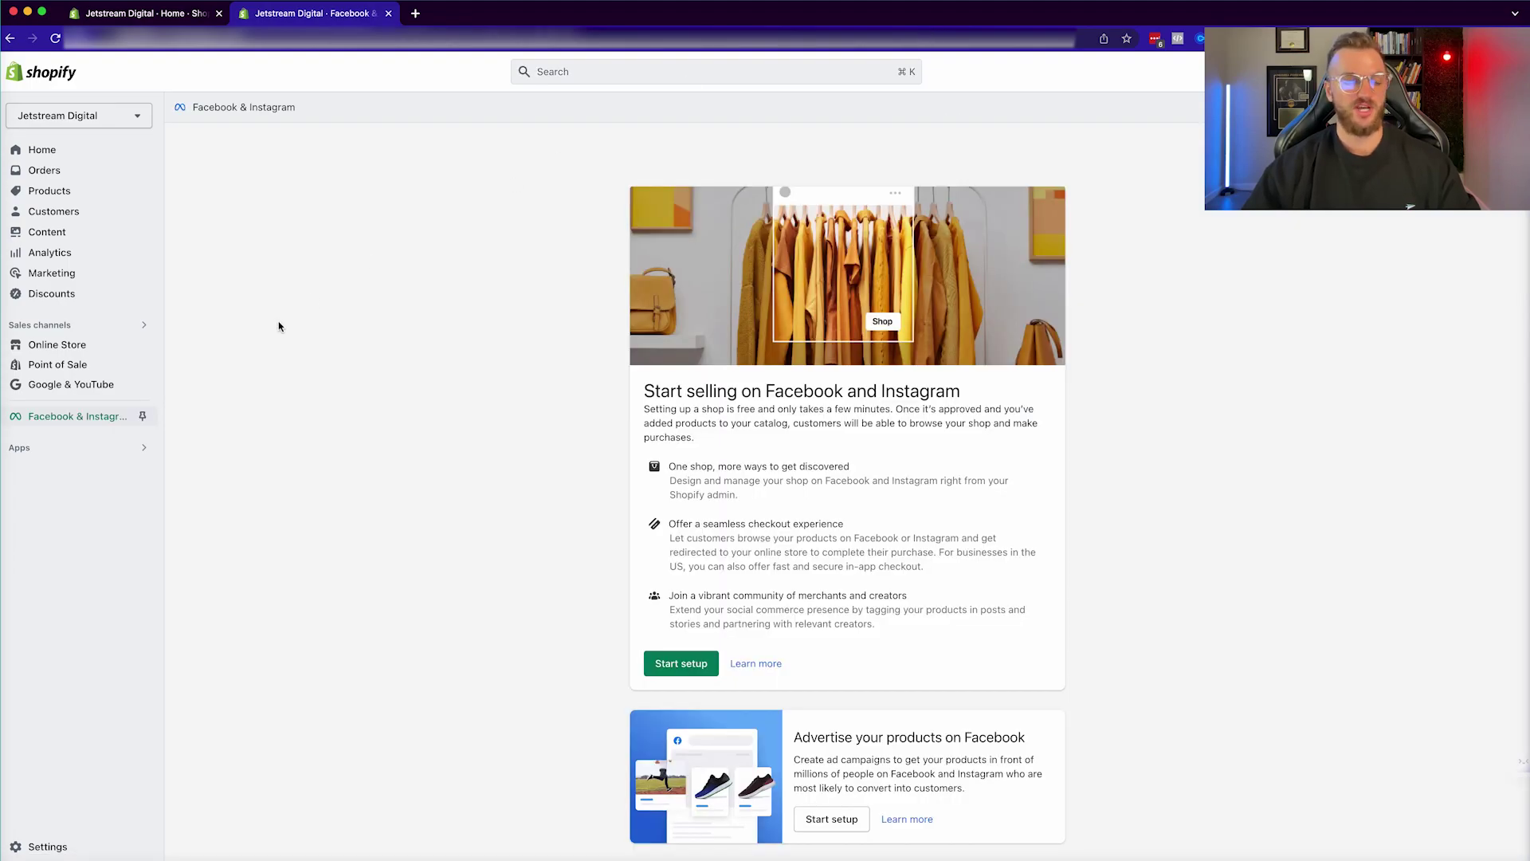
left_click(141, 418)
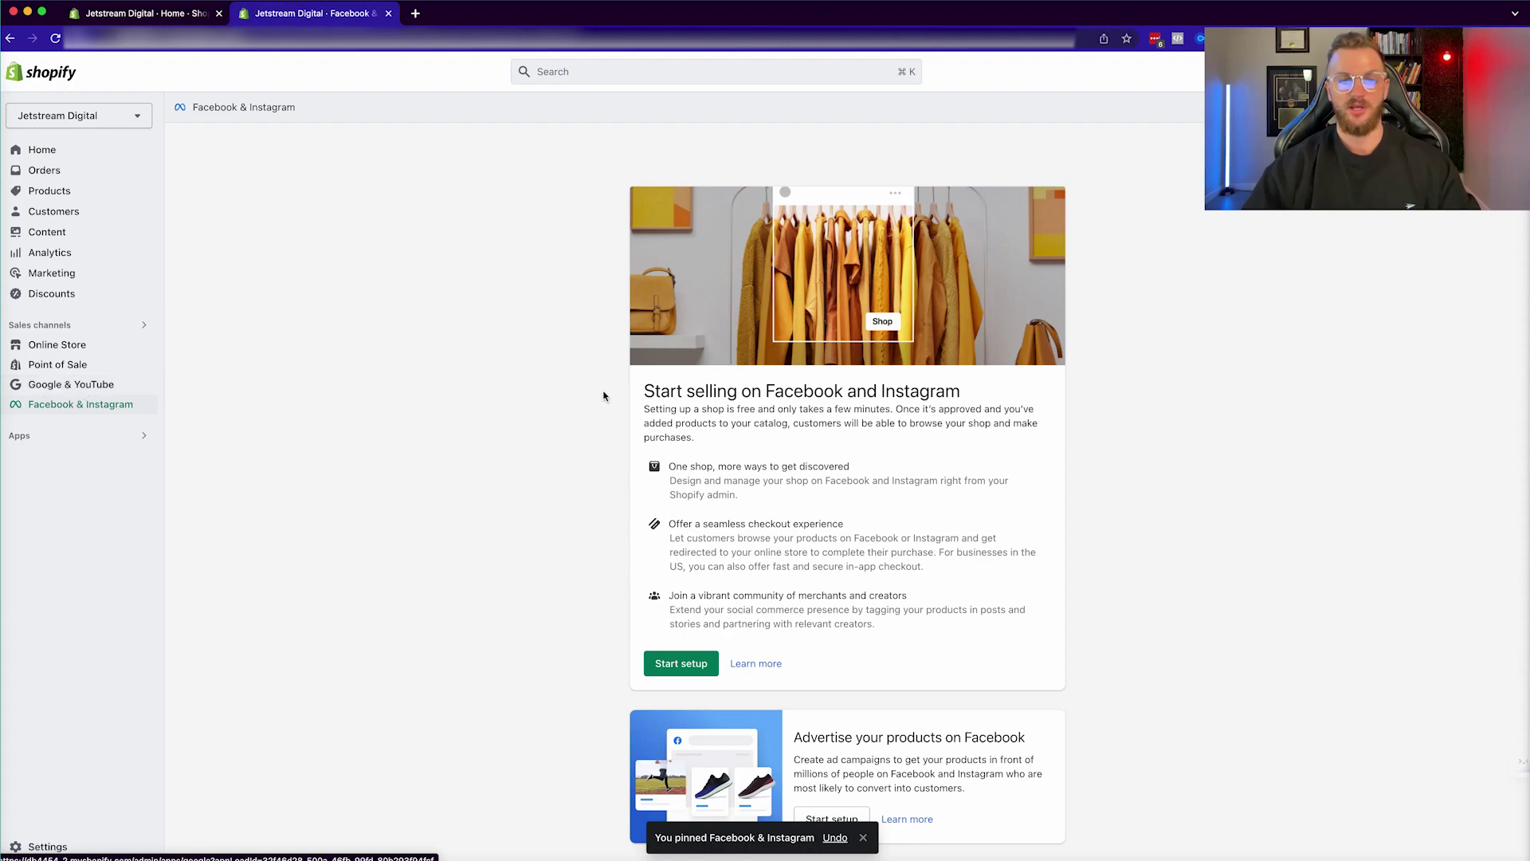
Start the Facebook and Instagram shop setup and connect the Facebook account.
scroll(605, 394, "down", 2)
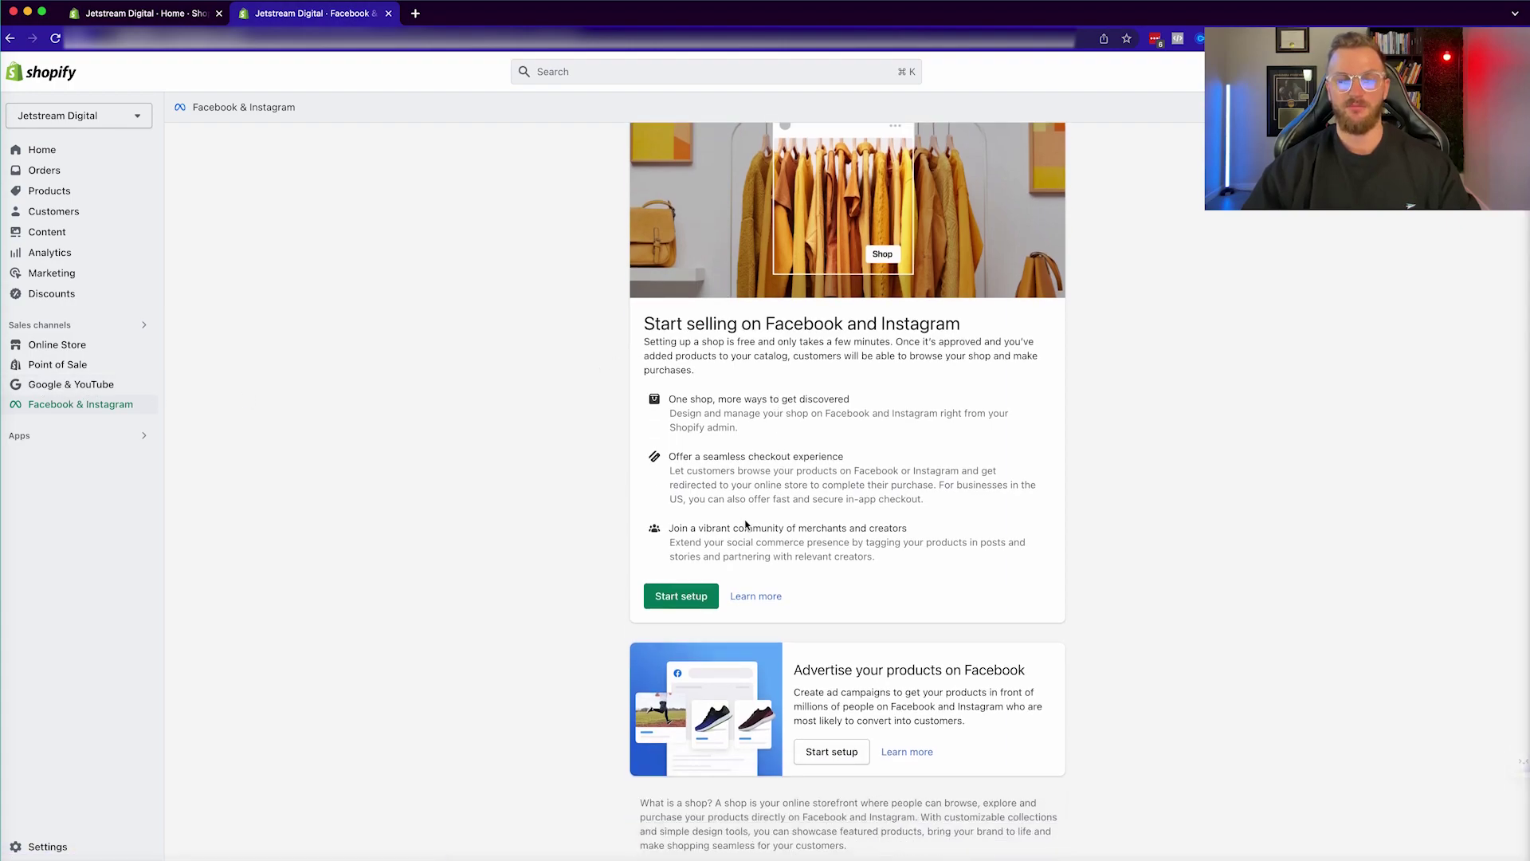
left_click(679, 597)
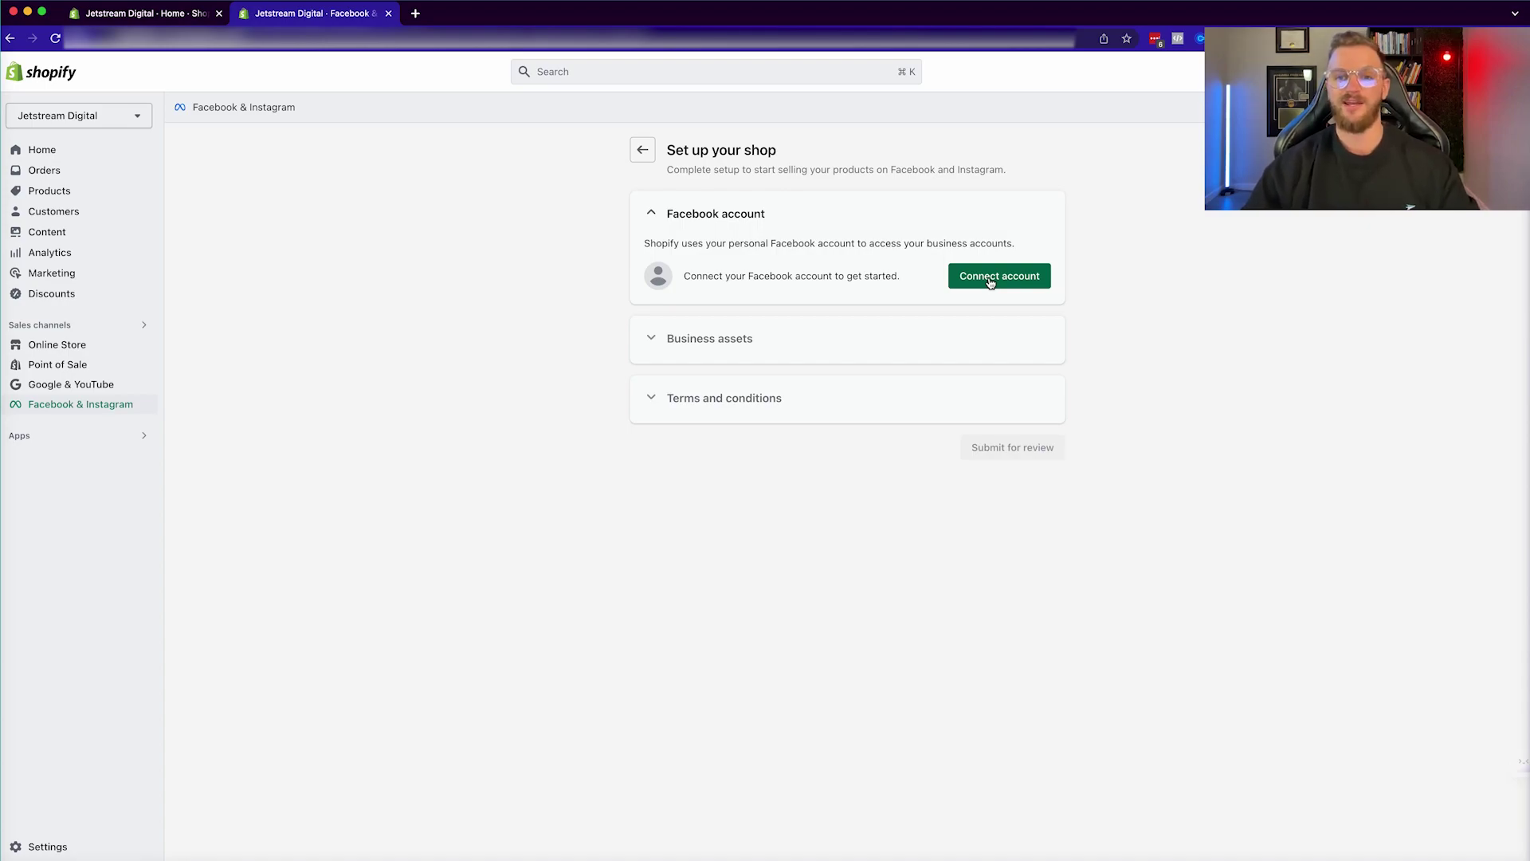
left_click(990, 282)
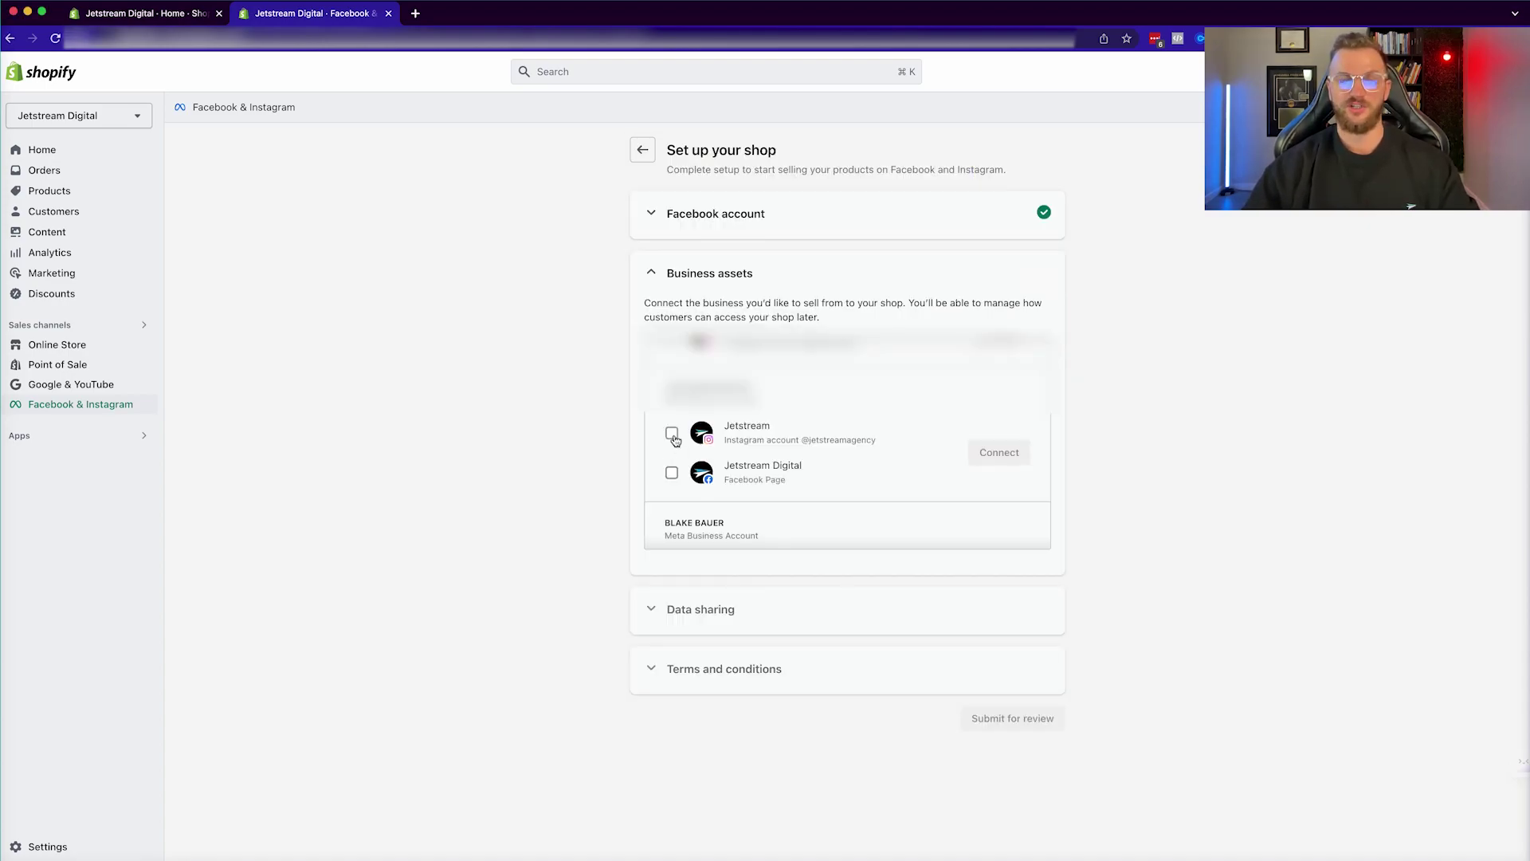
Connect the Jetstream Instagram account and the Jetstream Digital Facebook Page as the shop's business assets.
left_click(671, 434)
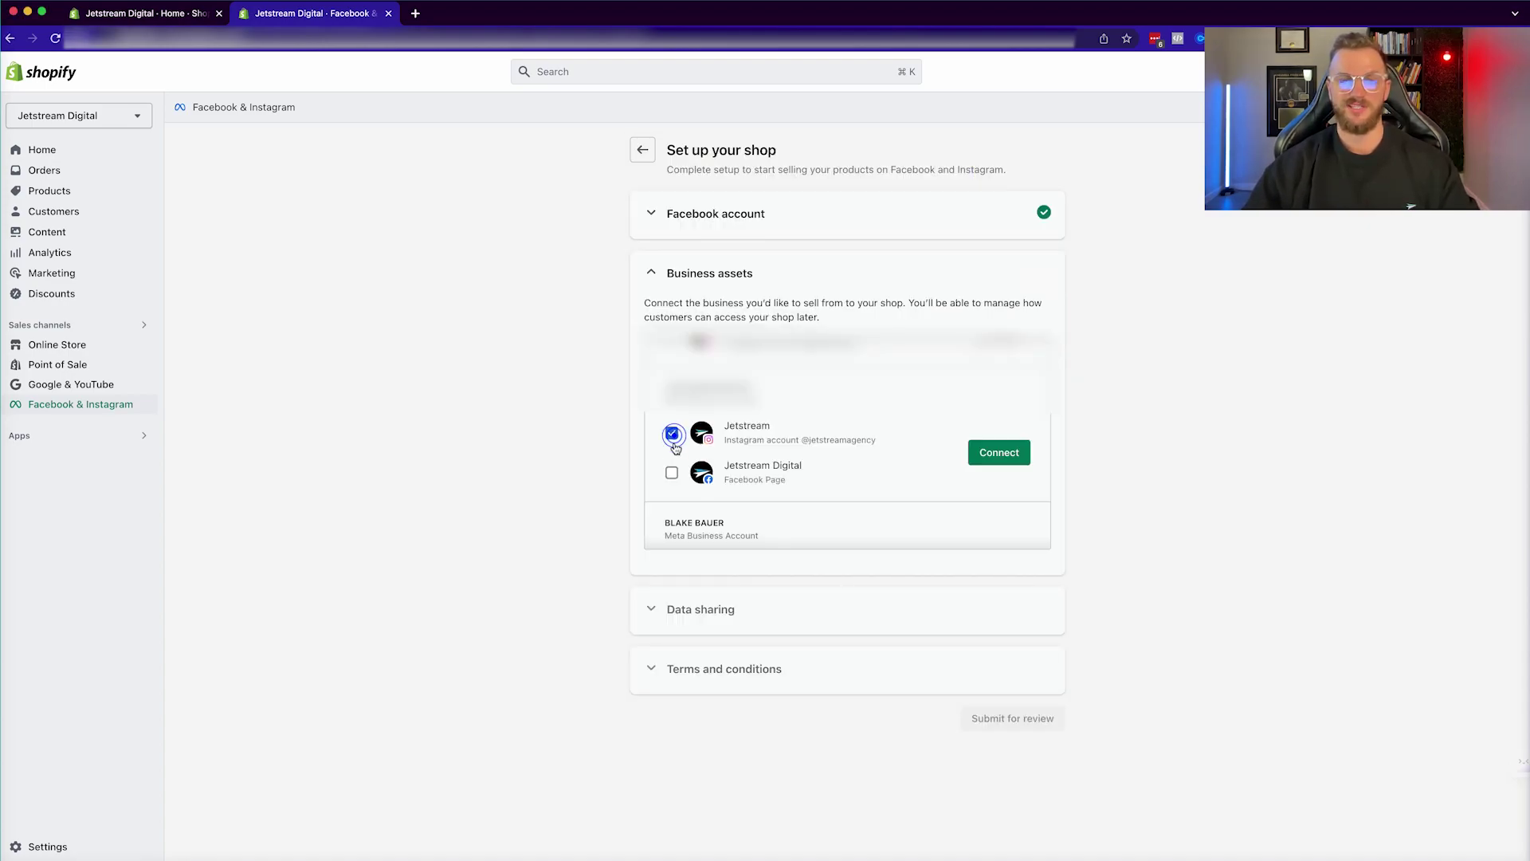
left_click(672, 473)
left_click(1002, 455)
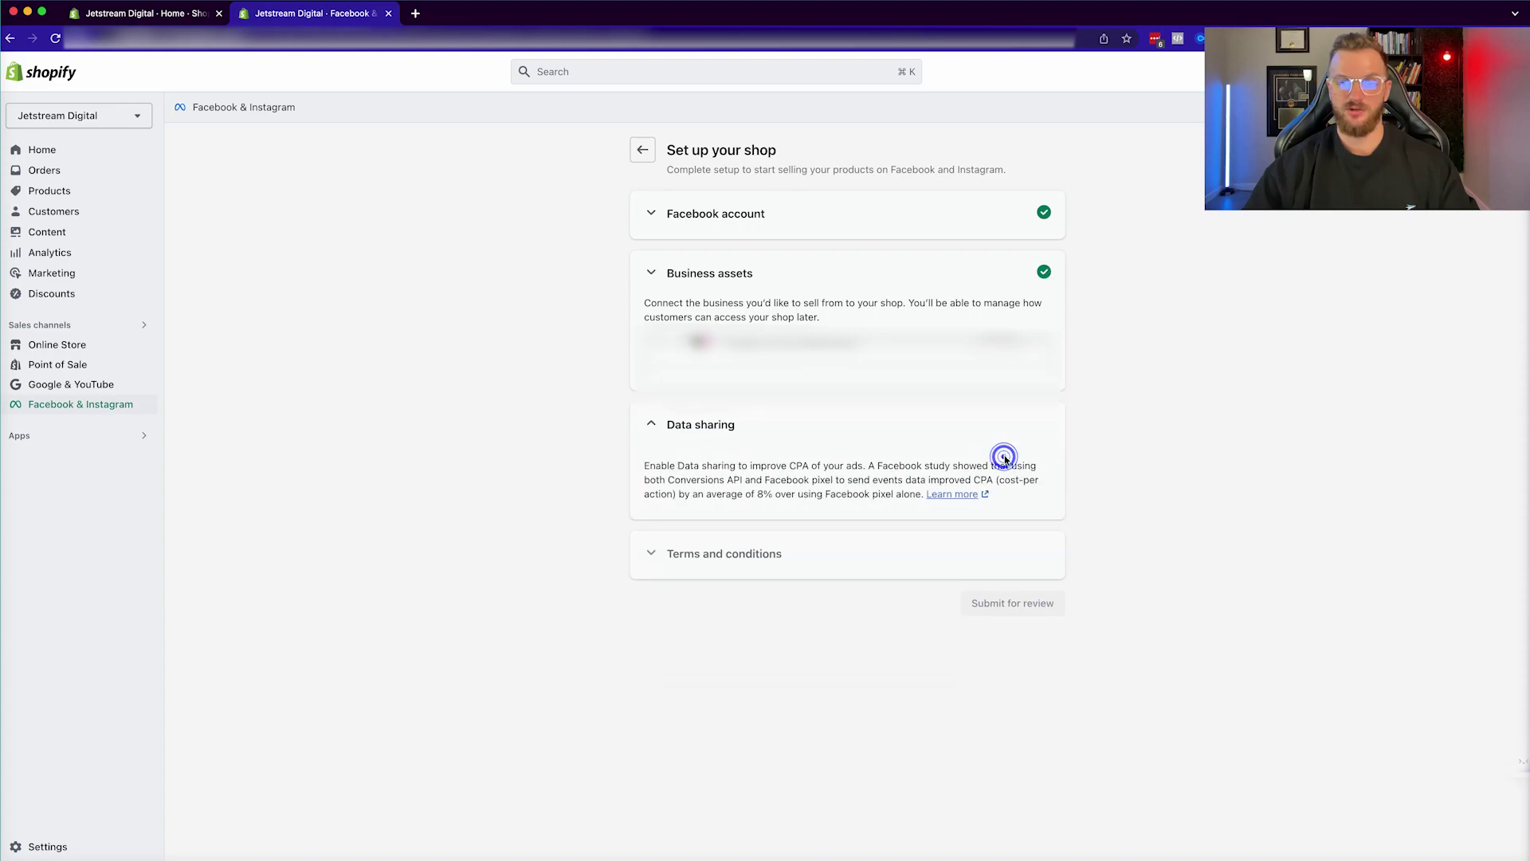
Enable data sharing with the Maximum preference, review which data it shares, and save the preference.
left_click(1022, 434)
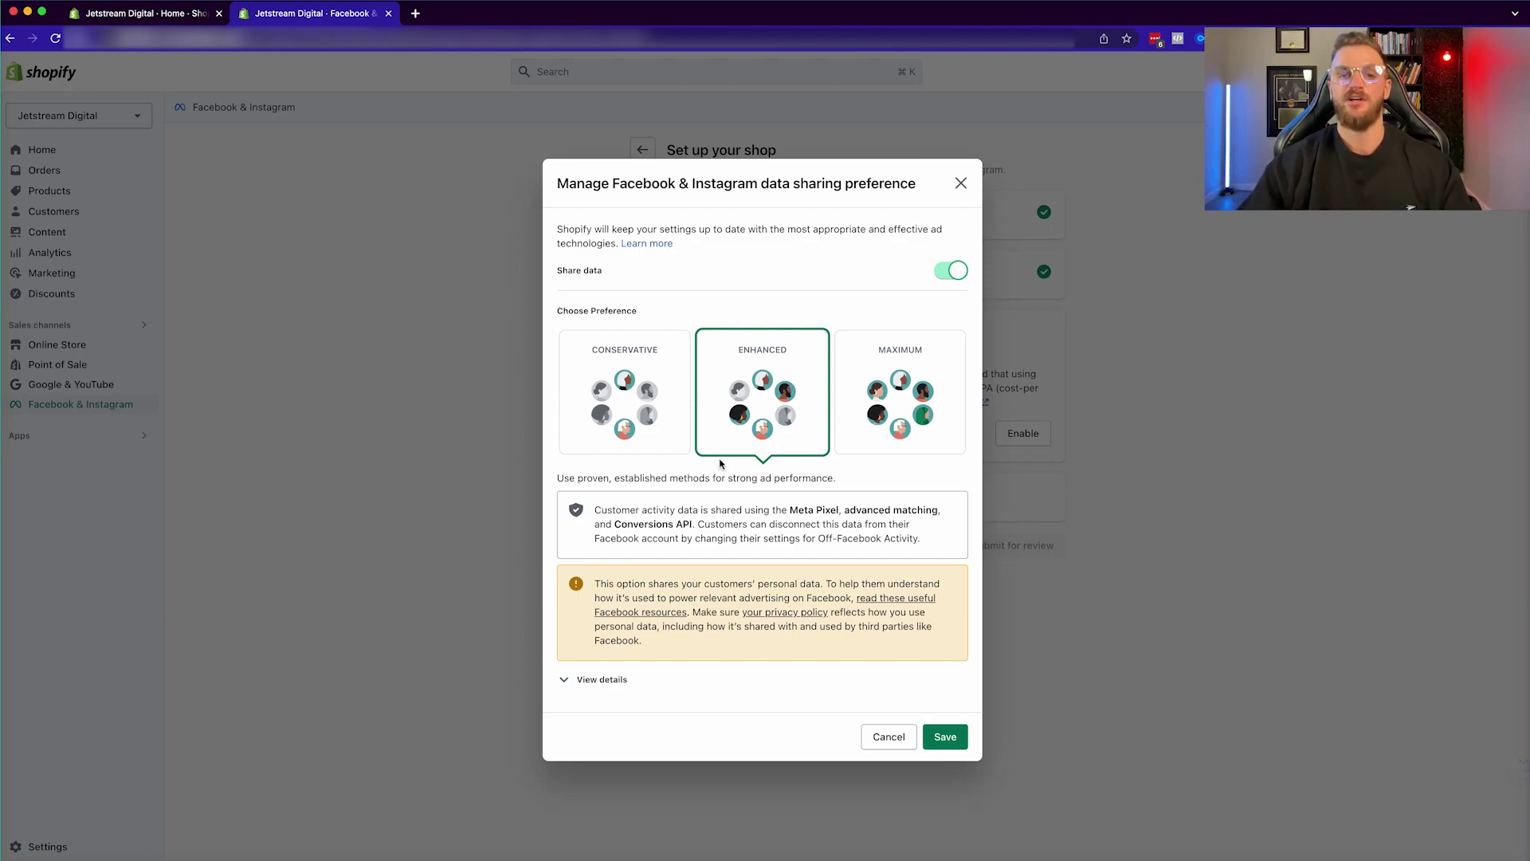
left_click(912, 411)
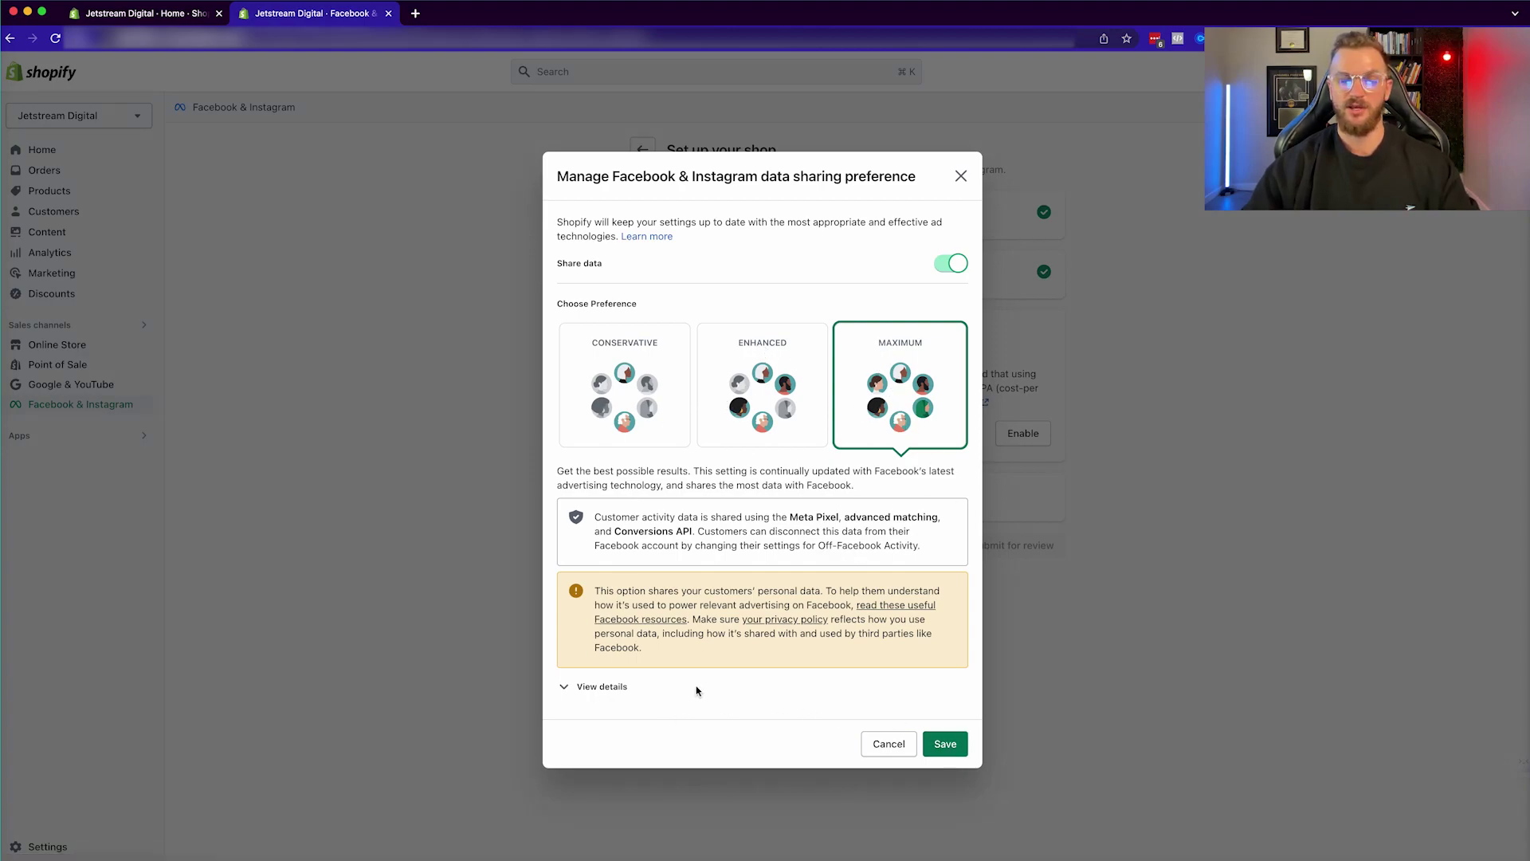
left_click(590, 690)
scroll(701, 526, "down", 2)
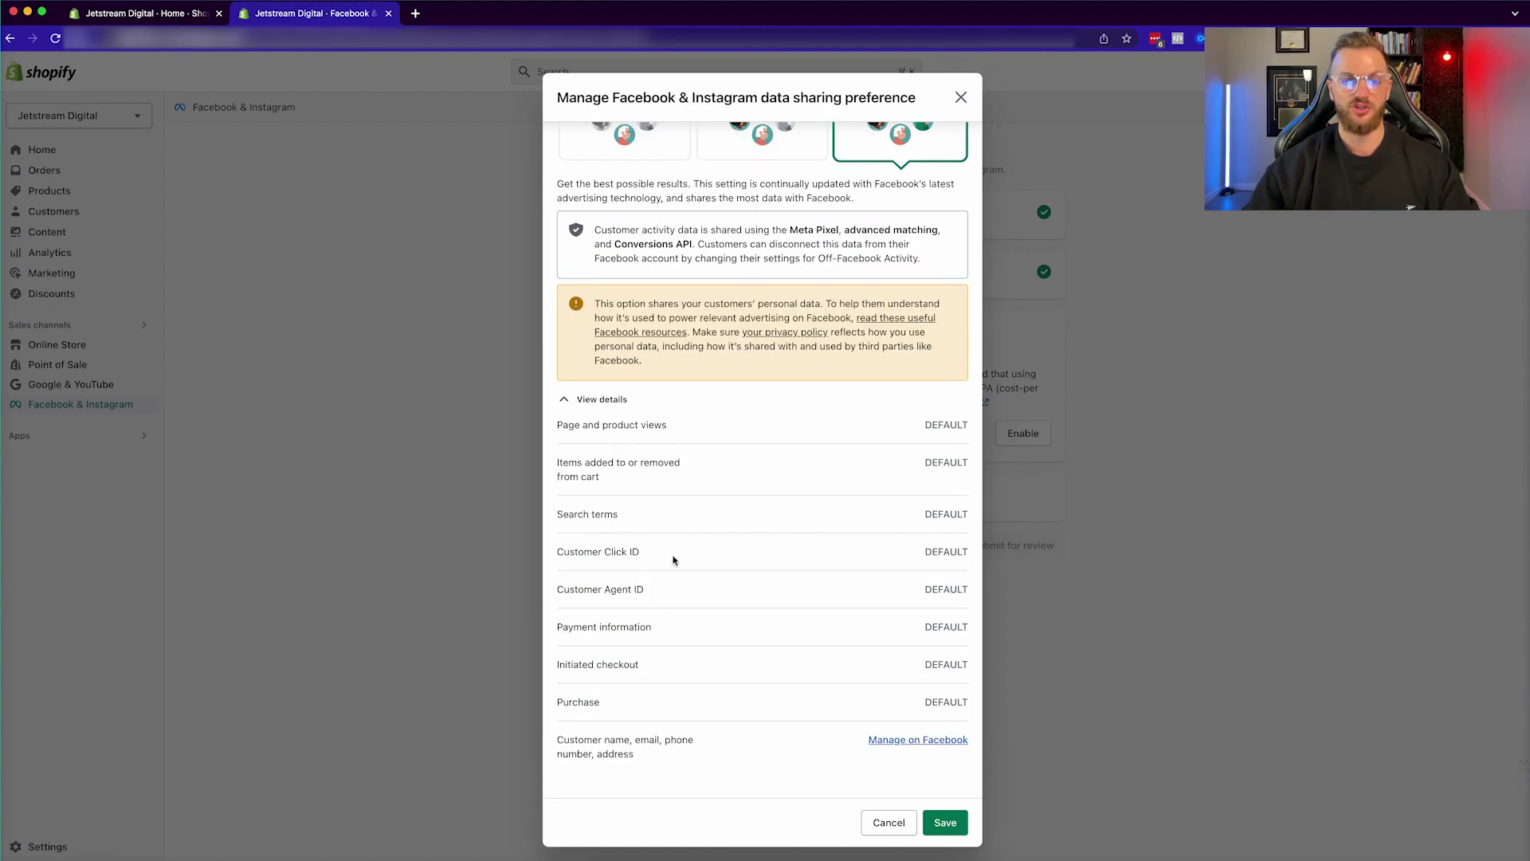
left_click_drag(673, 555, 522, 560)
left_click(603, 591)
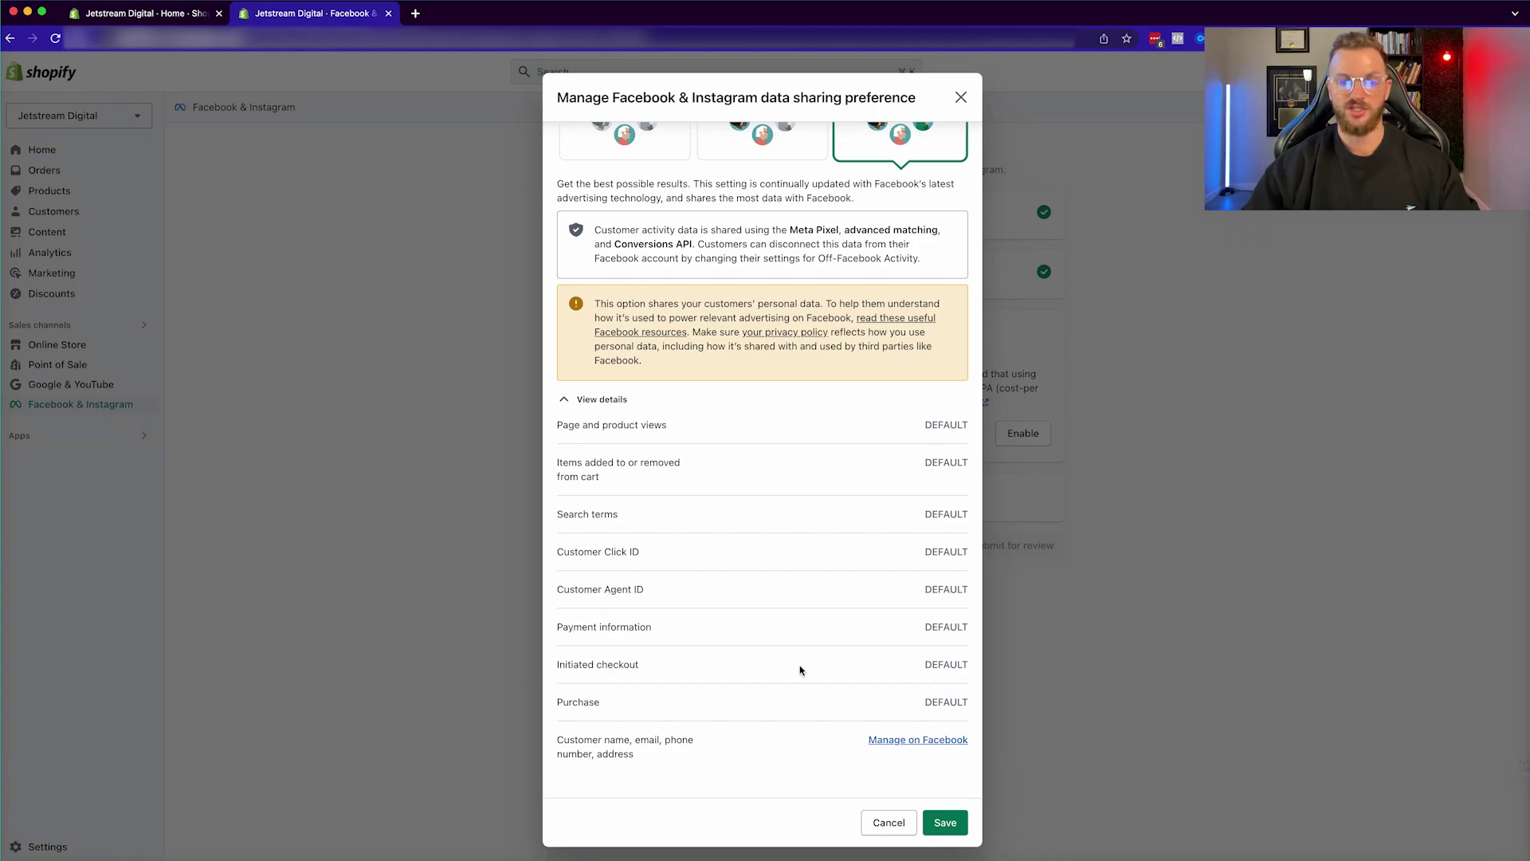
scroll(839, 455, "up", 2)
scroll(839, 455, "up", 2)
scroll(843, 444, "down", 5)
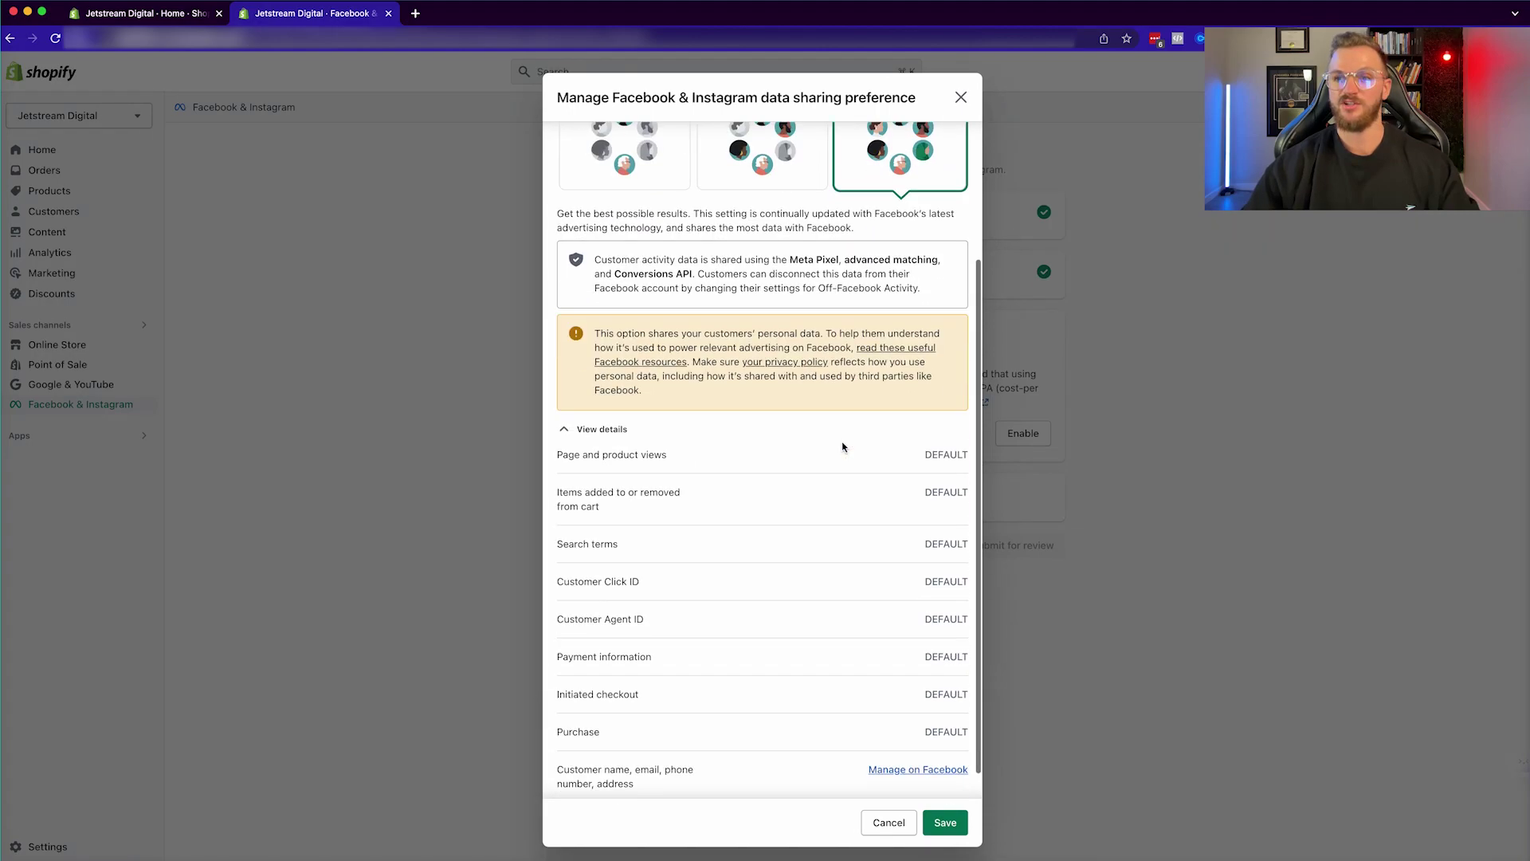
left_click(945, 821)
scroll(829, 638, "down", 3)
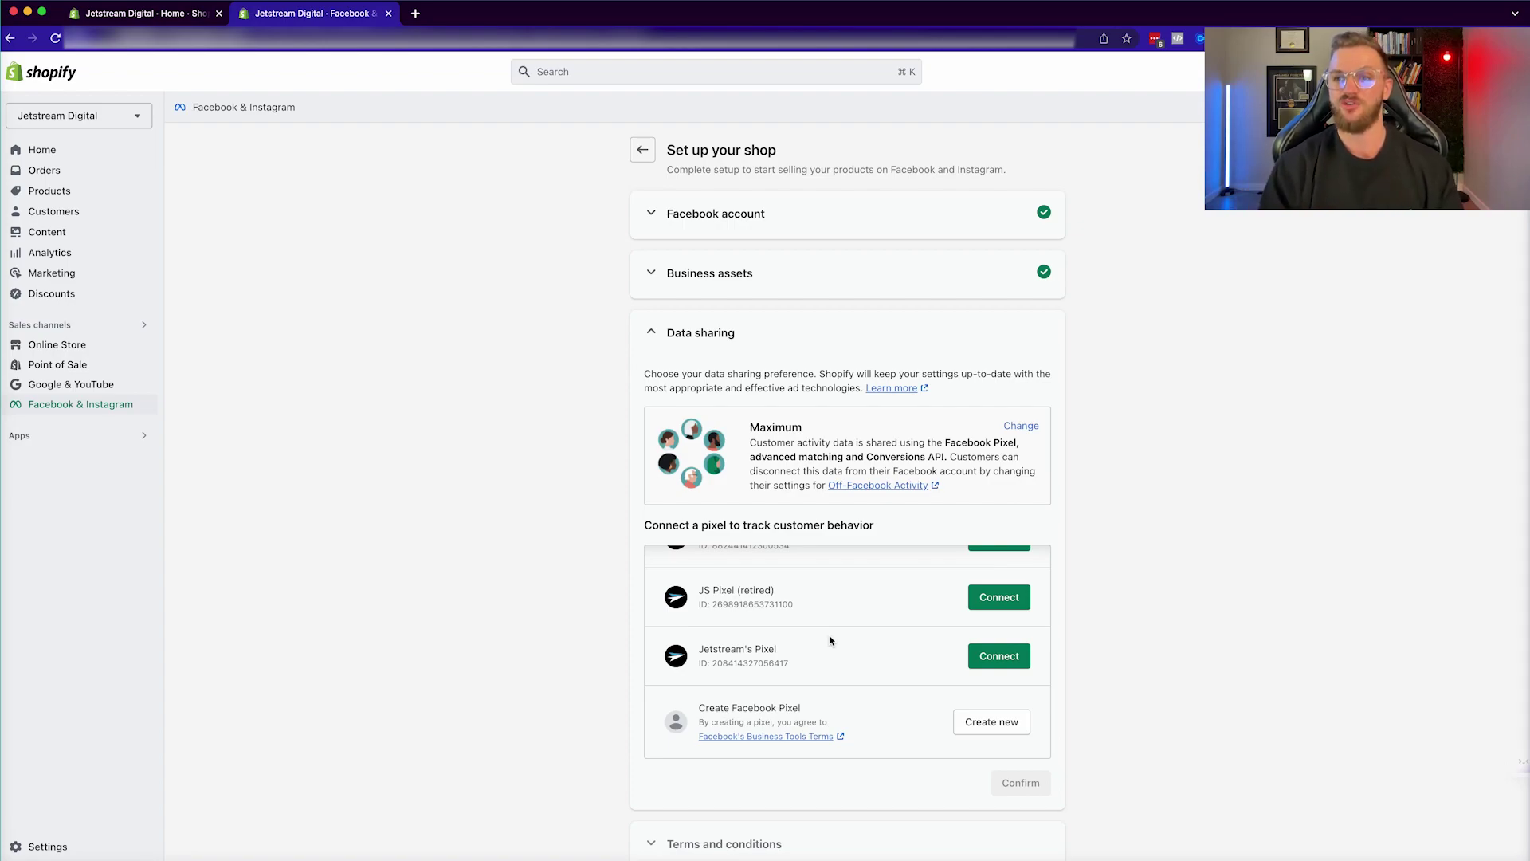
Open business.facebook.com in a new browser tab and go to Jetstream Digital's full business settings.
left_click(413, 15)
type("busine")
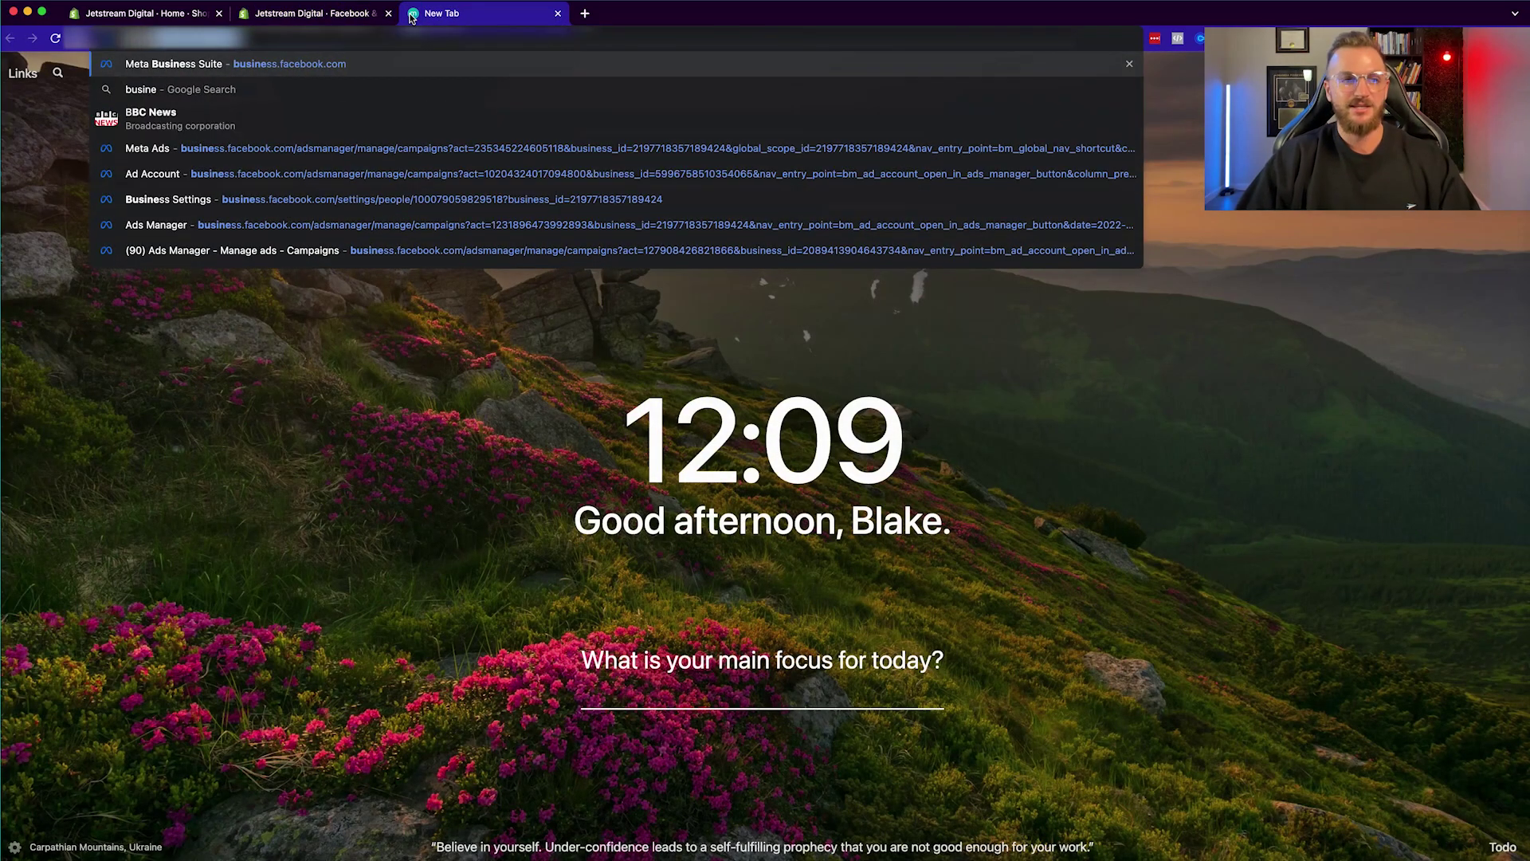
type("ss.facebook.com")
key("Return")
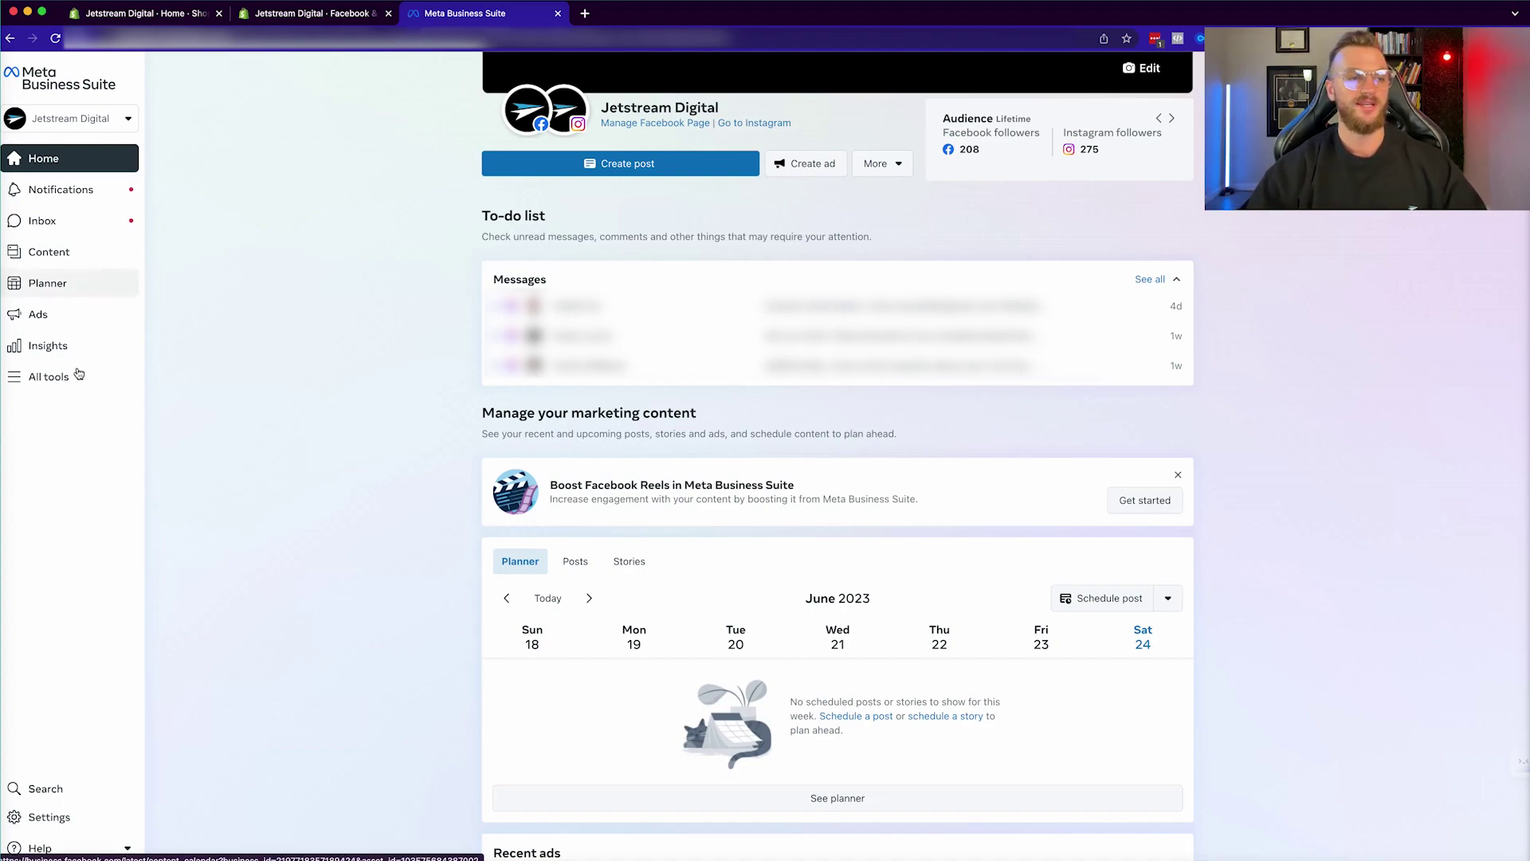
left_click(40, 817)
left_click(160, 284)
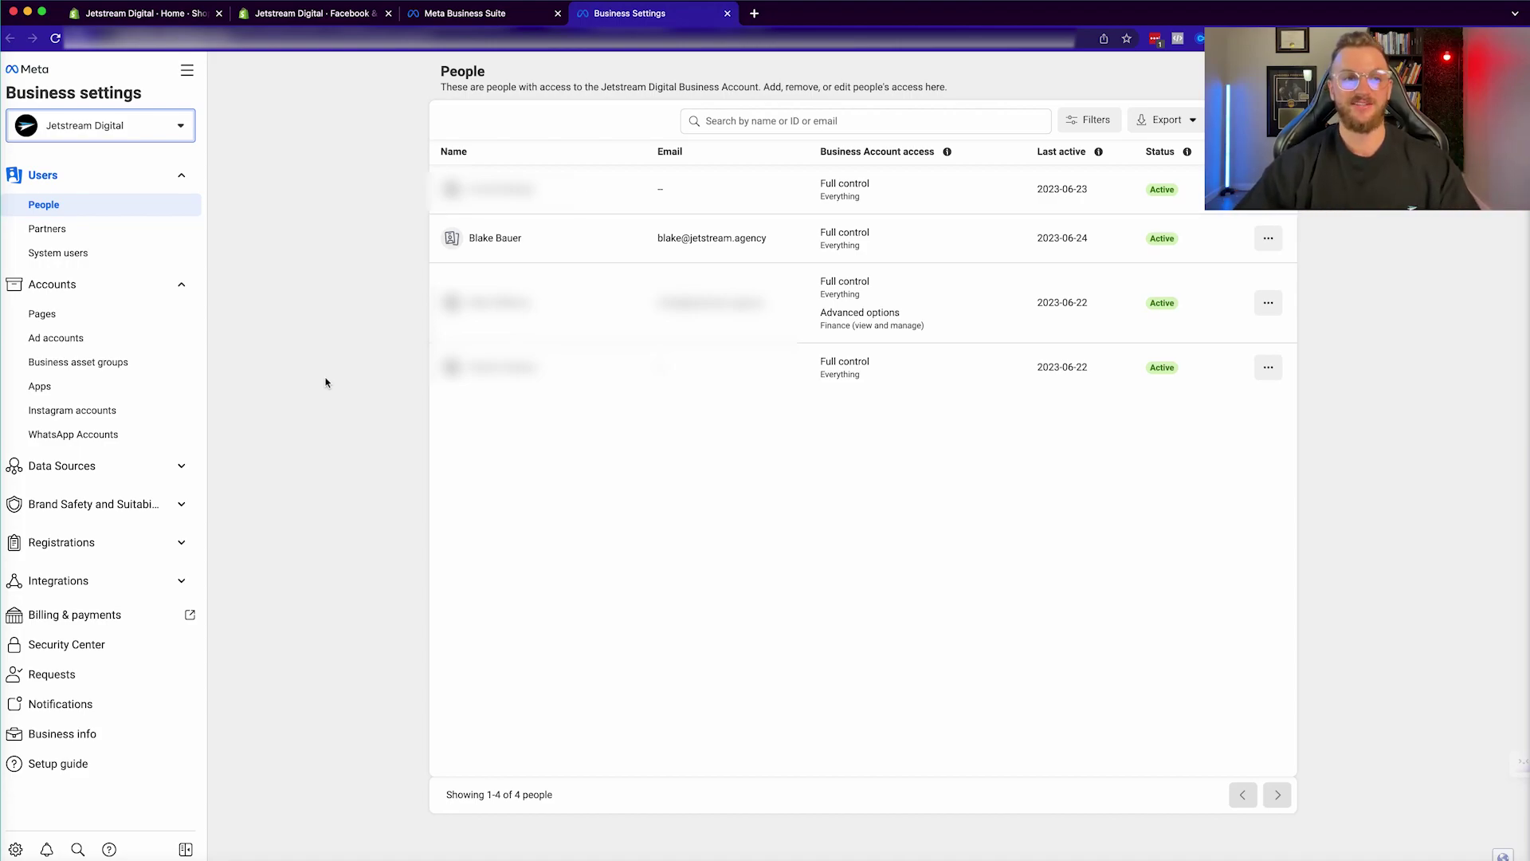
Open the Pixels page among the business account's data sources.
left_click(232, 35)
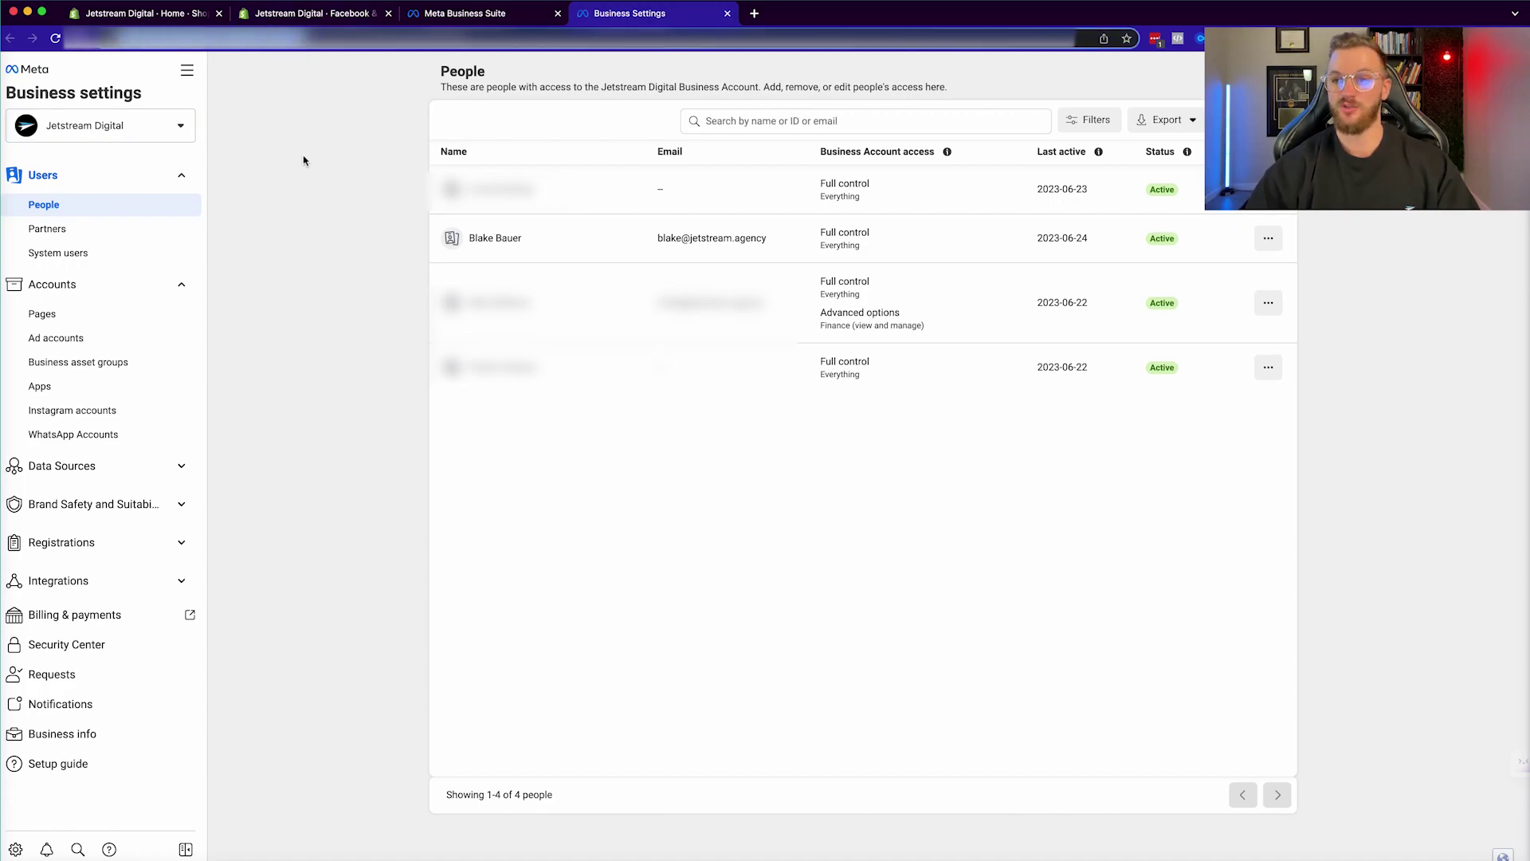
left_click(304, 197)
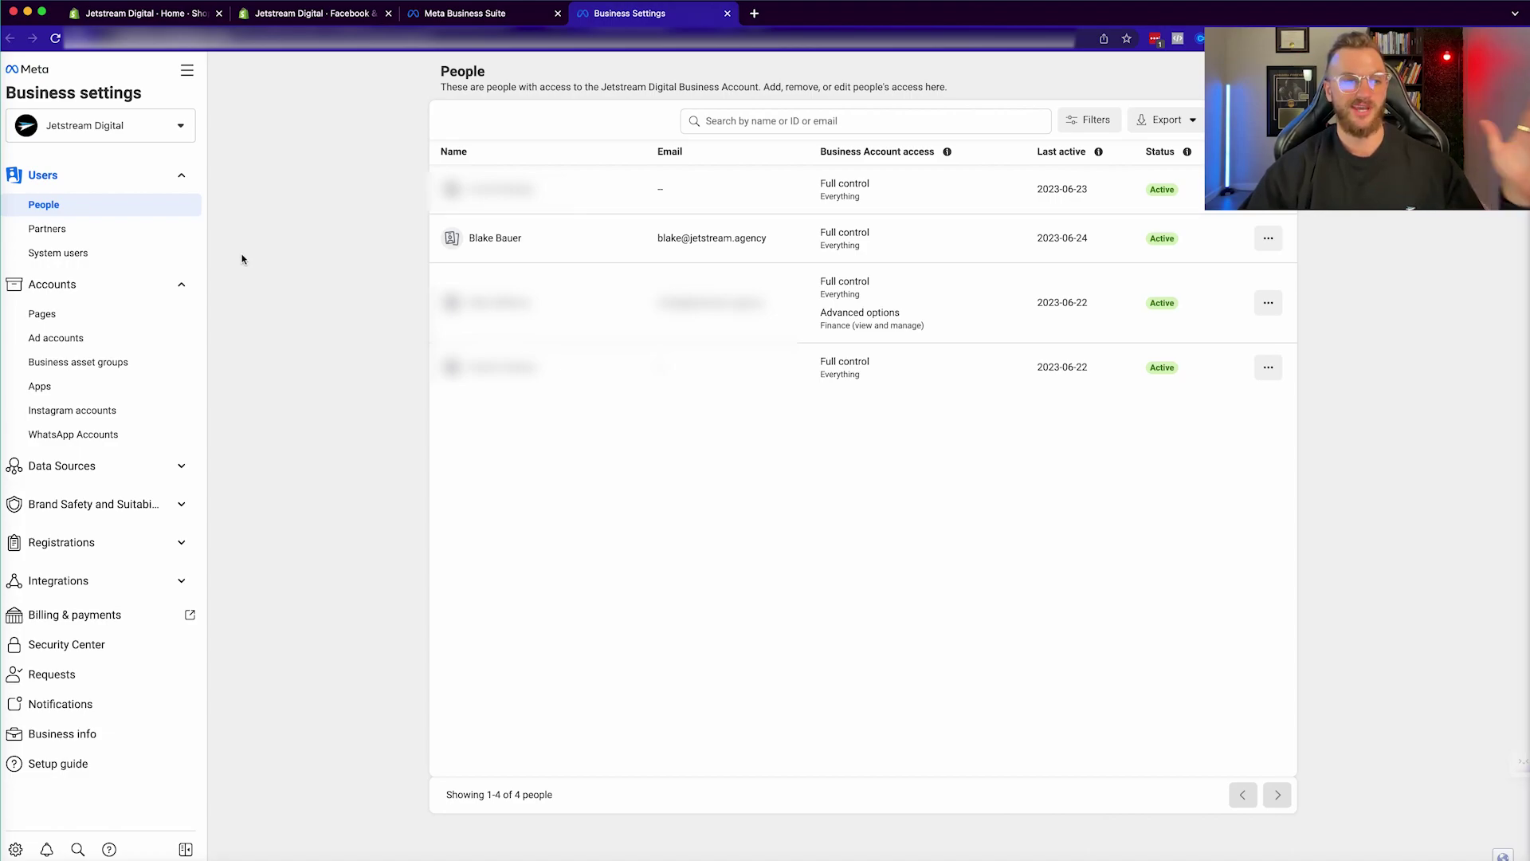
left_click(181, 468)
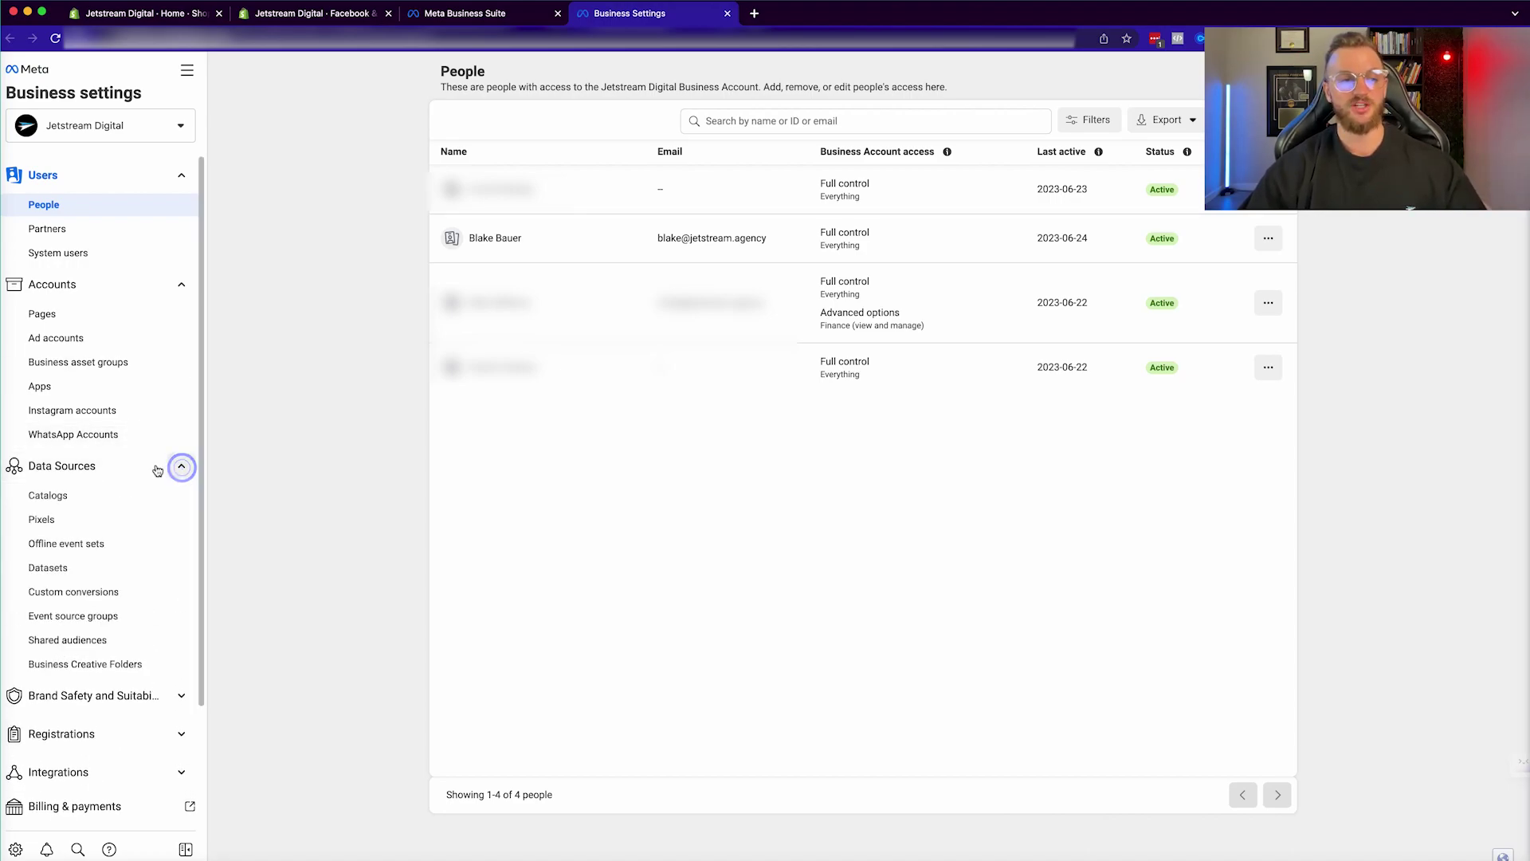
left_click(68, 523)
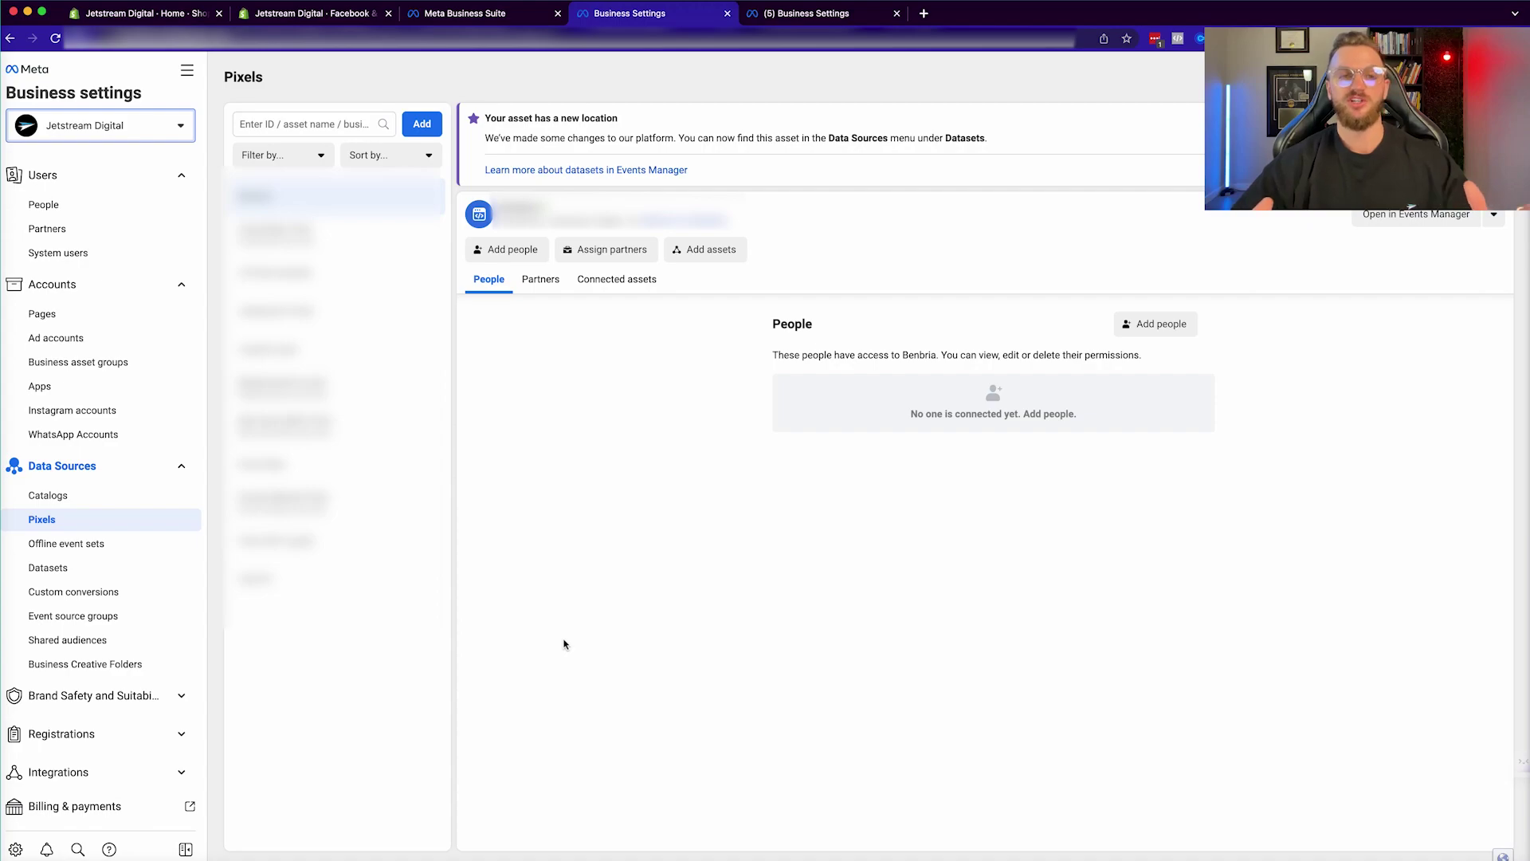
left_click(414, 124)
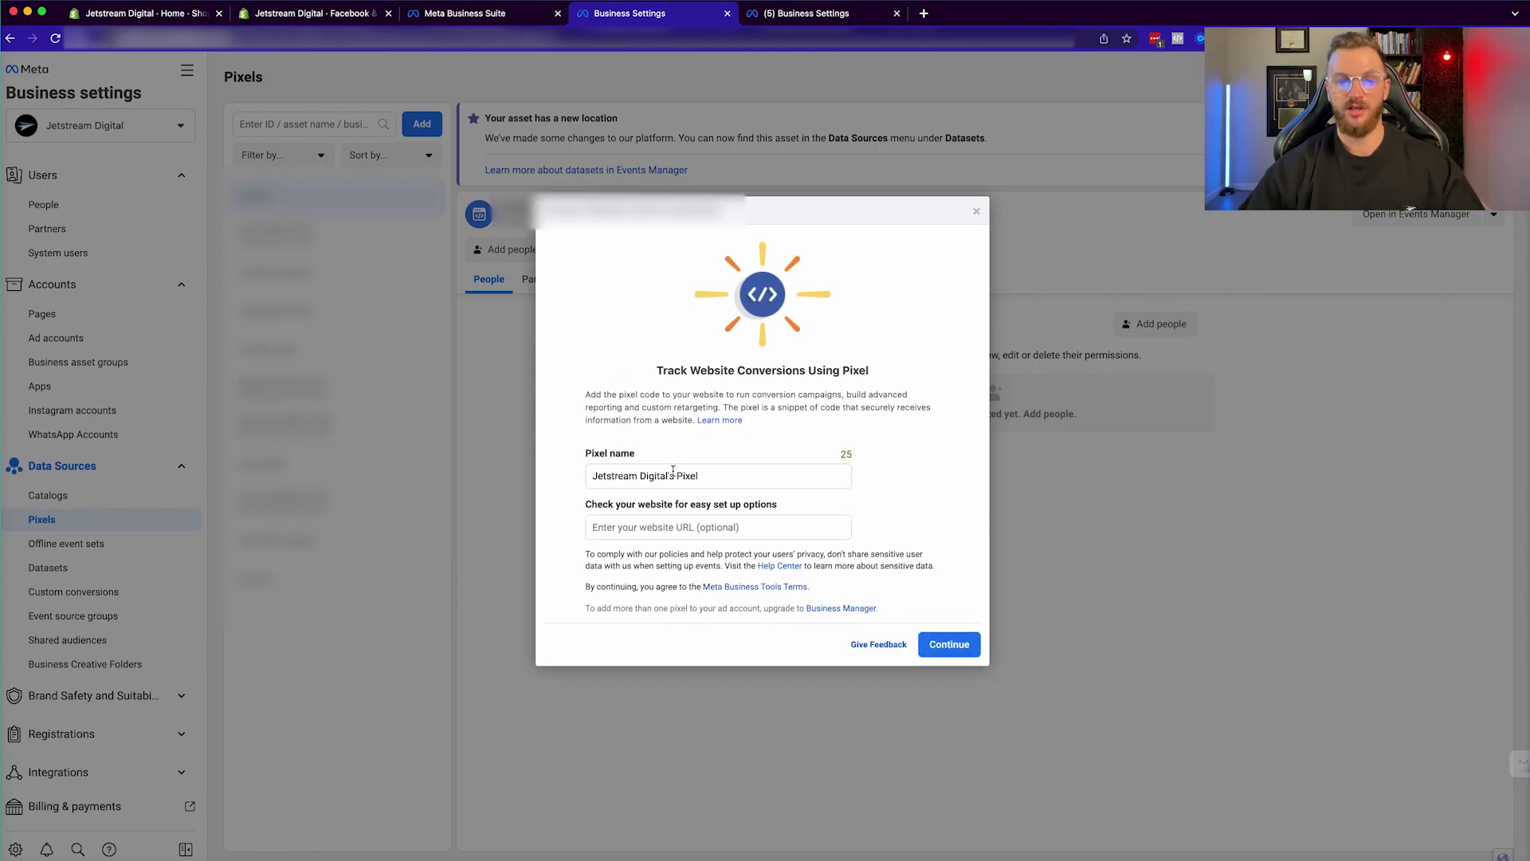
left_click(673, 470)
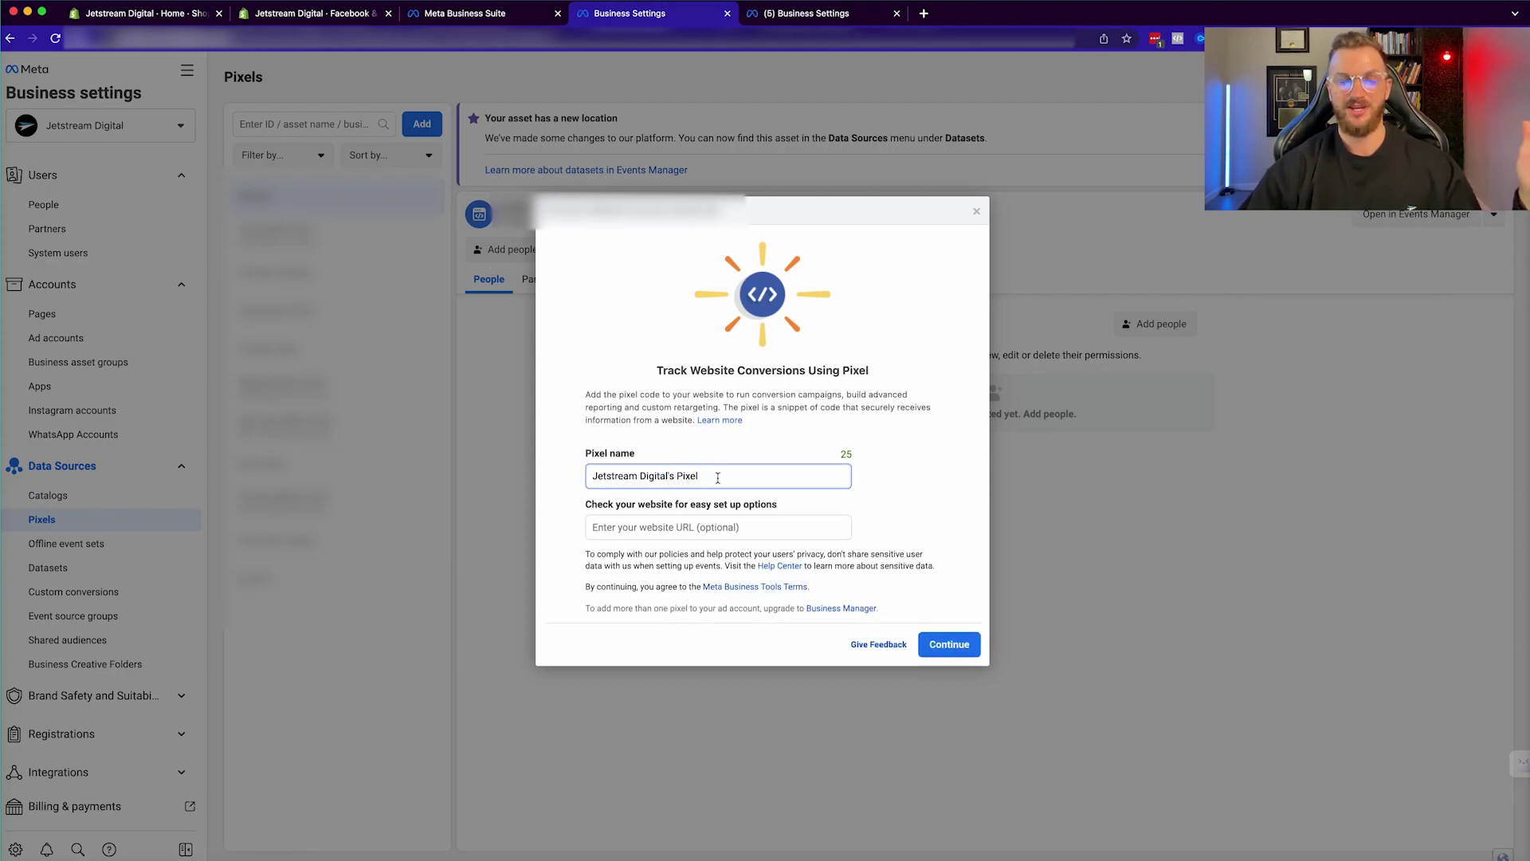
left_click(662, 528)
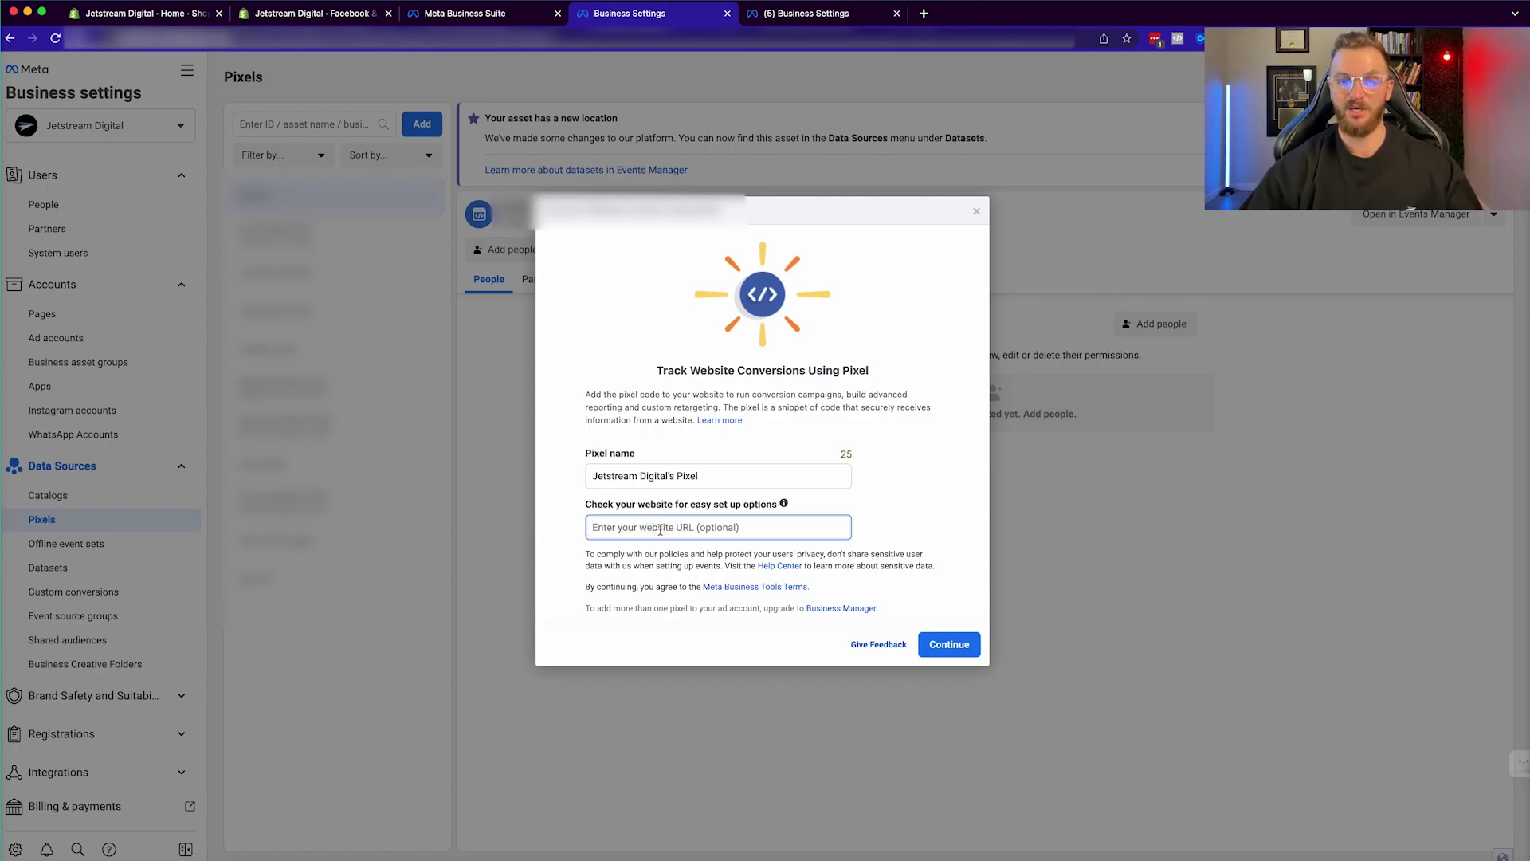
left_click(976, 210)
left_click(797, 13)
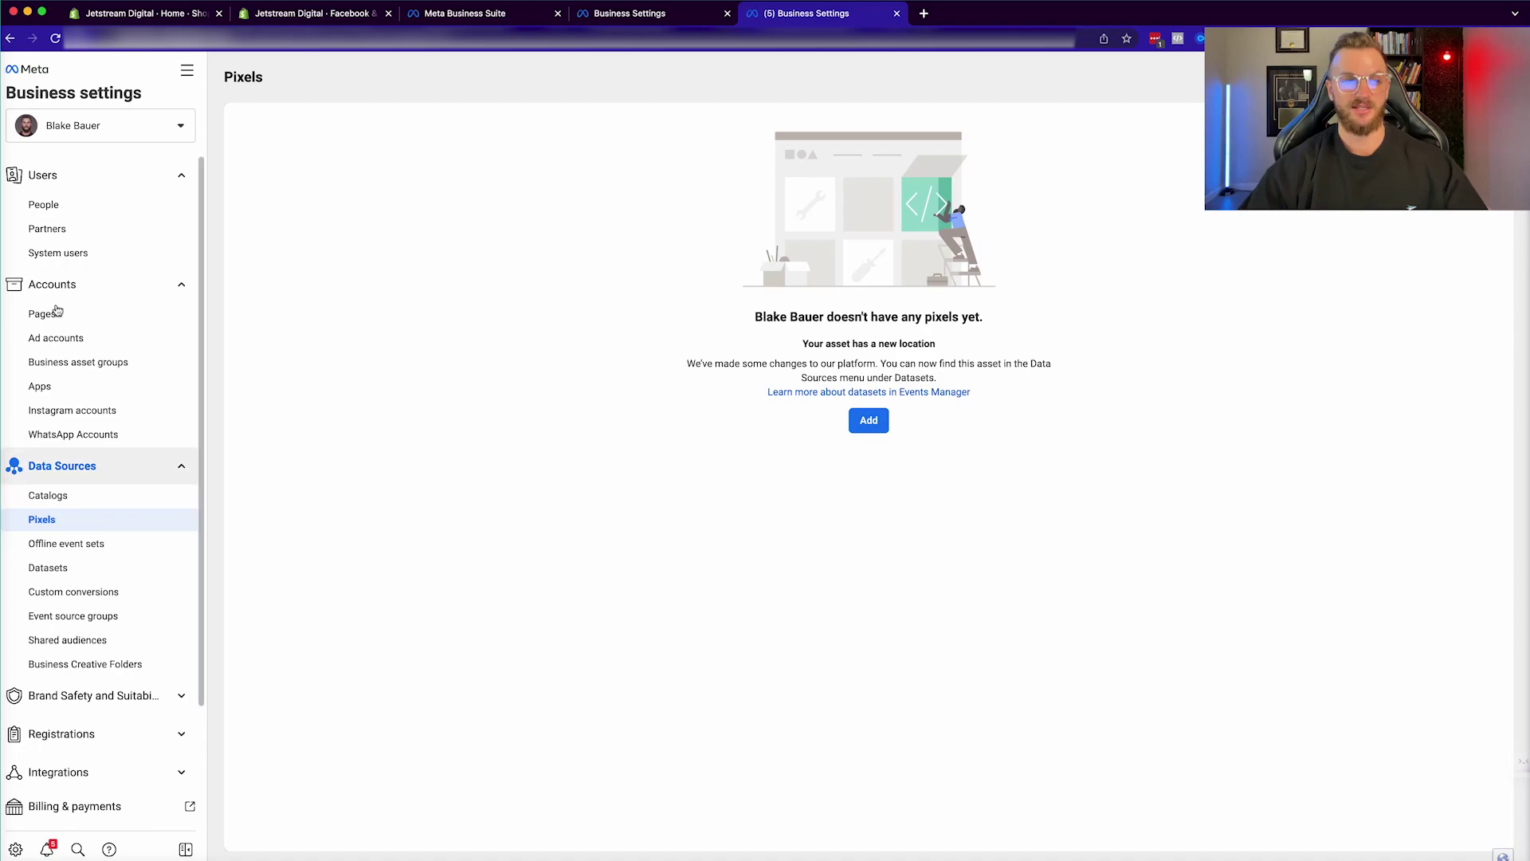
left_click(871, 424)
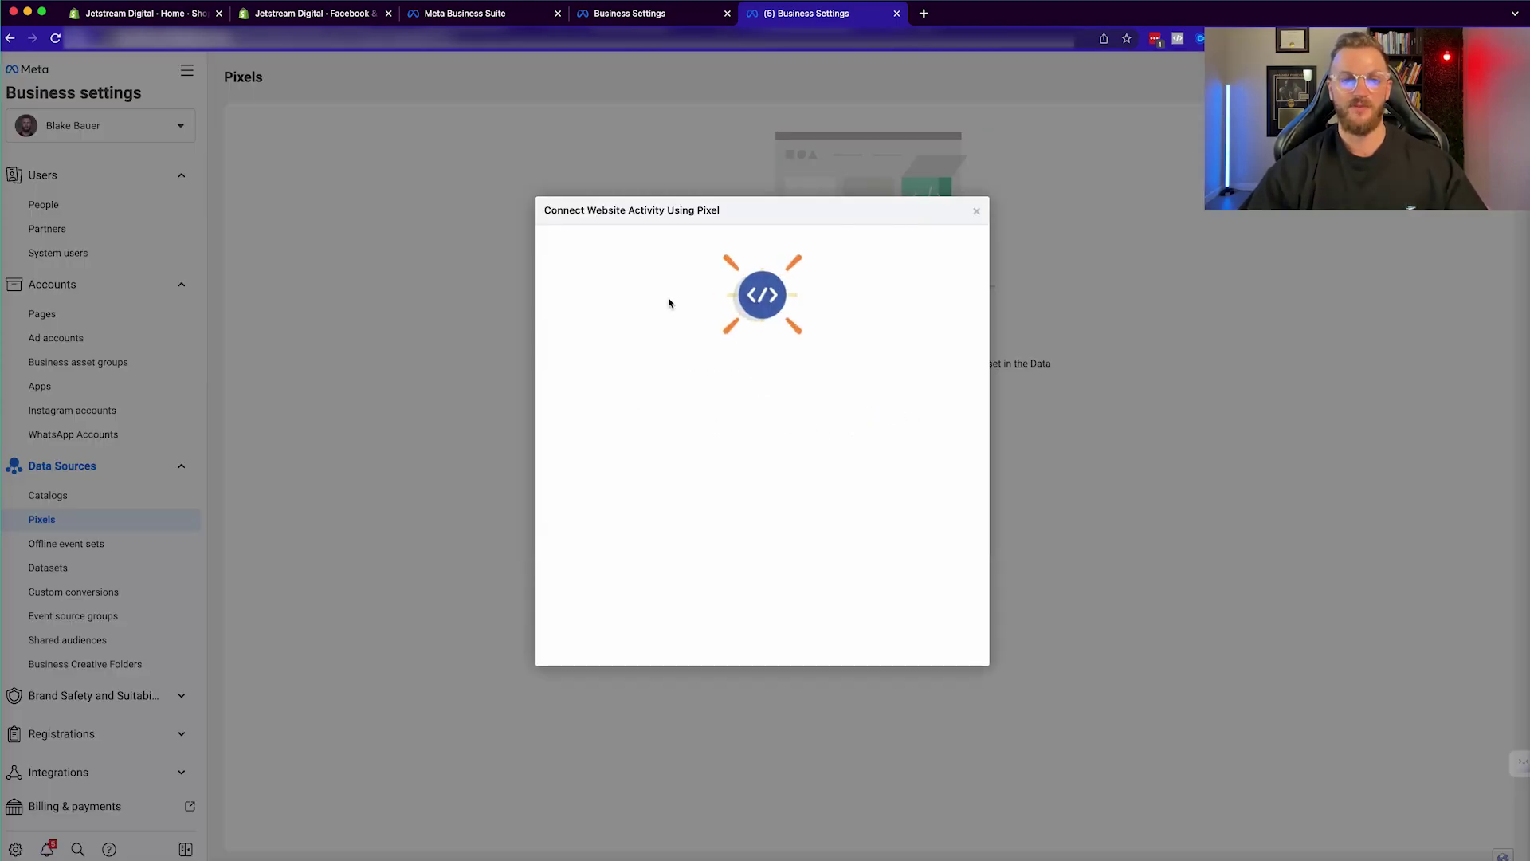
key("super+w")
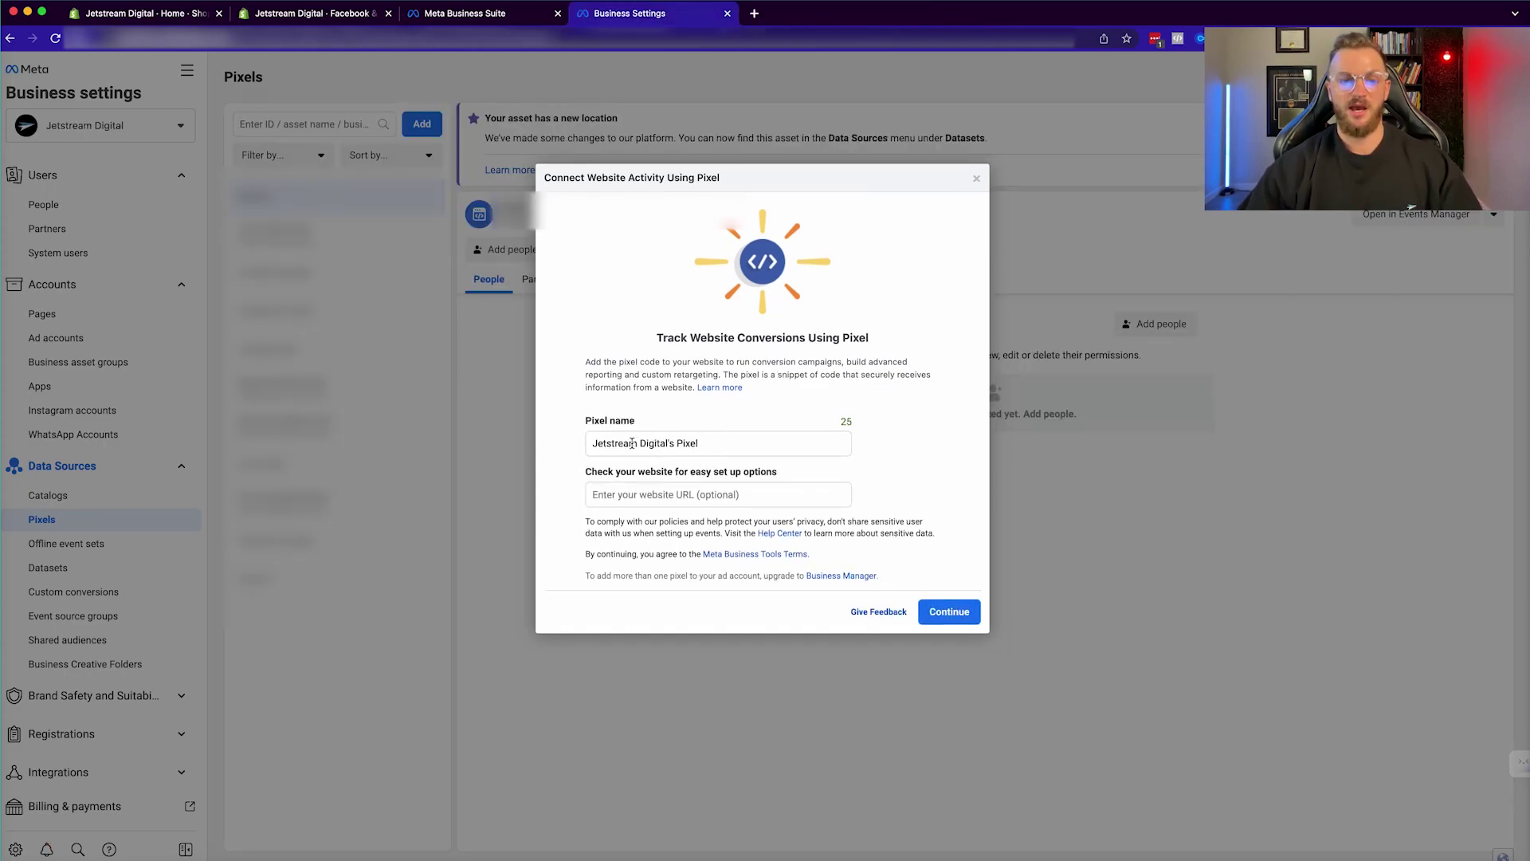
Name the new pixel "Jetstream Digital's Test Pixel".
left_click(712, 443)
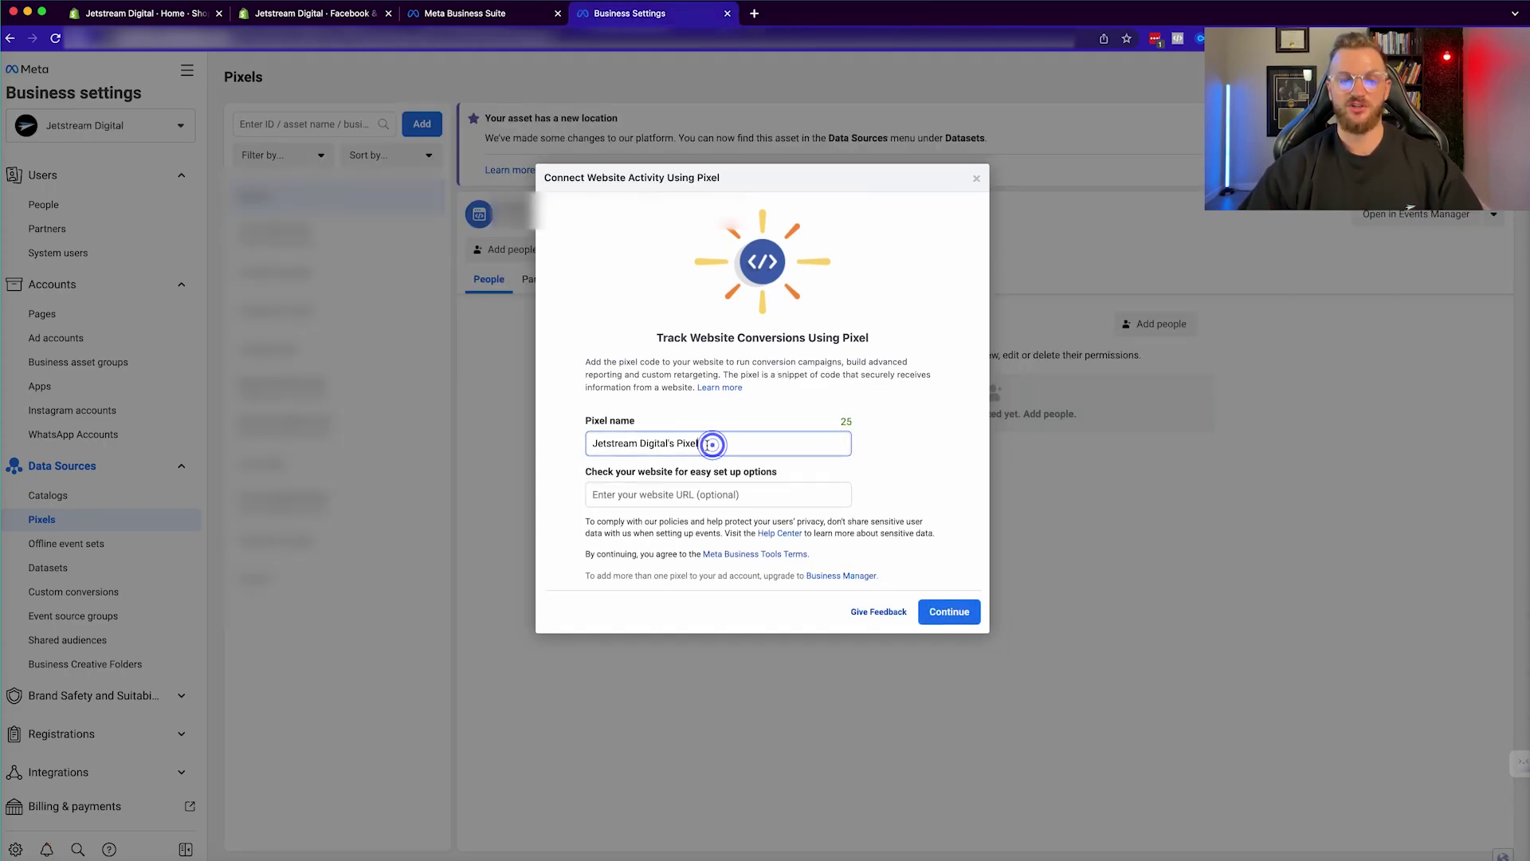
key("Left")
key("Left")
key("Left")
key("Left")
key("Left")
type("Test")
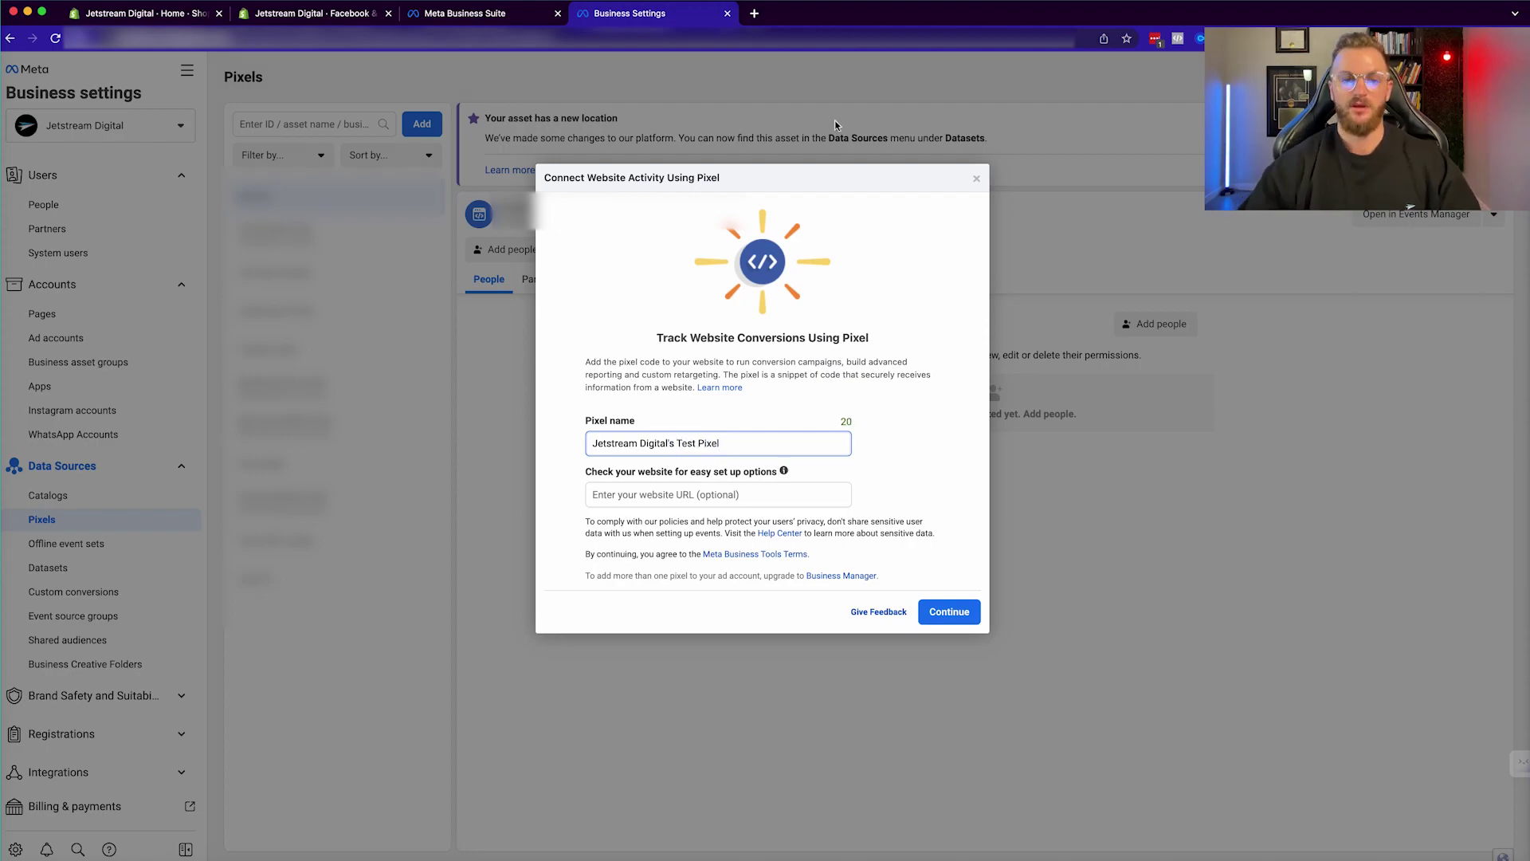
left_click(142, 16)
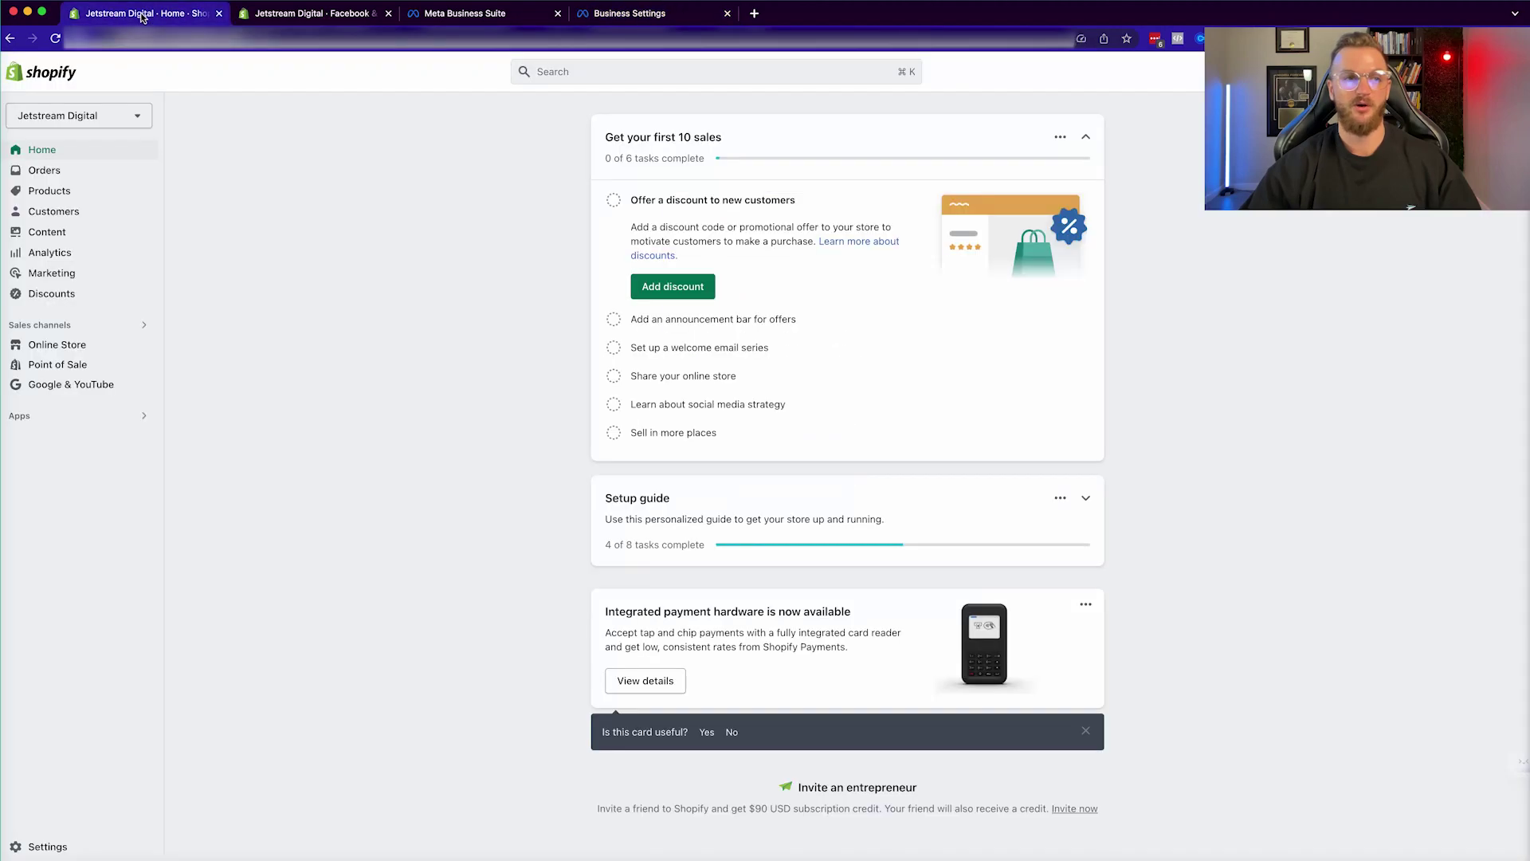
left_click(142, 344)
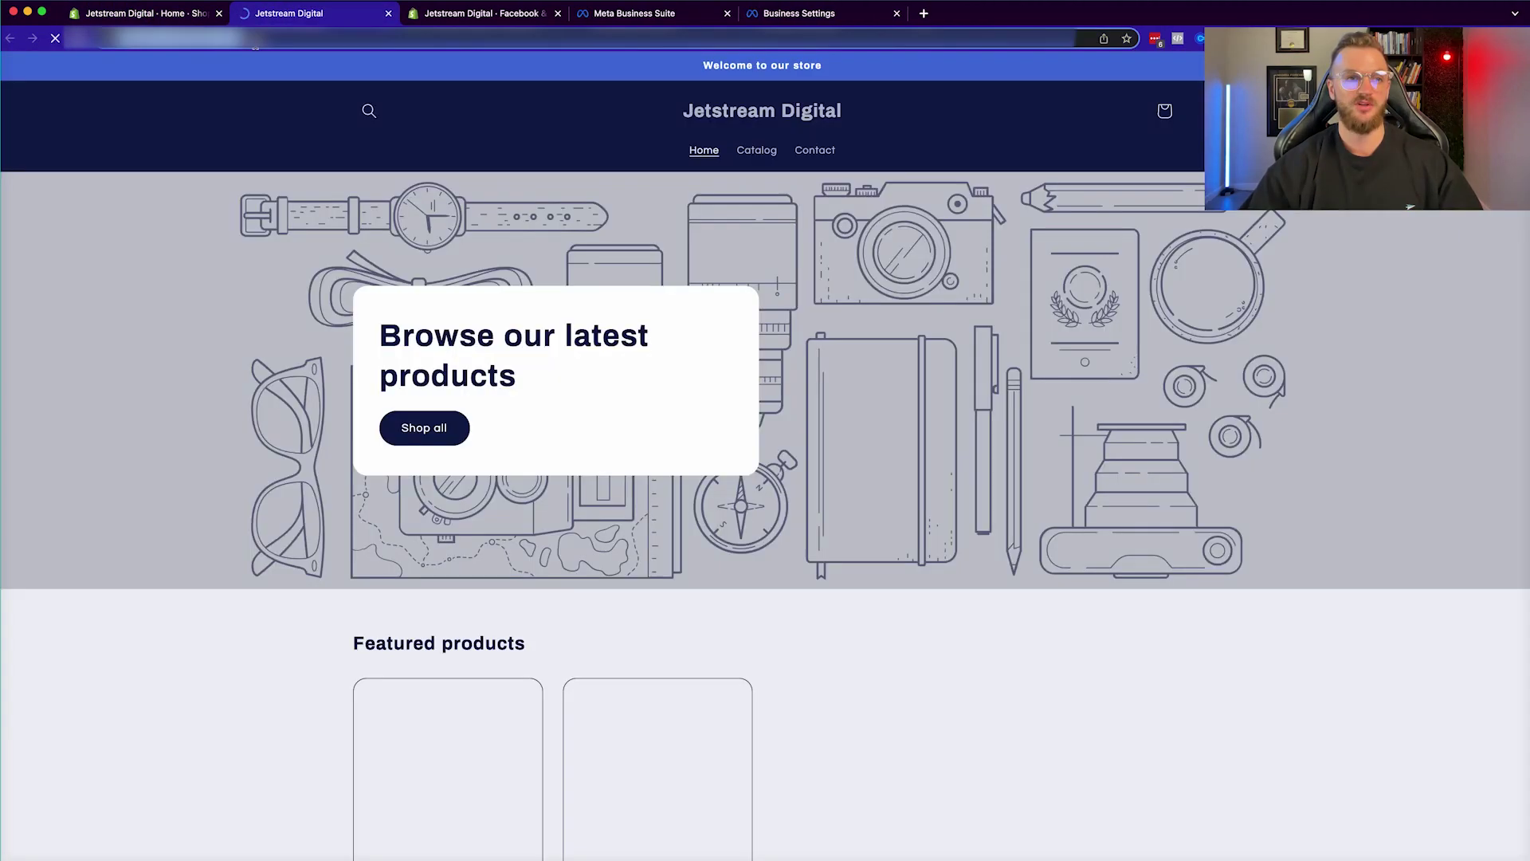
left_click(787, 14)
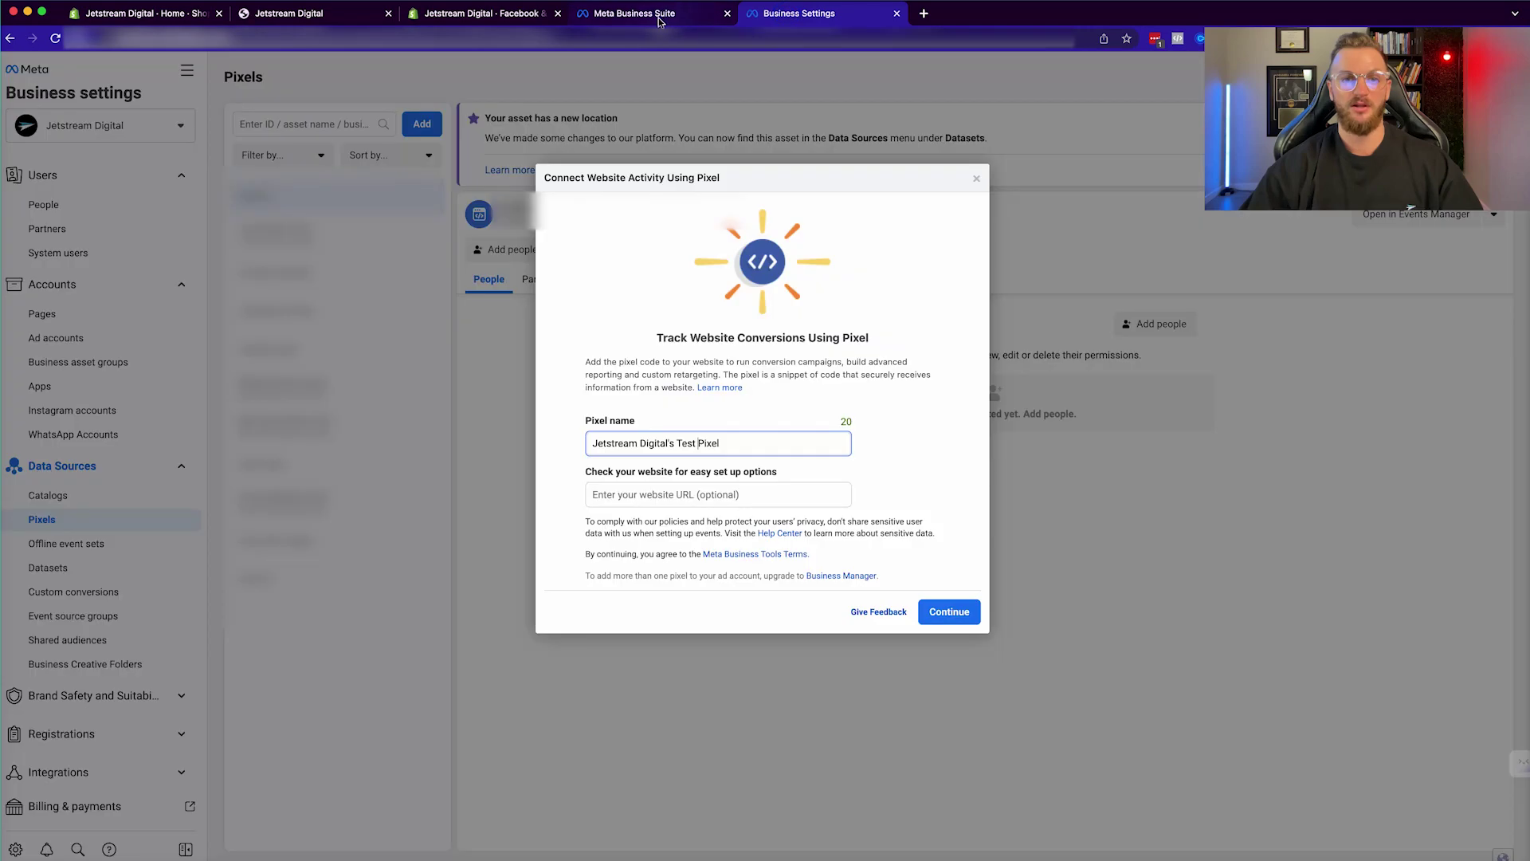
left_click(634, 494)
type("https://db4454-2.myshopify.com/")
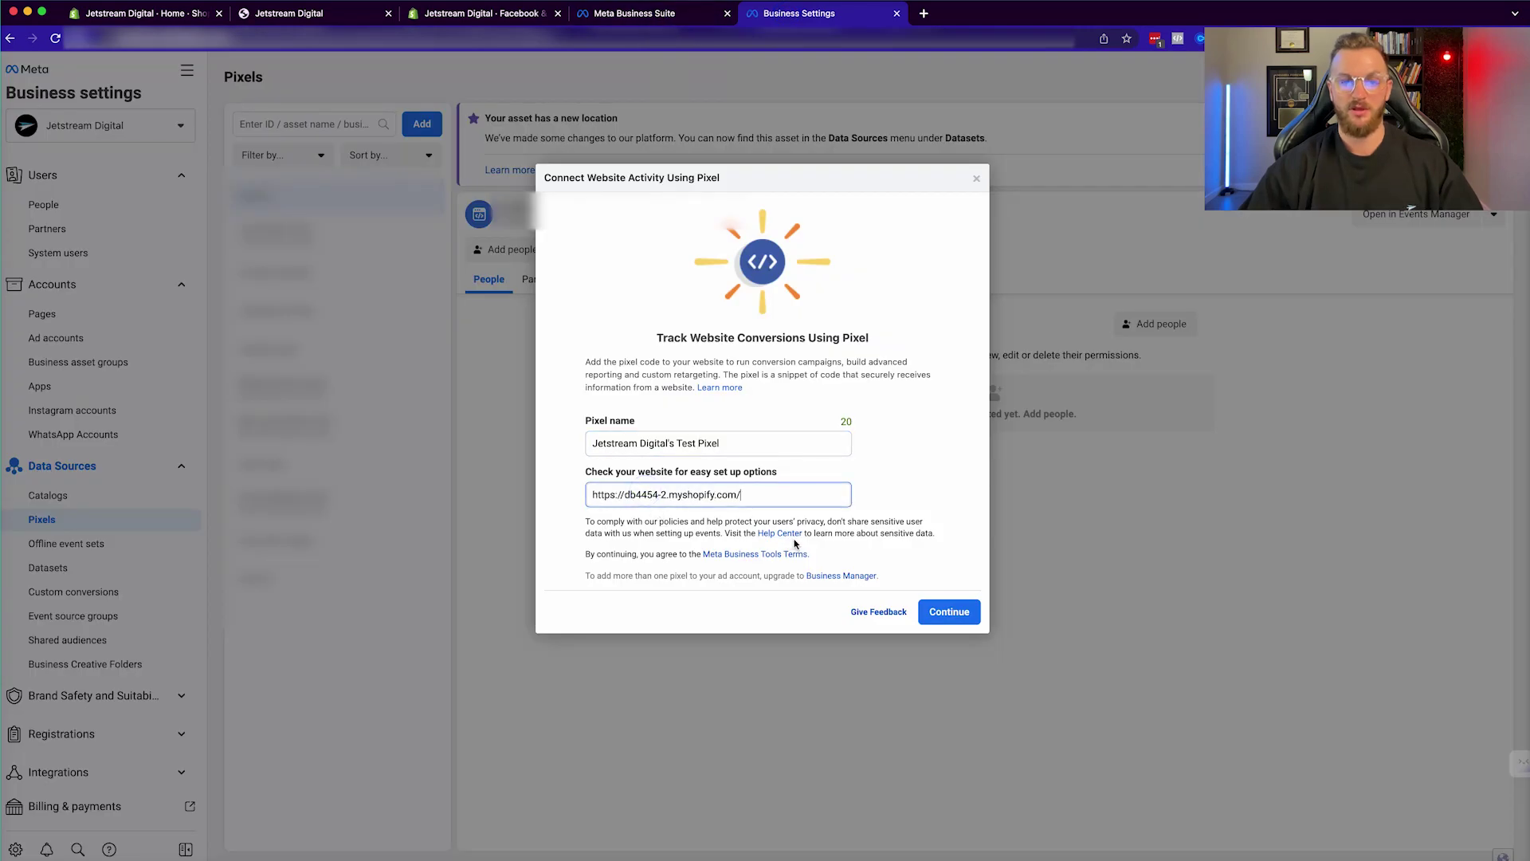
left_click(931, 611)
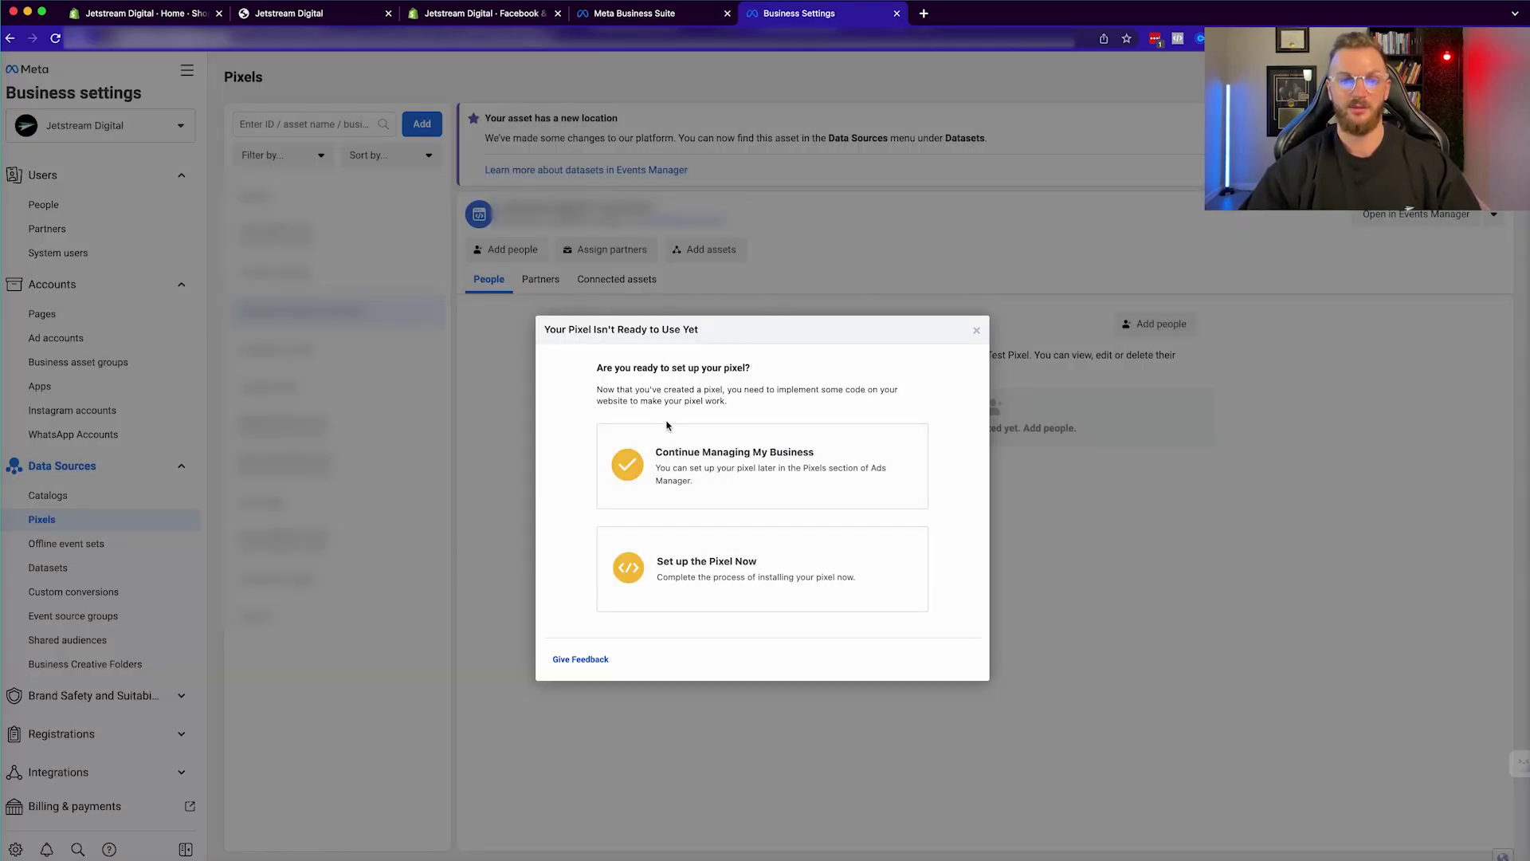
Choose to set up the pixel now through a partner integration, with Shopify as the partner.
left_click(694, 581)
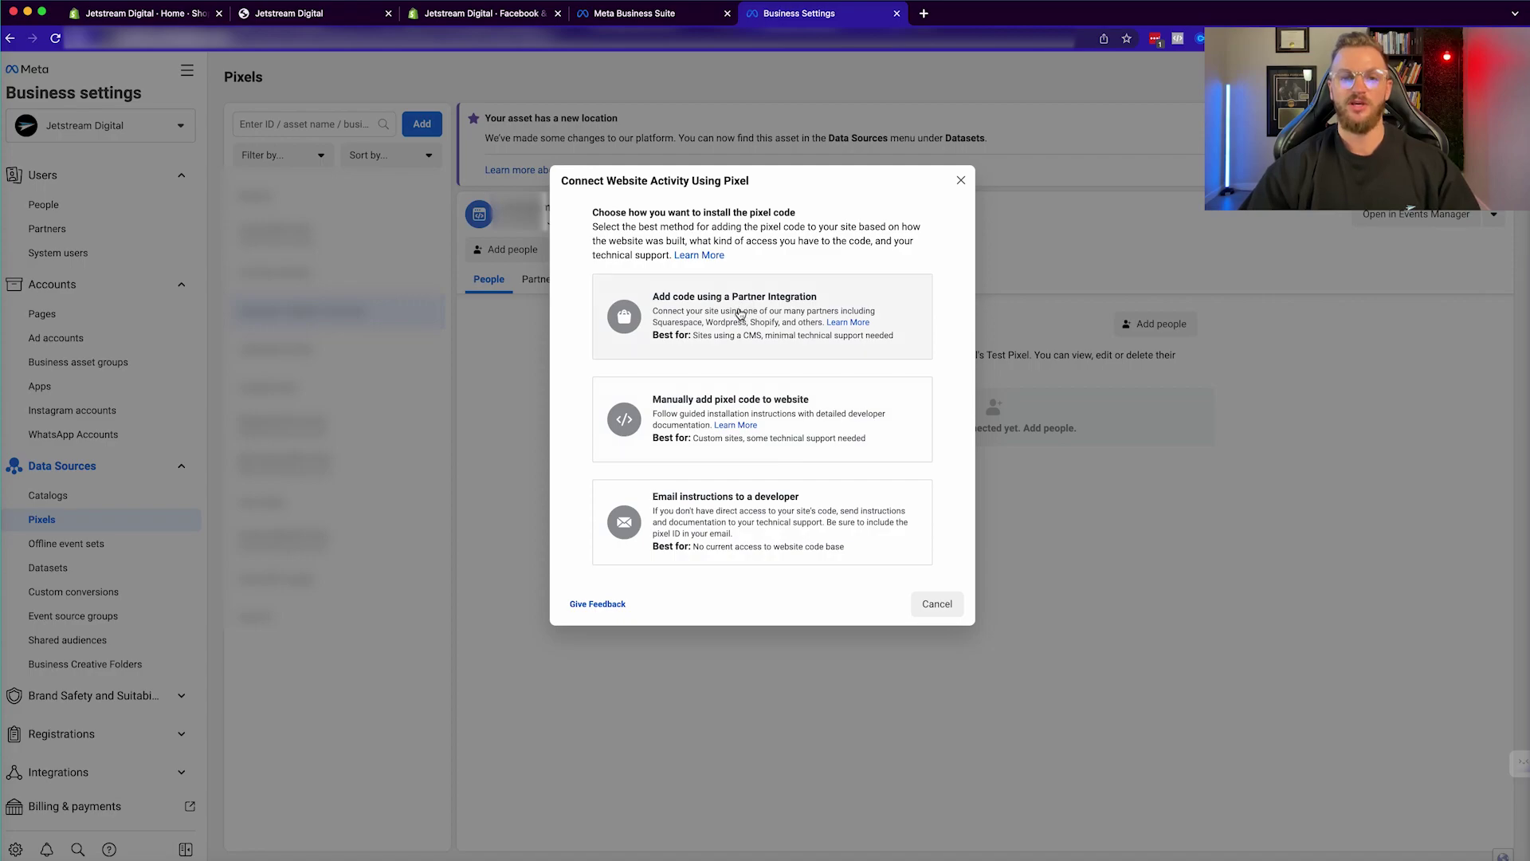
left_click(741, 311)
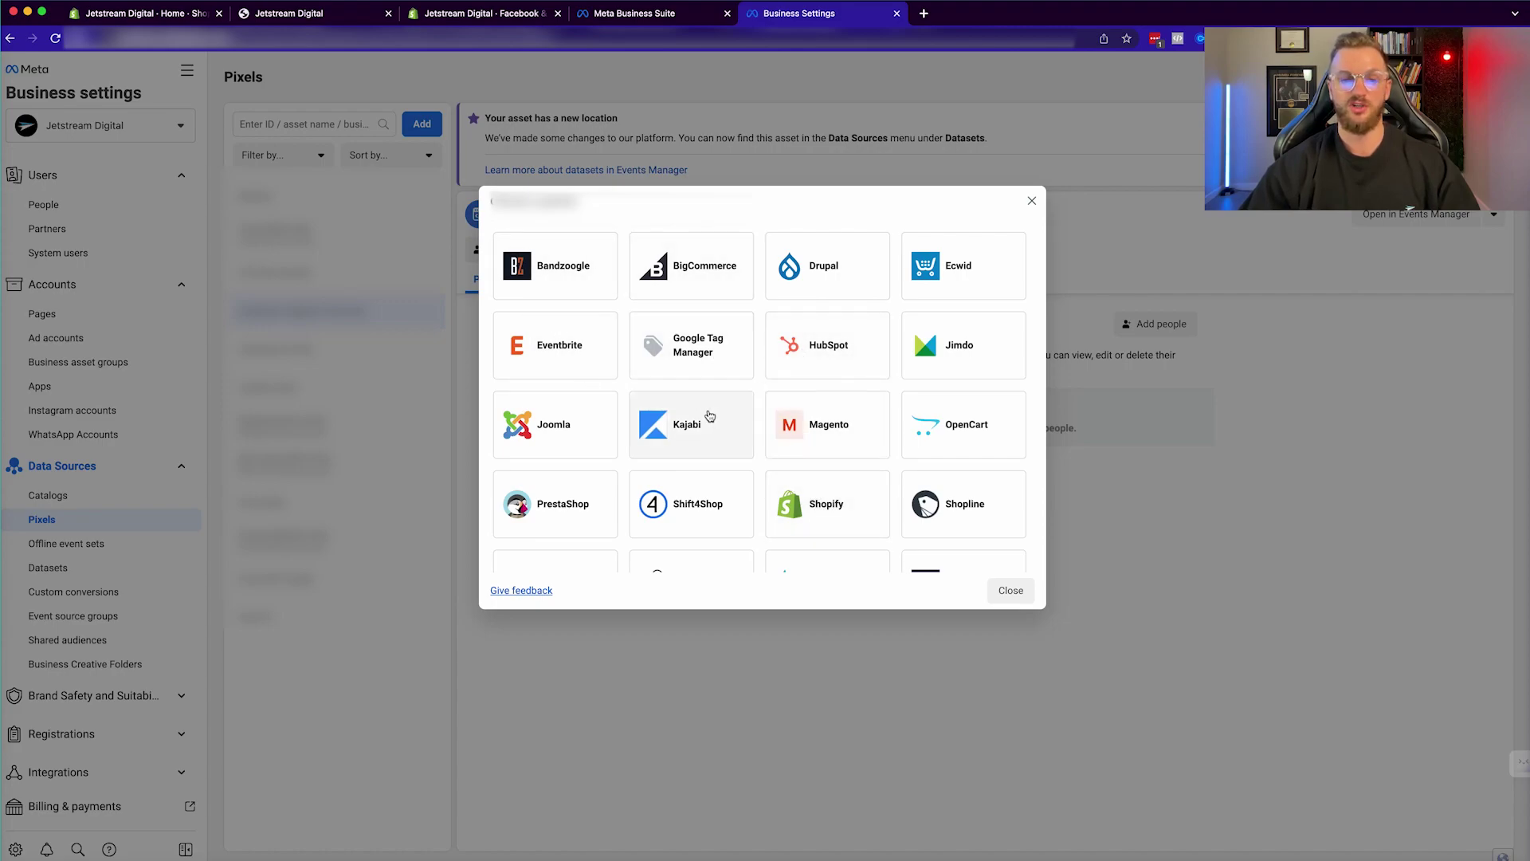
scroll(715, 442, "down", 2)
scroll(816, 455, "down", 2)
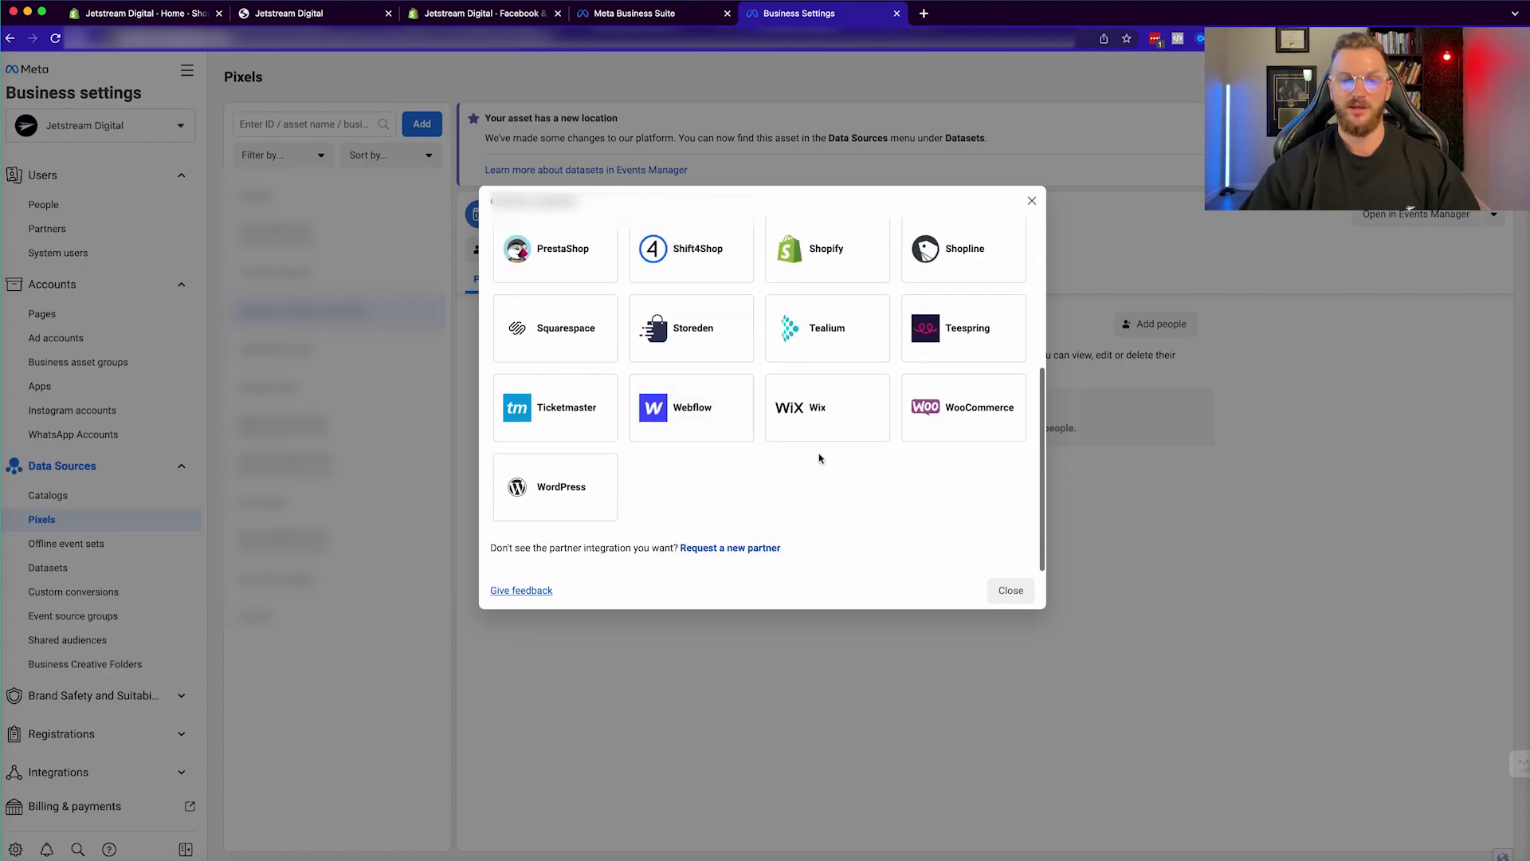
scroll(816, 454, "up", 1)
left_click(828, 337)
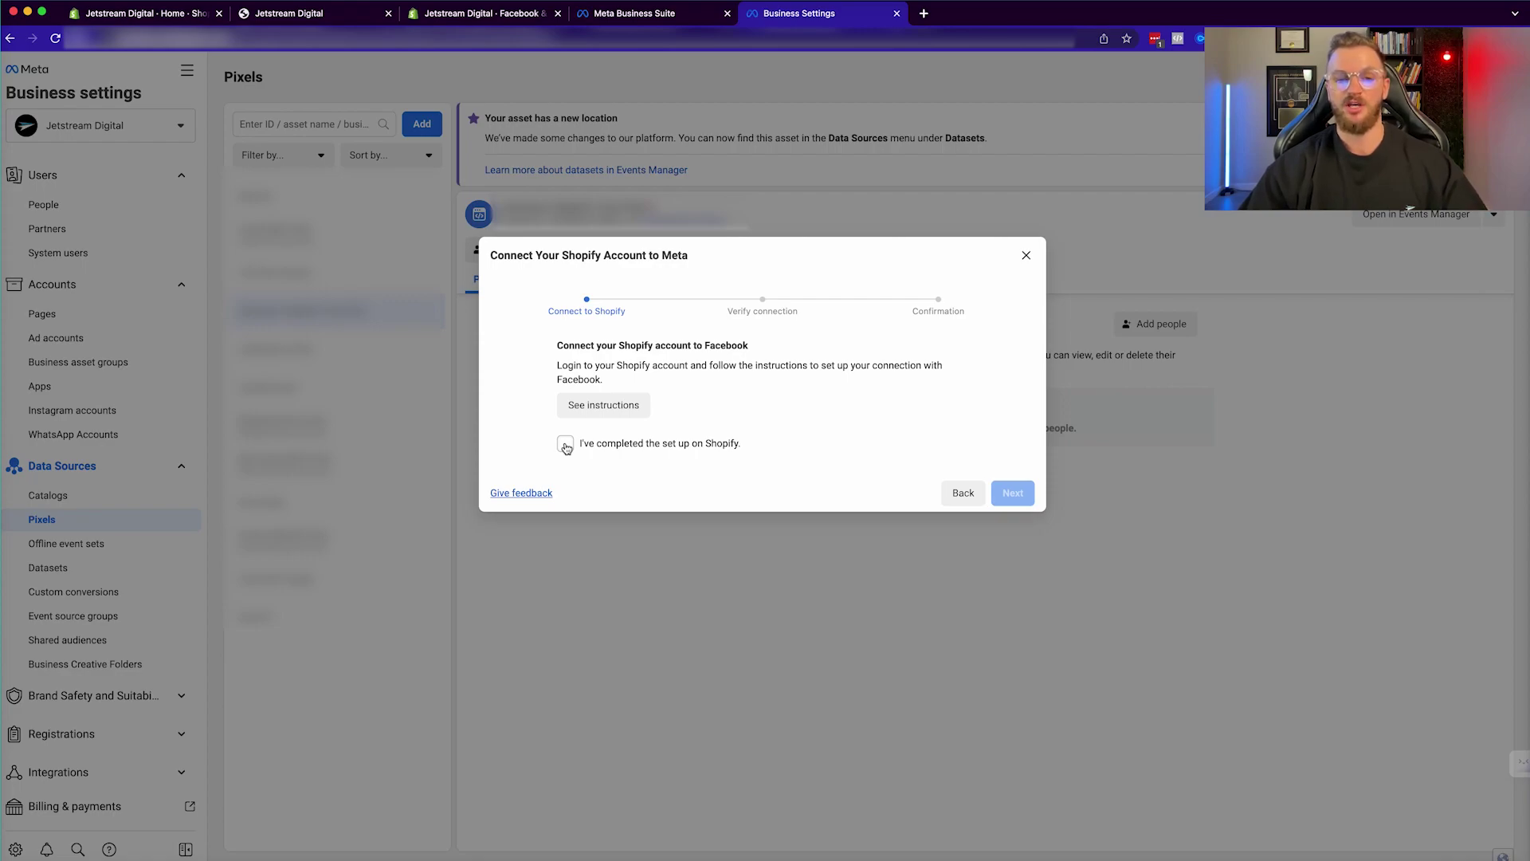
Return to Shopify's Facebook & Instagram shop setup, close the spare store tabs, reload it, and select the Jetstream Instagram account as a business asset.
left_click(167, 16)
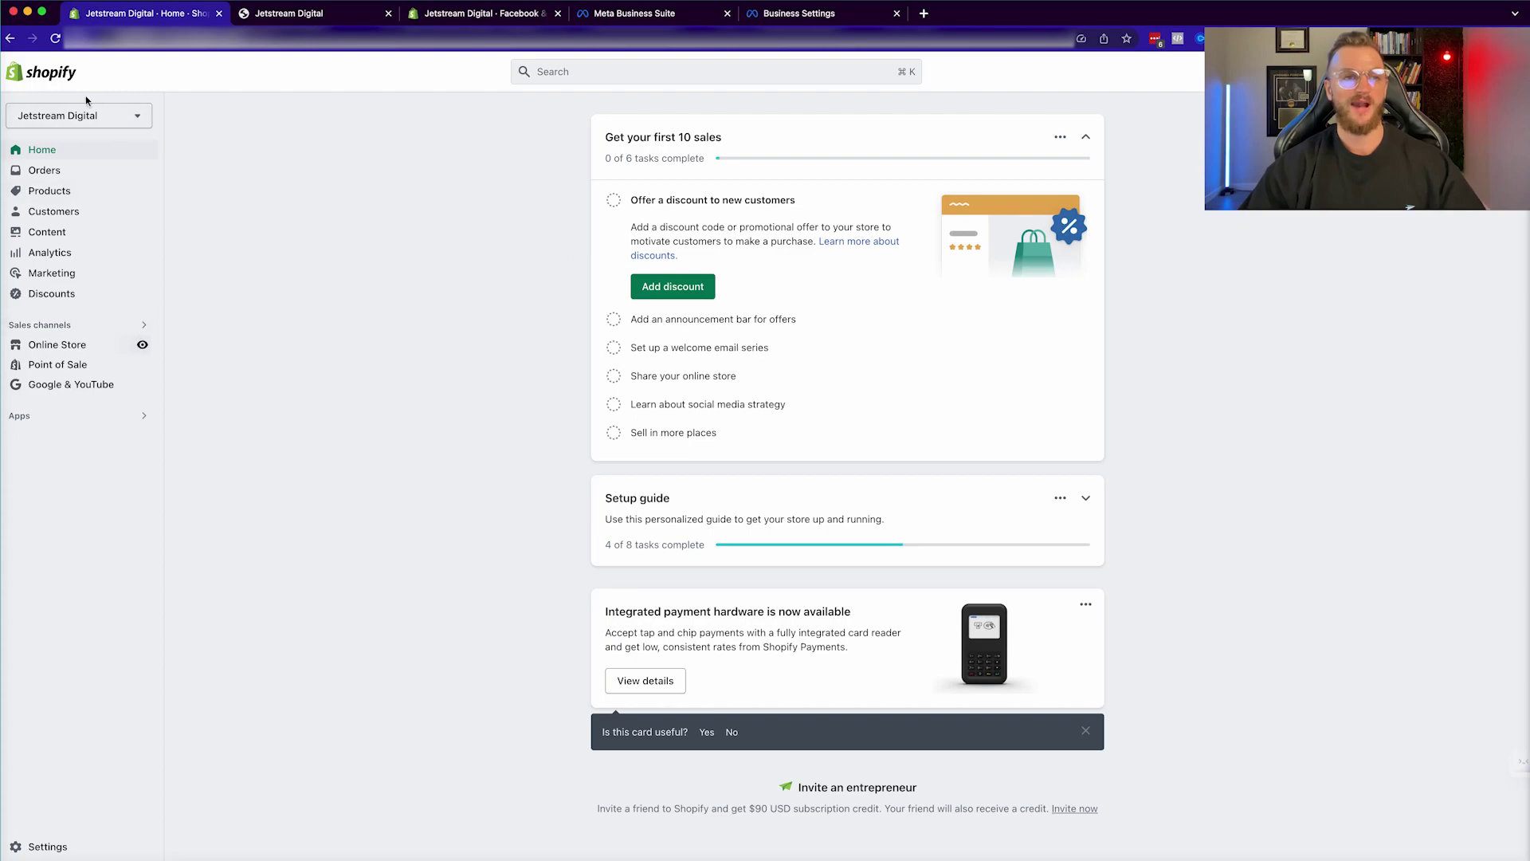
left_click(378, 16)
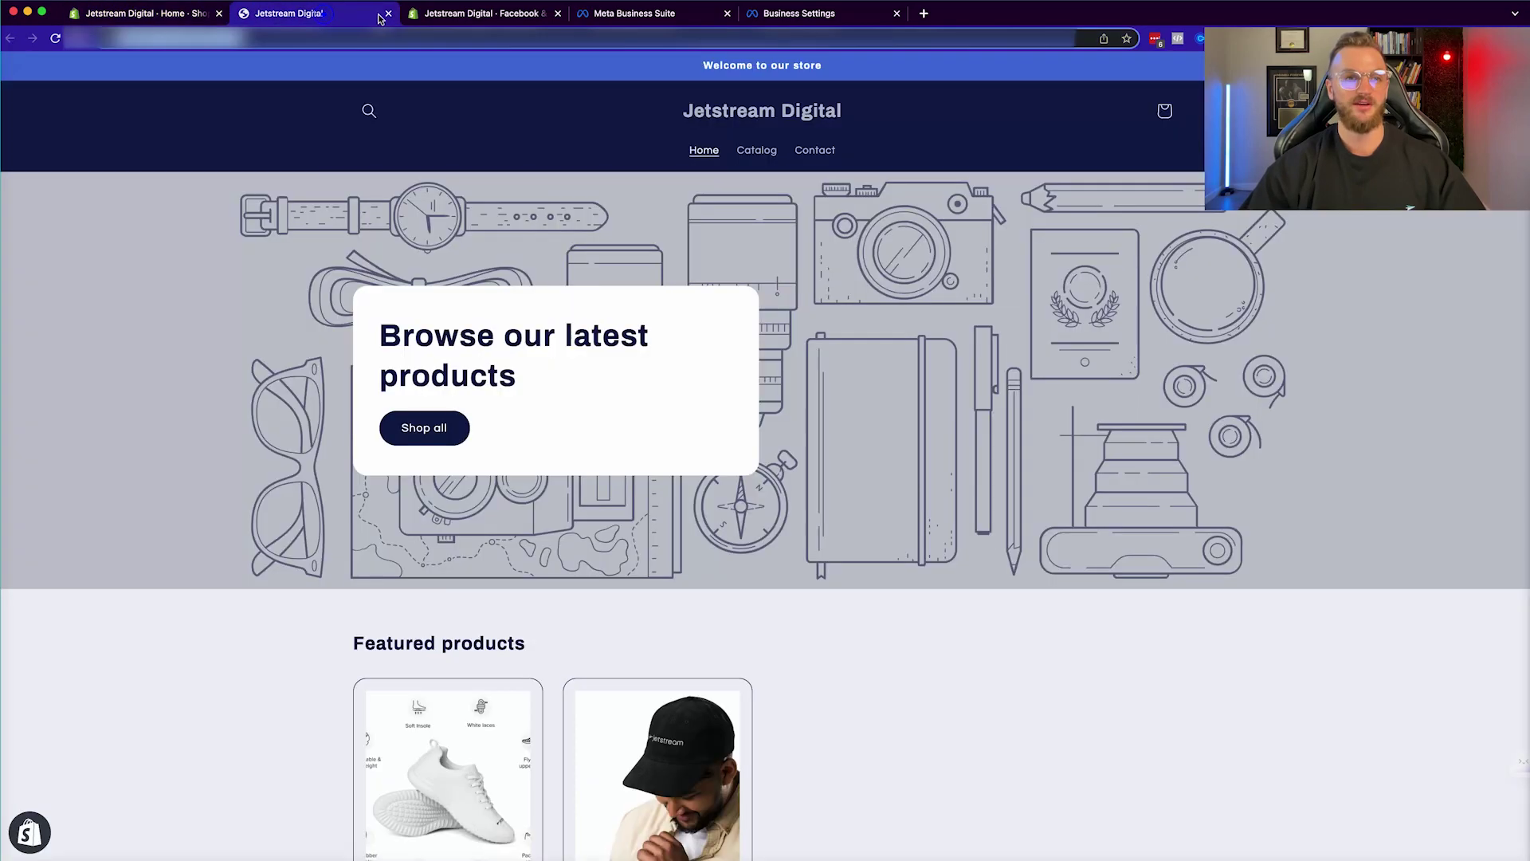
left_click(388, 13)
left_click(219, 13)
key("super+r")
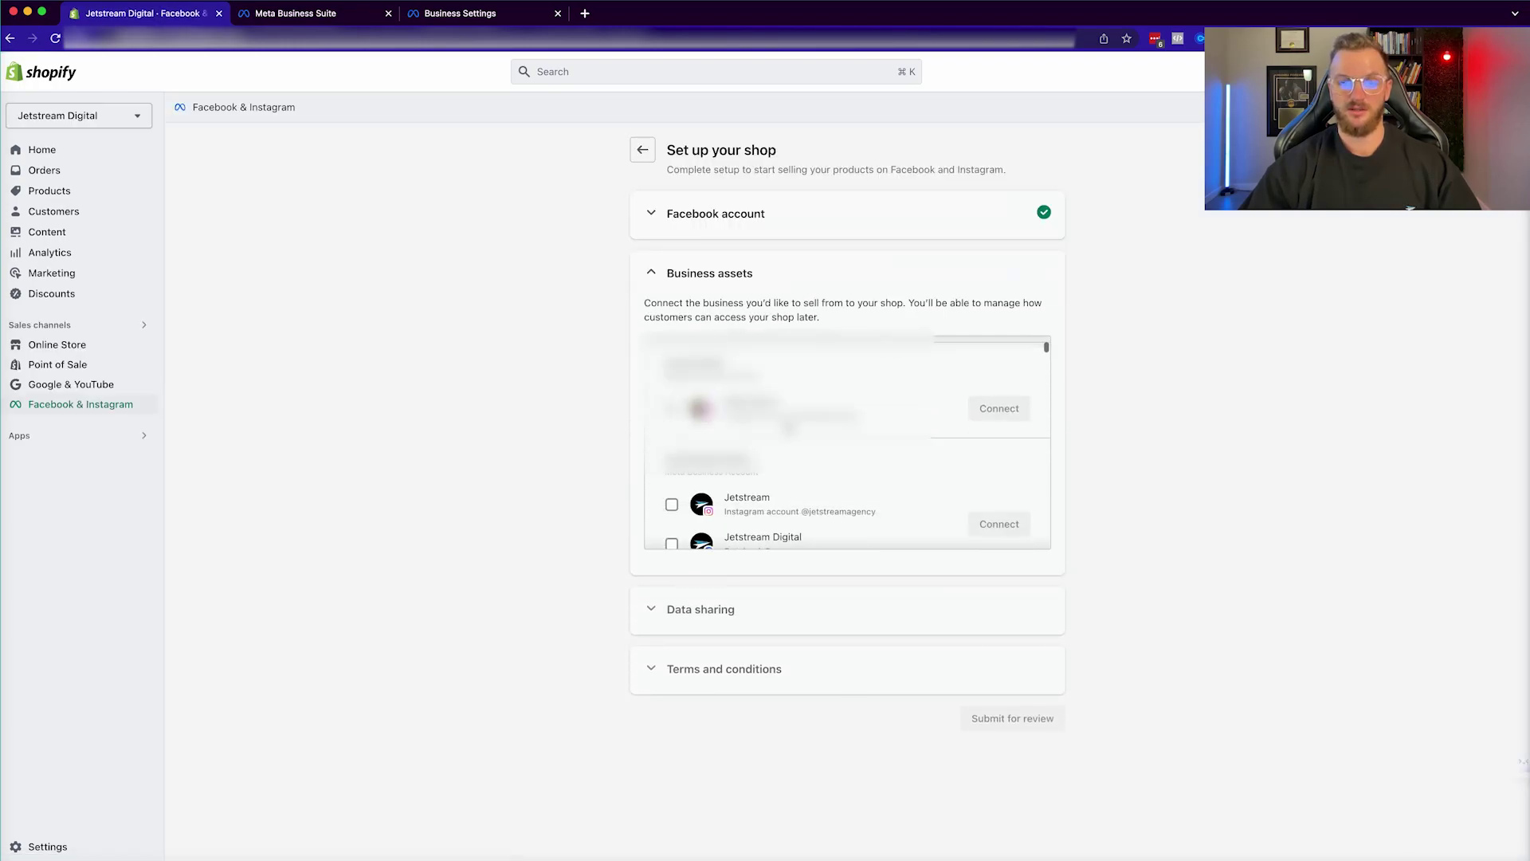
left_click(672, 504)
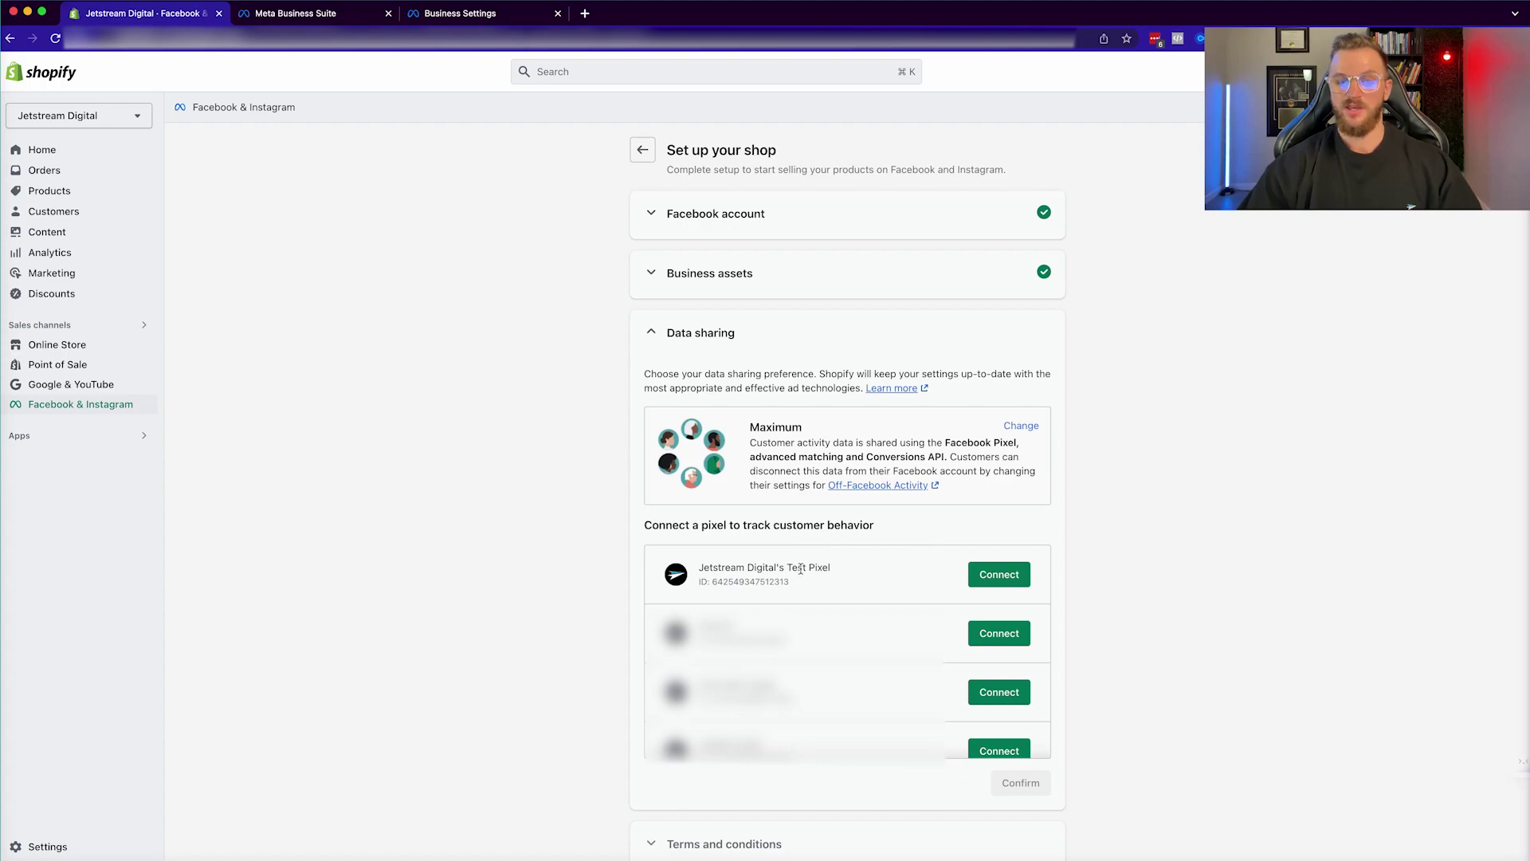
Connect Jetstream Digital's Test Pixel to track customer behavior, then accept the terms and submit the shop setup.
left_click_drag(847, 567, 698, 566)
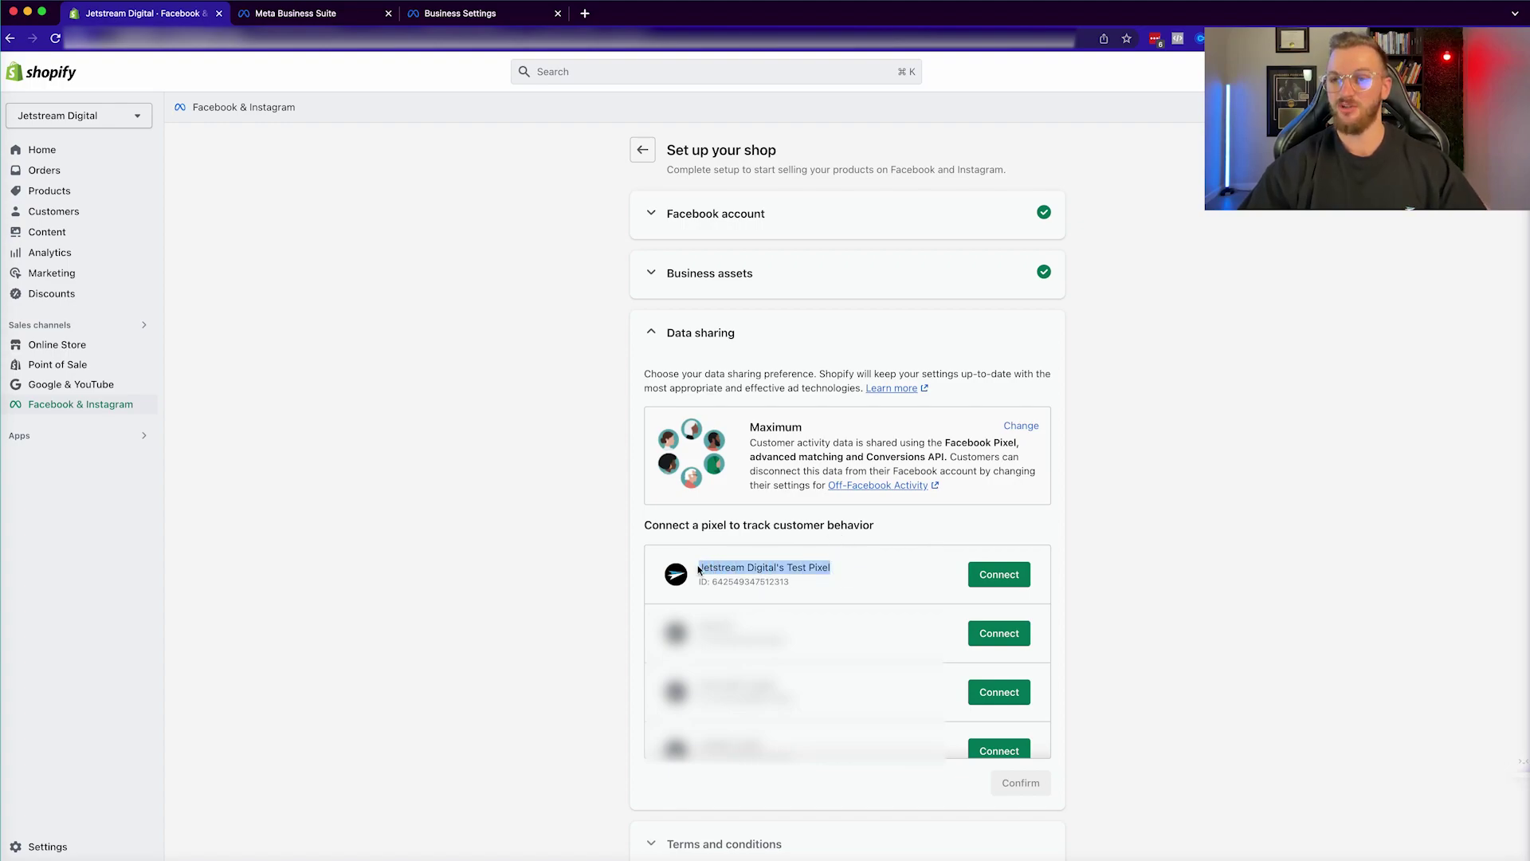
left_click(998, 574)
left_click(651, 474)
left_click(1014, 443)
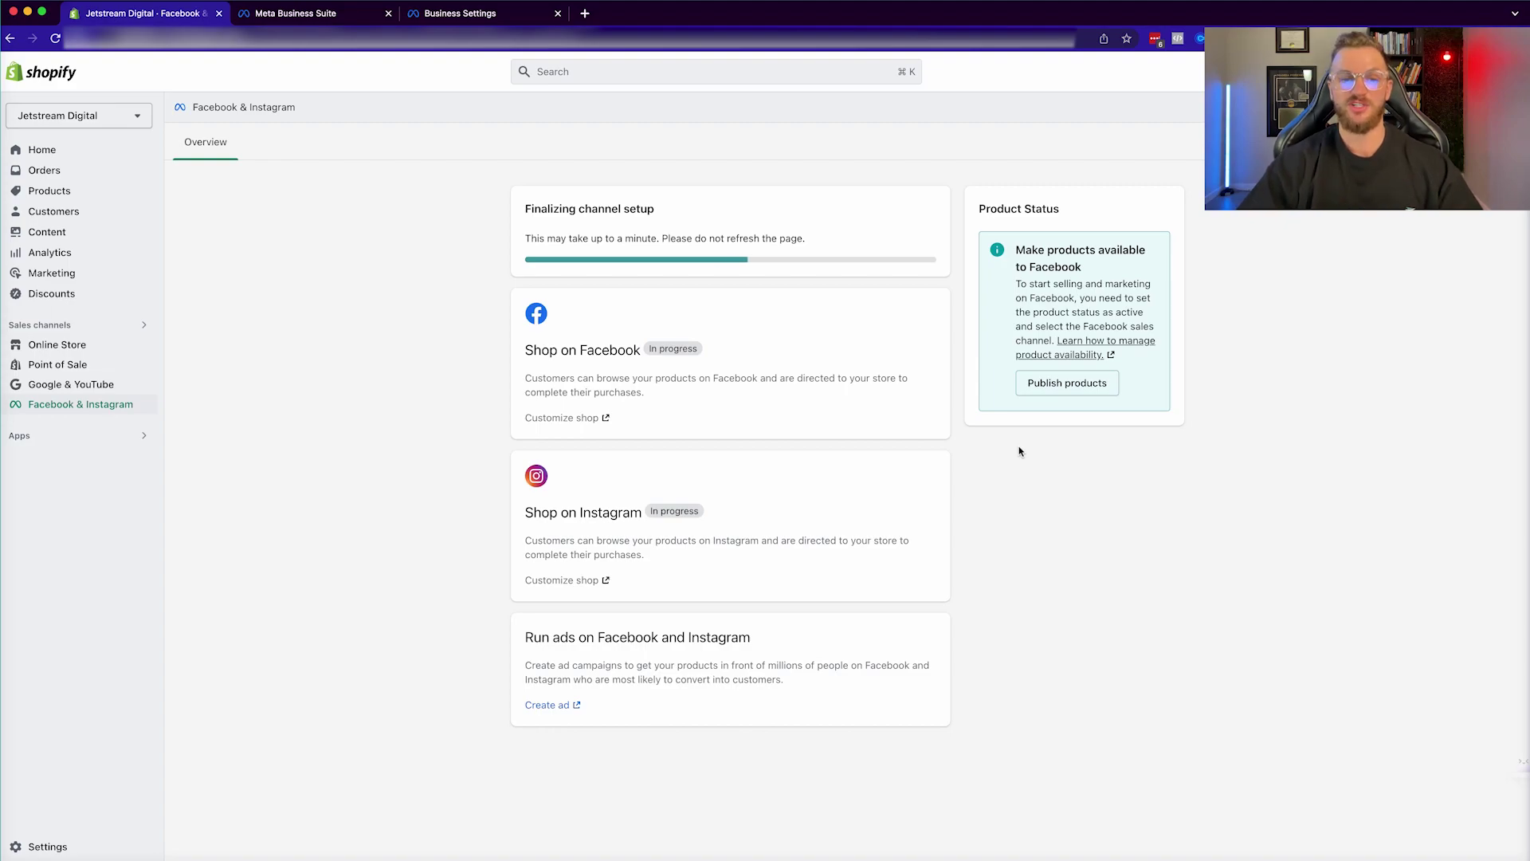
Go back to Meta Business Settings, mark the Shopify setup as completed, and continue to the connection verification.
left_click(459, 19)
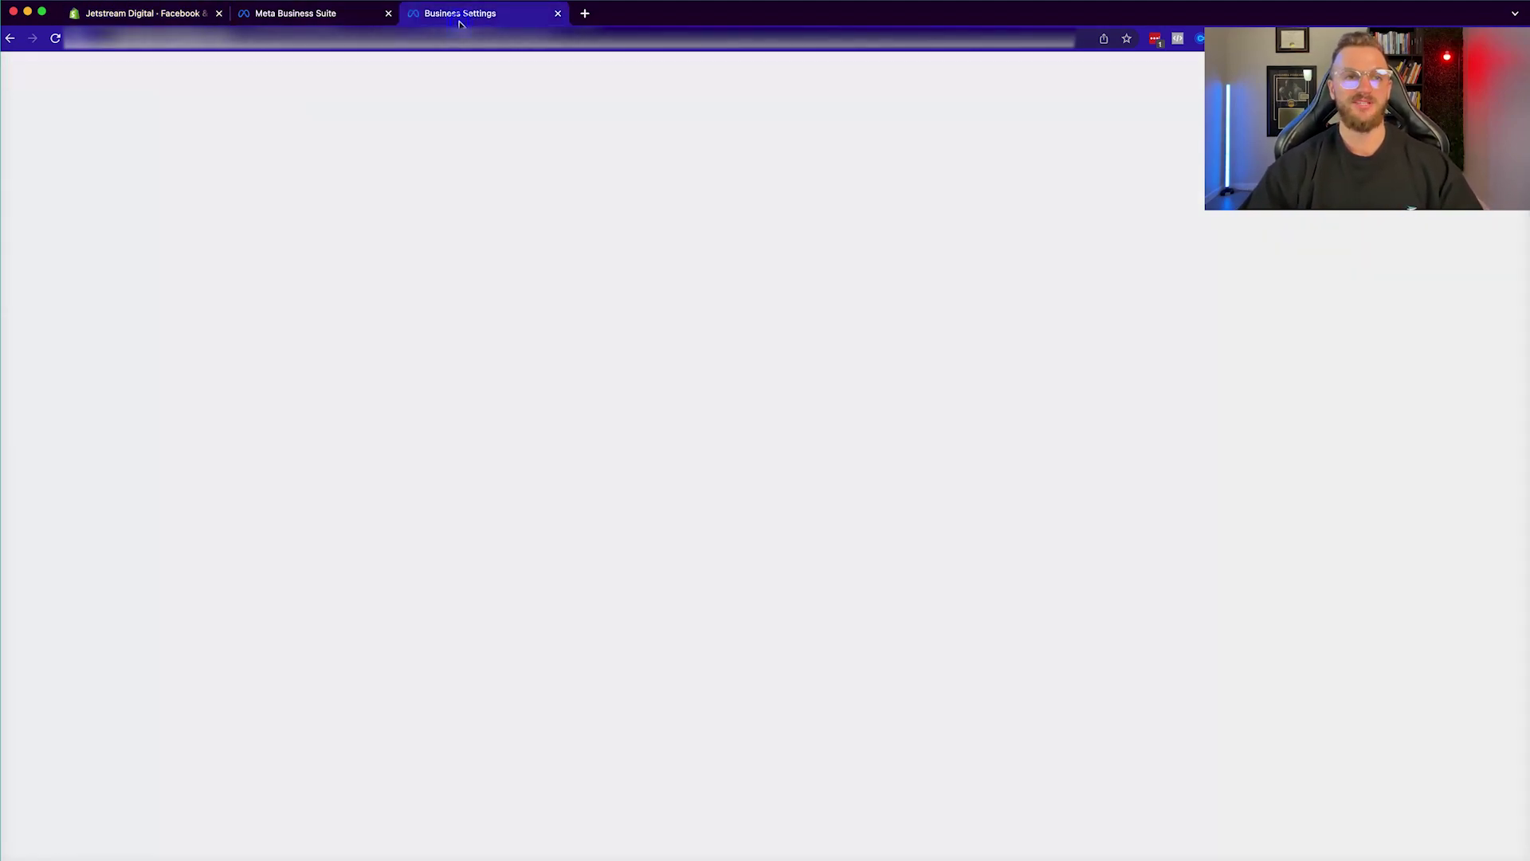
left_click(565, 443)
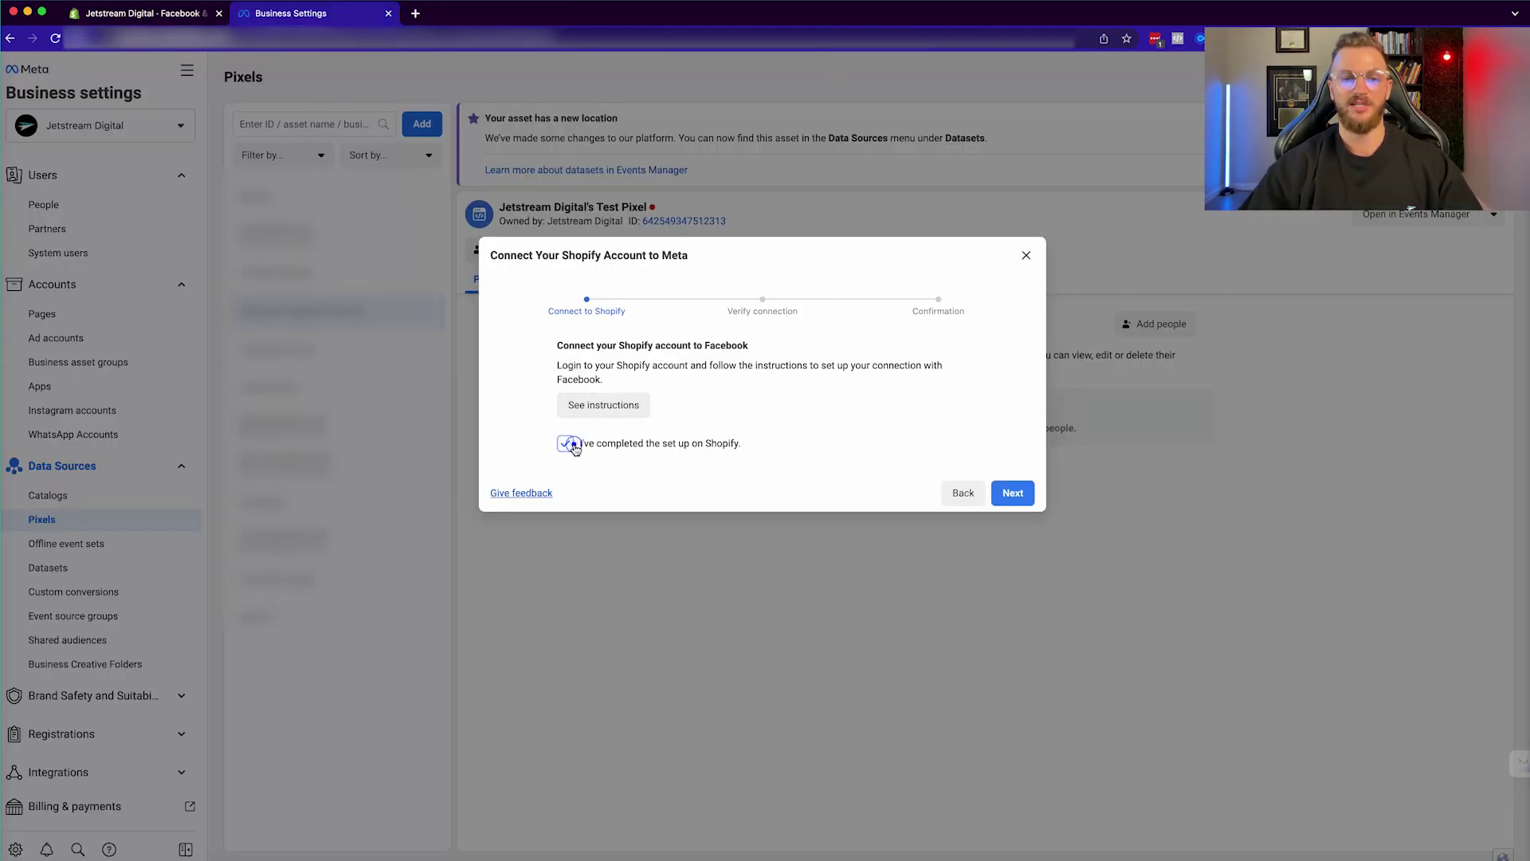
left_click(1012, 493)
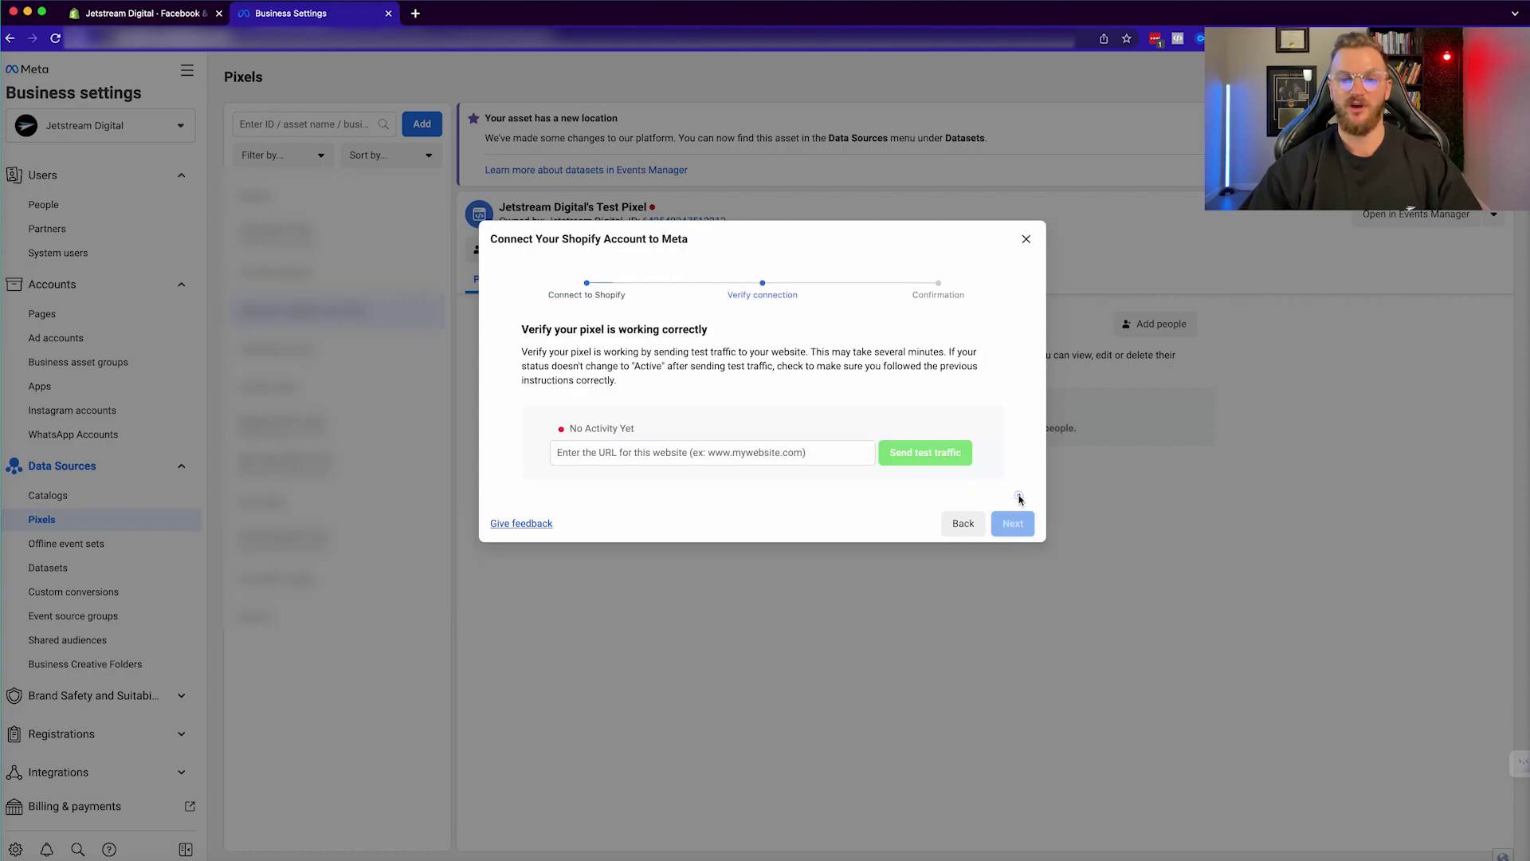
Open the live online store from Shopify to generate test traffic for the pixel, and return to the Meta verification.
left_click(770, 452)
left_click(148, 16)
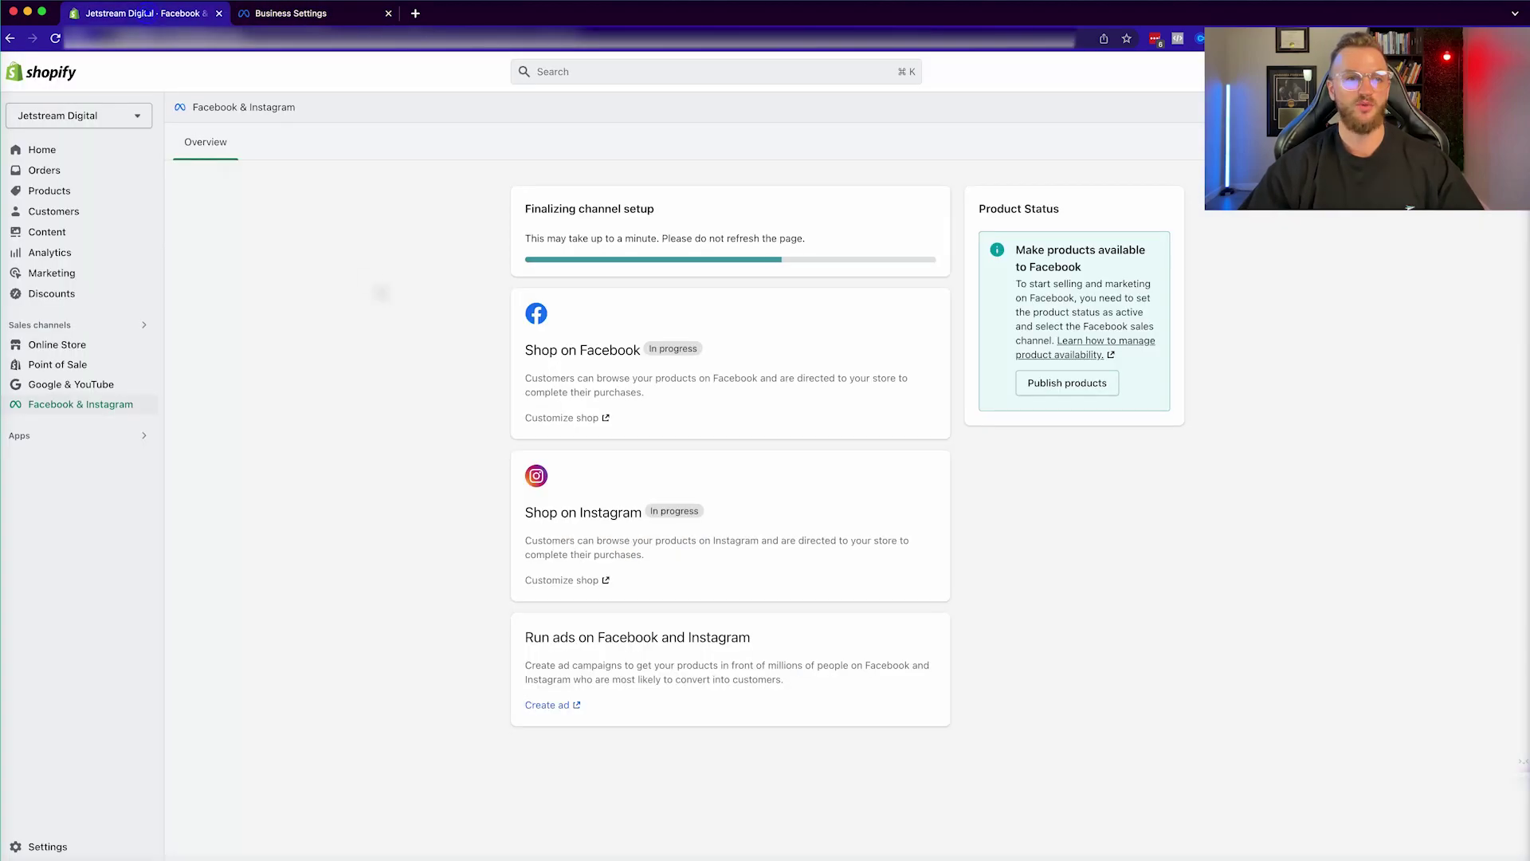
left_click(135, 343)
key("ctrl+shift+Tab")
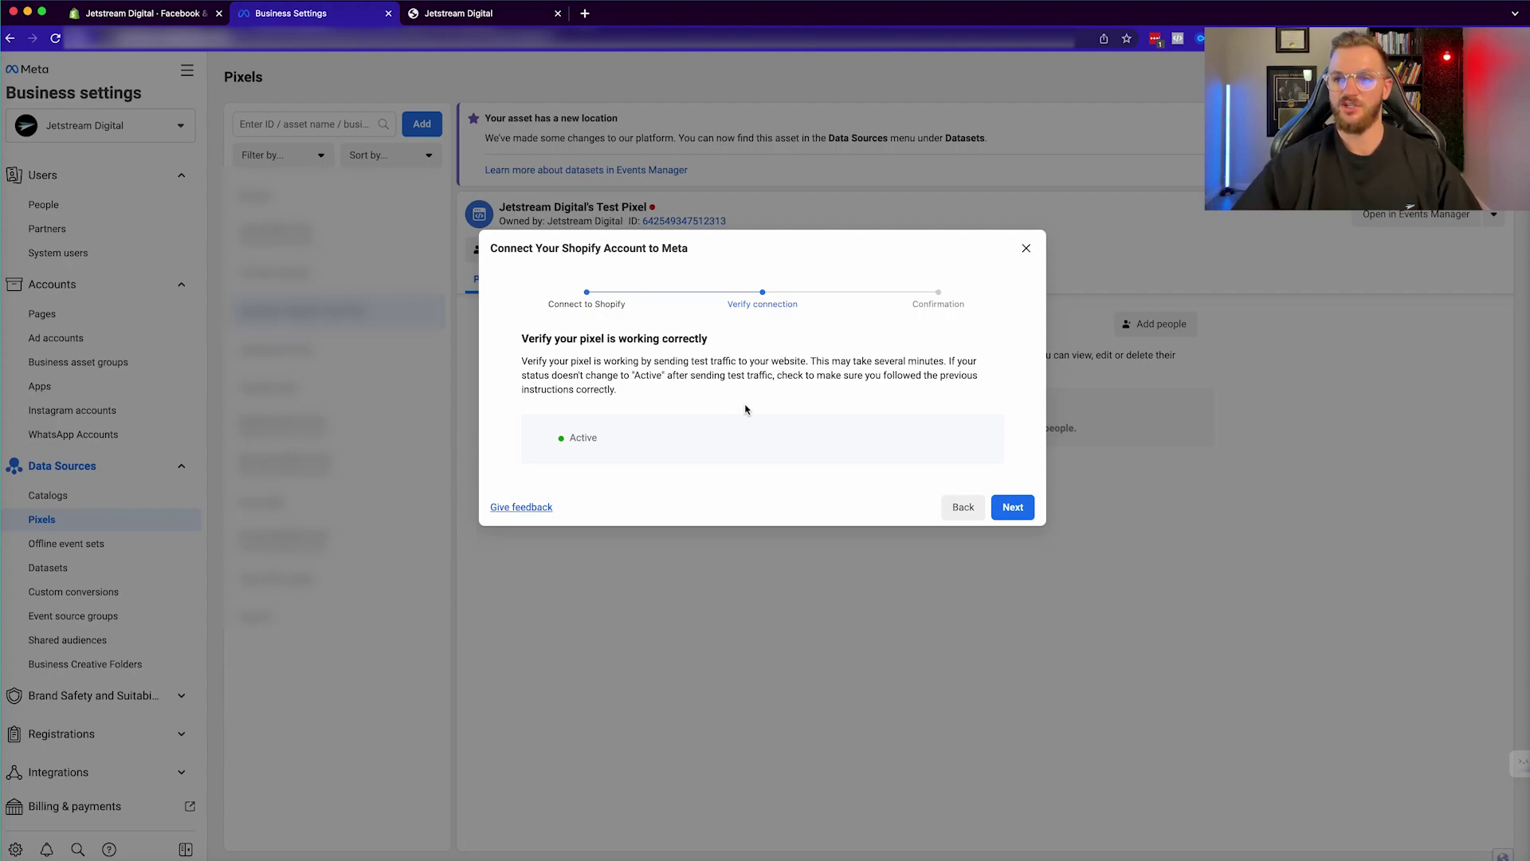
Continue past the pixel verification, open the event testing in Events Manager, and finish the Shopify connection setup.
left_click(998, 509)
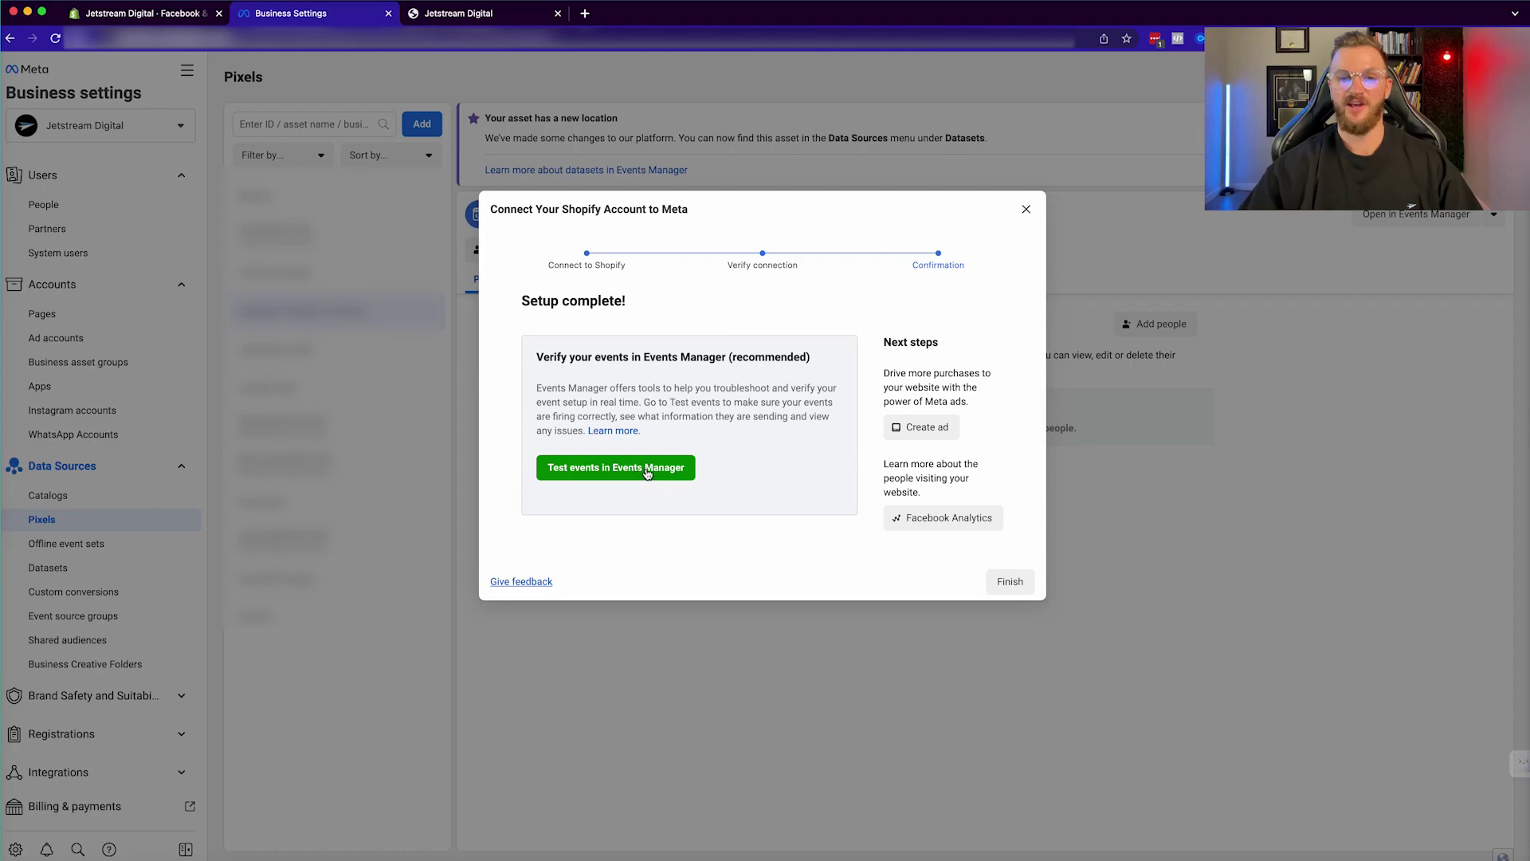
left_click(632, 468)
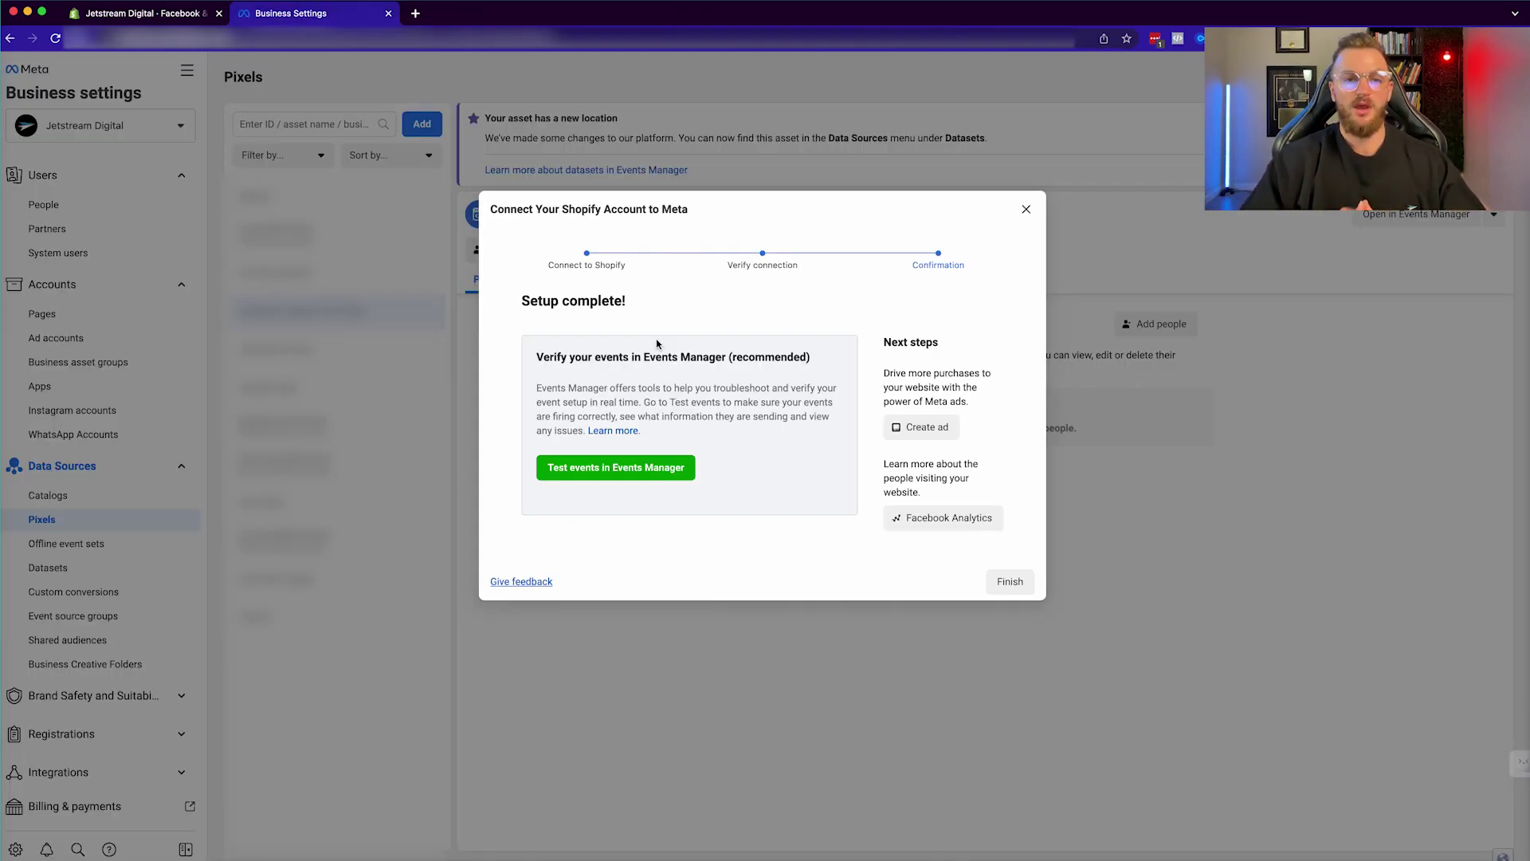
left_click(1006, 579)
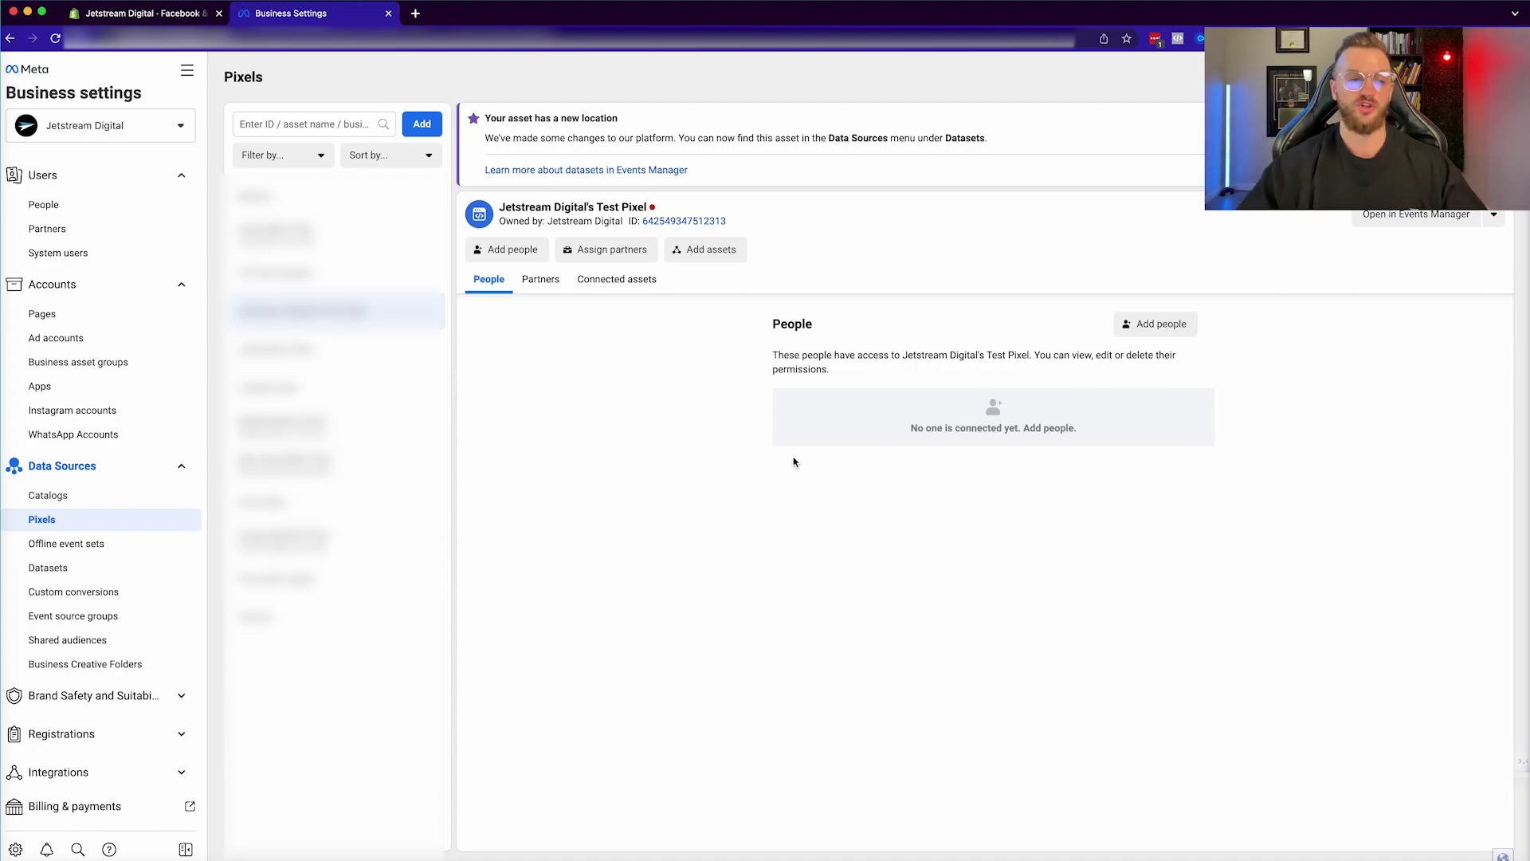
Open the Domains page under Brand Safety and Suitability and copy the verification meta-tag for db4454-2.myshopify.com.
scroll(127, 477, "down", 1)
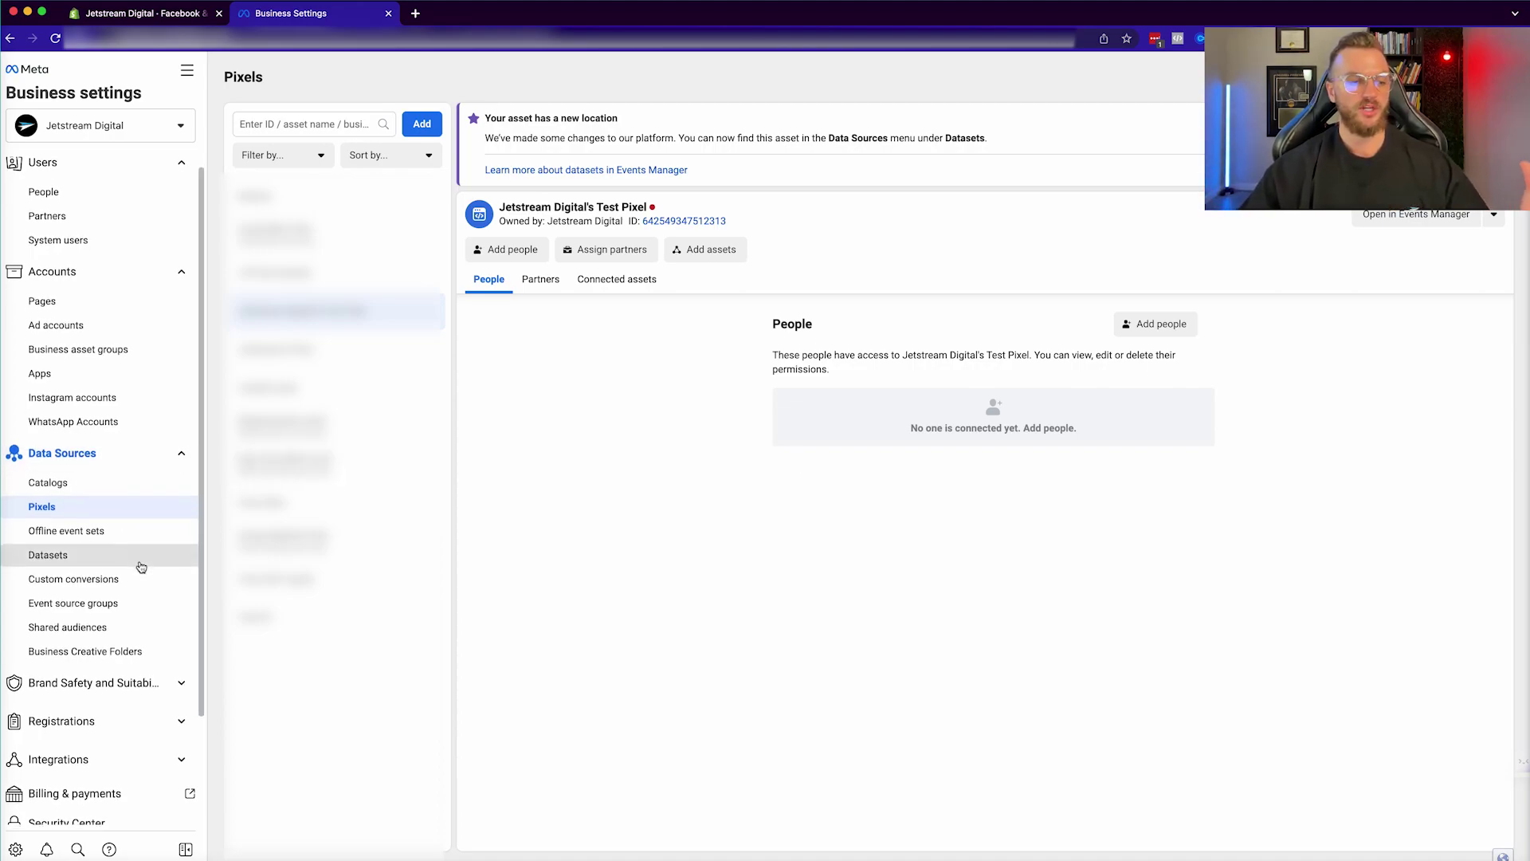
scroll(141, 567, "down", 3)
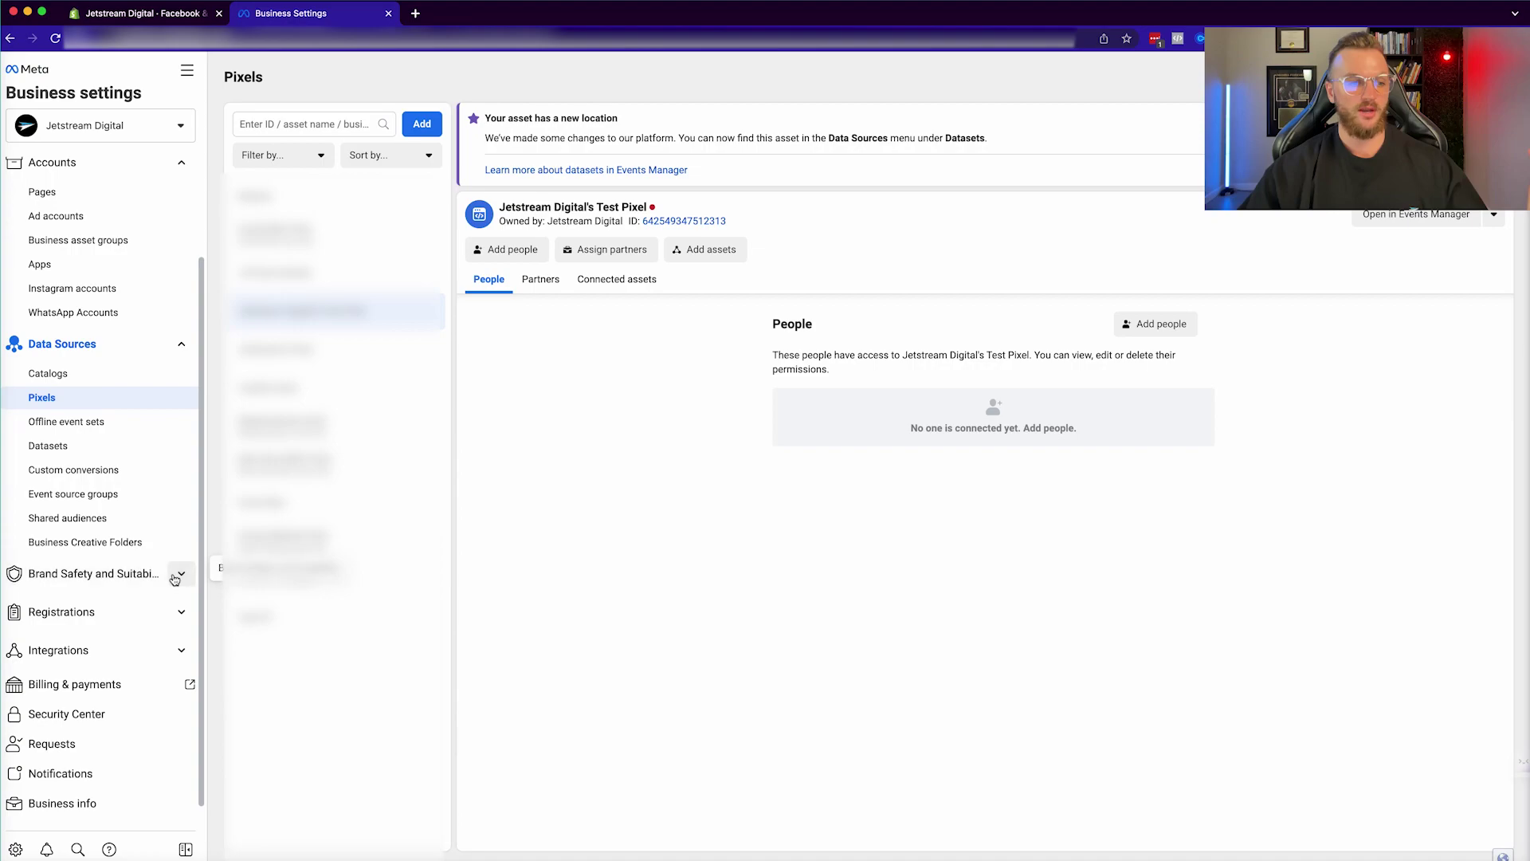
left_click(174, 577)
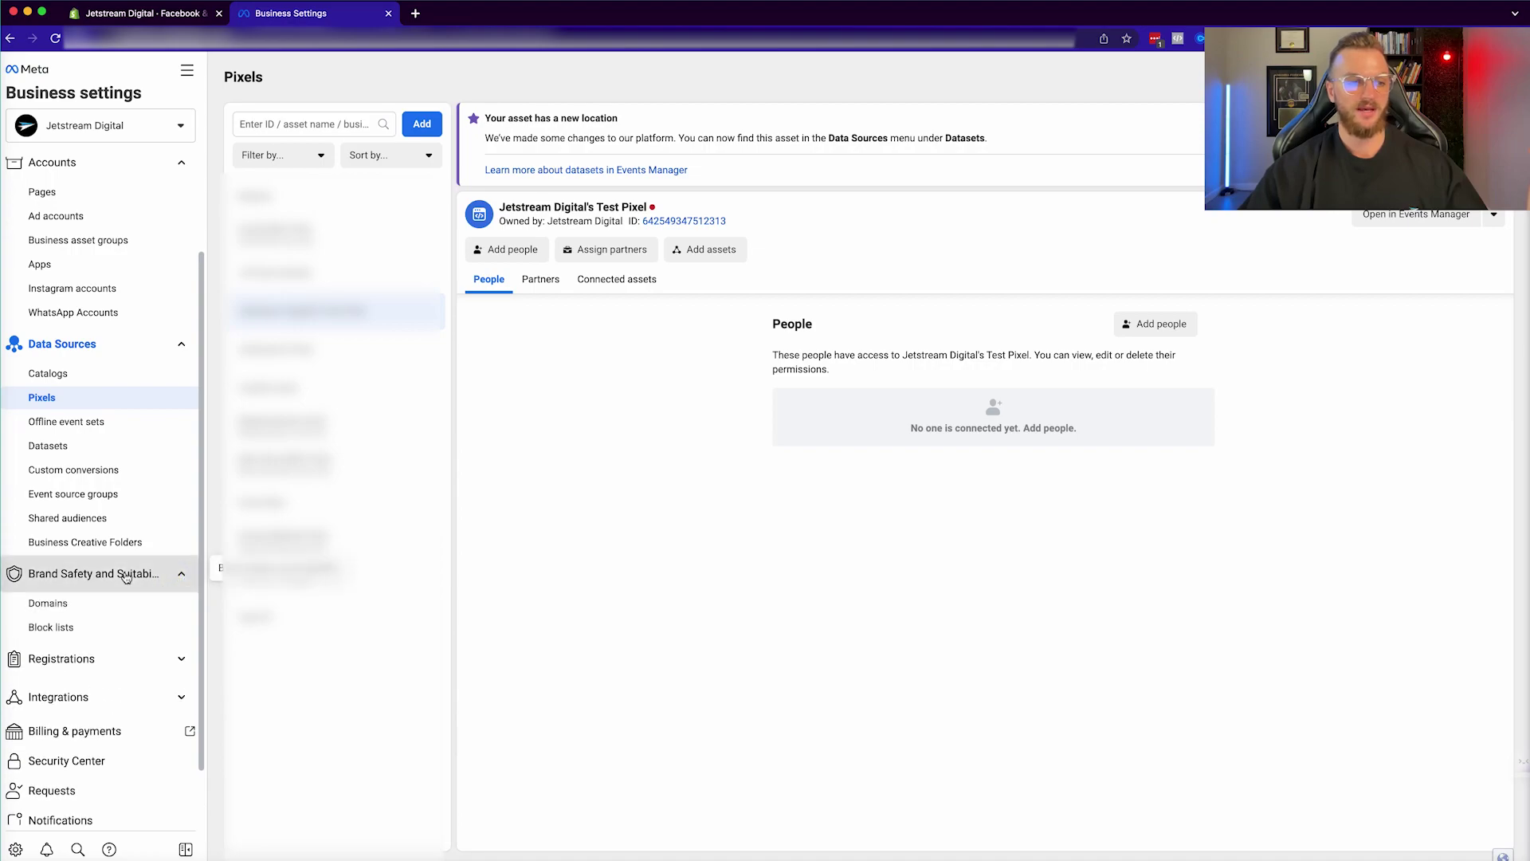
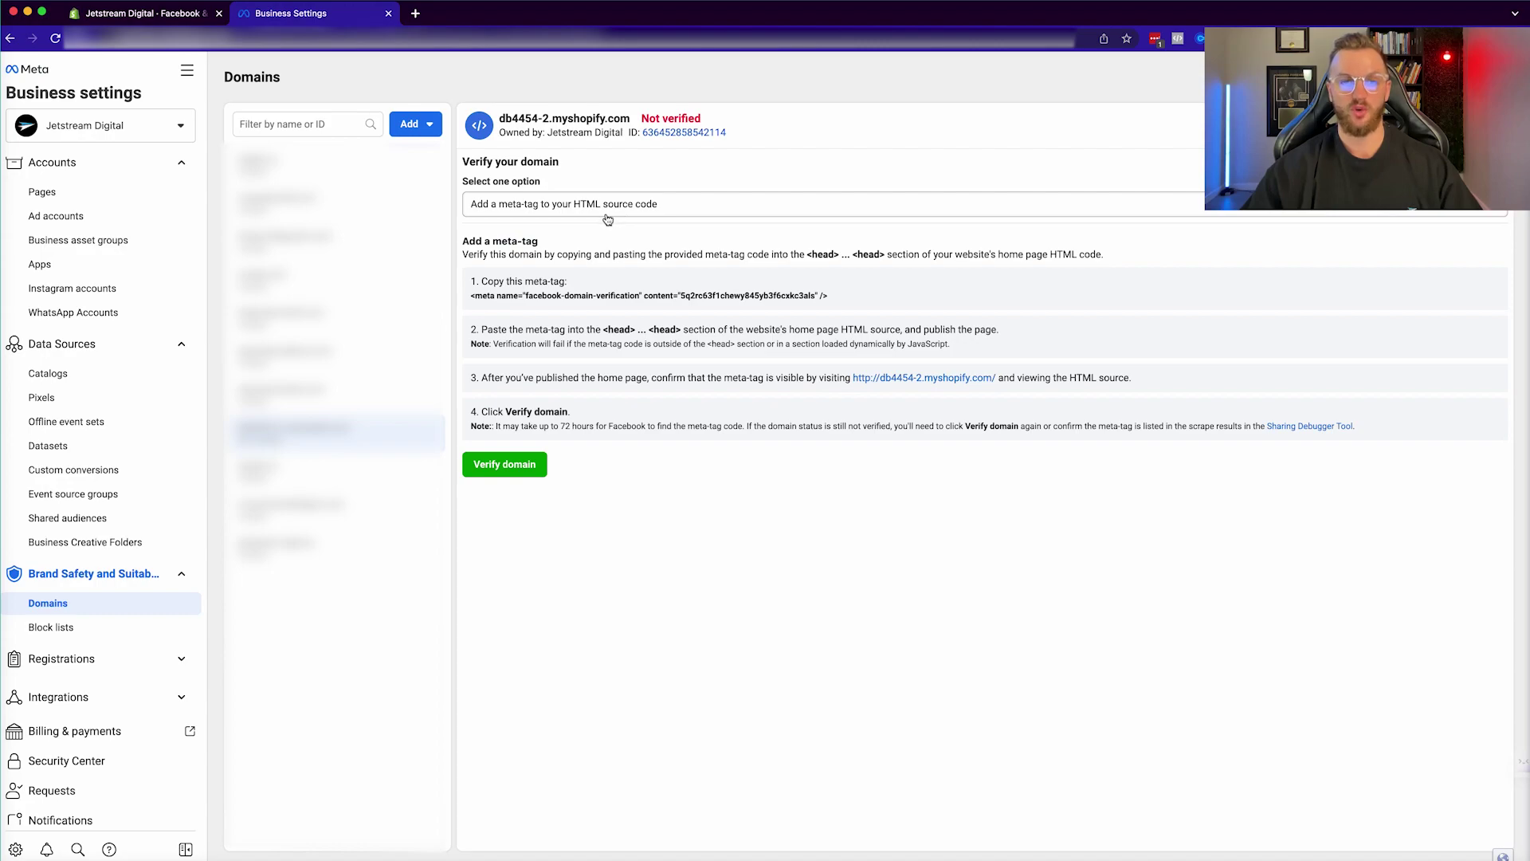
left_click(555, 297)
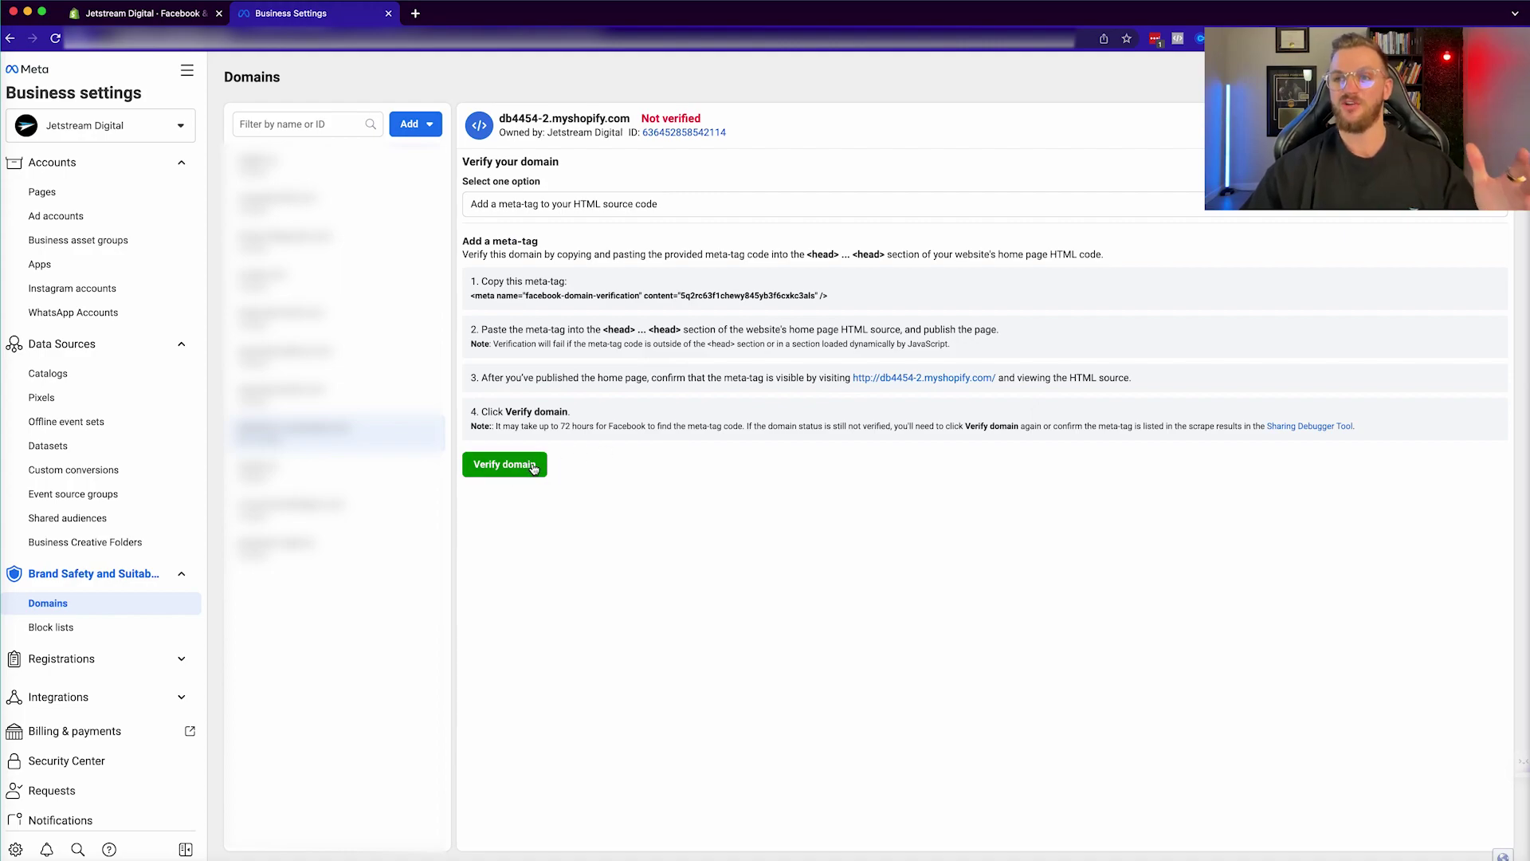
Switch to Shopify and open the code editor for the online store's current Refresh theme.
left_click(149, 14)
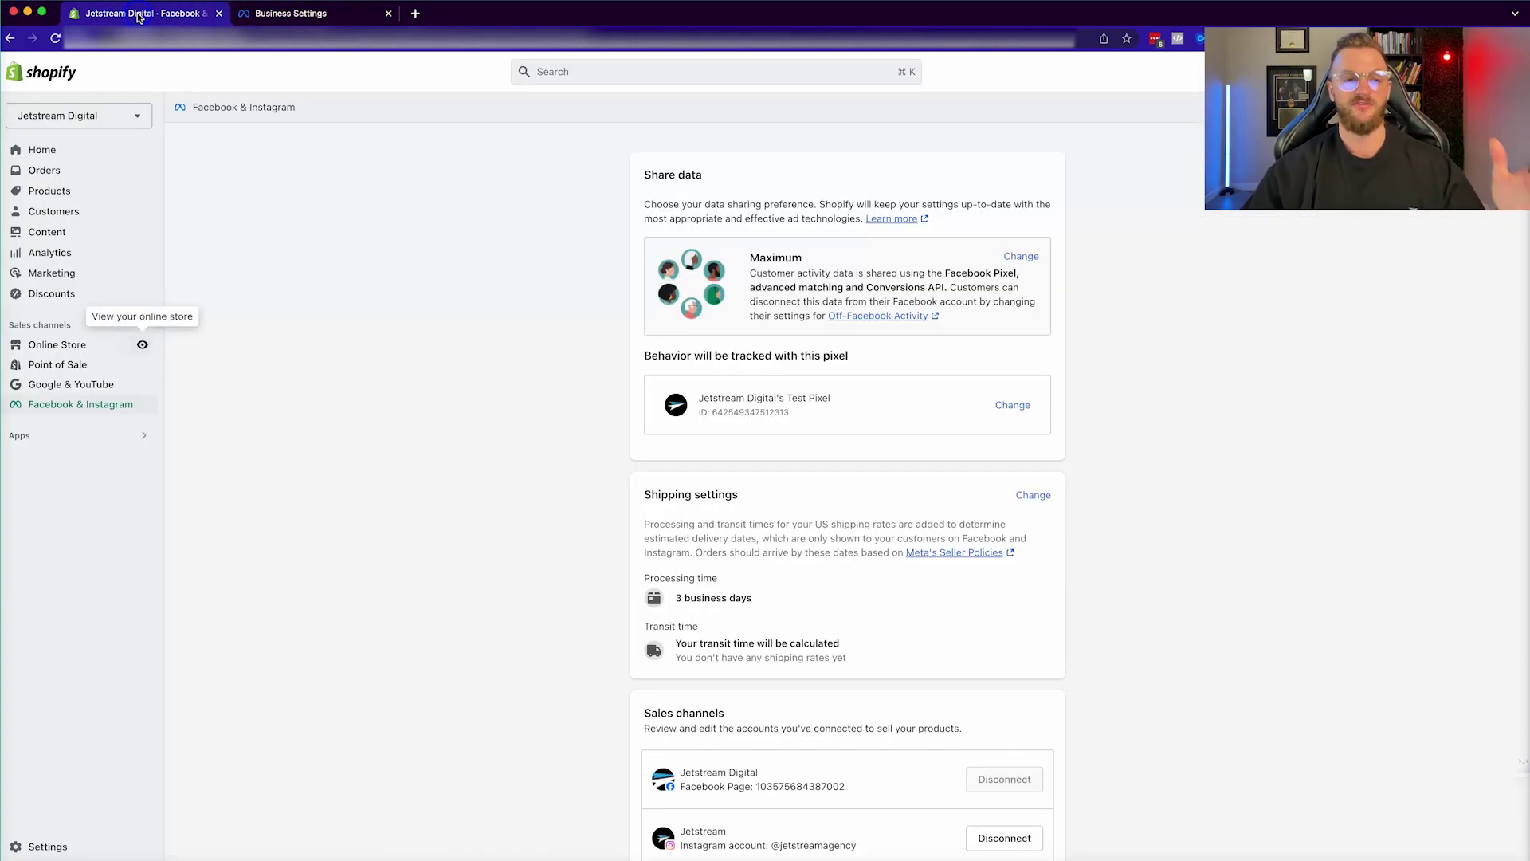
left_click(77, 347)
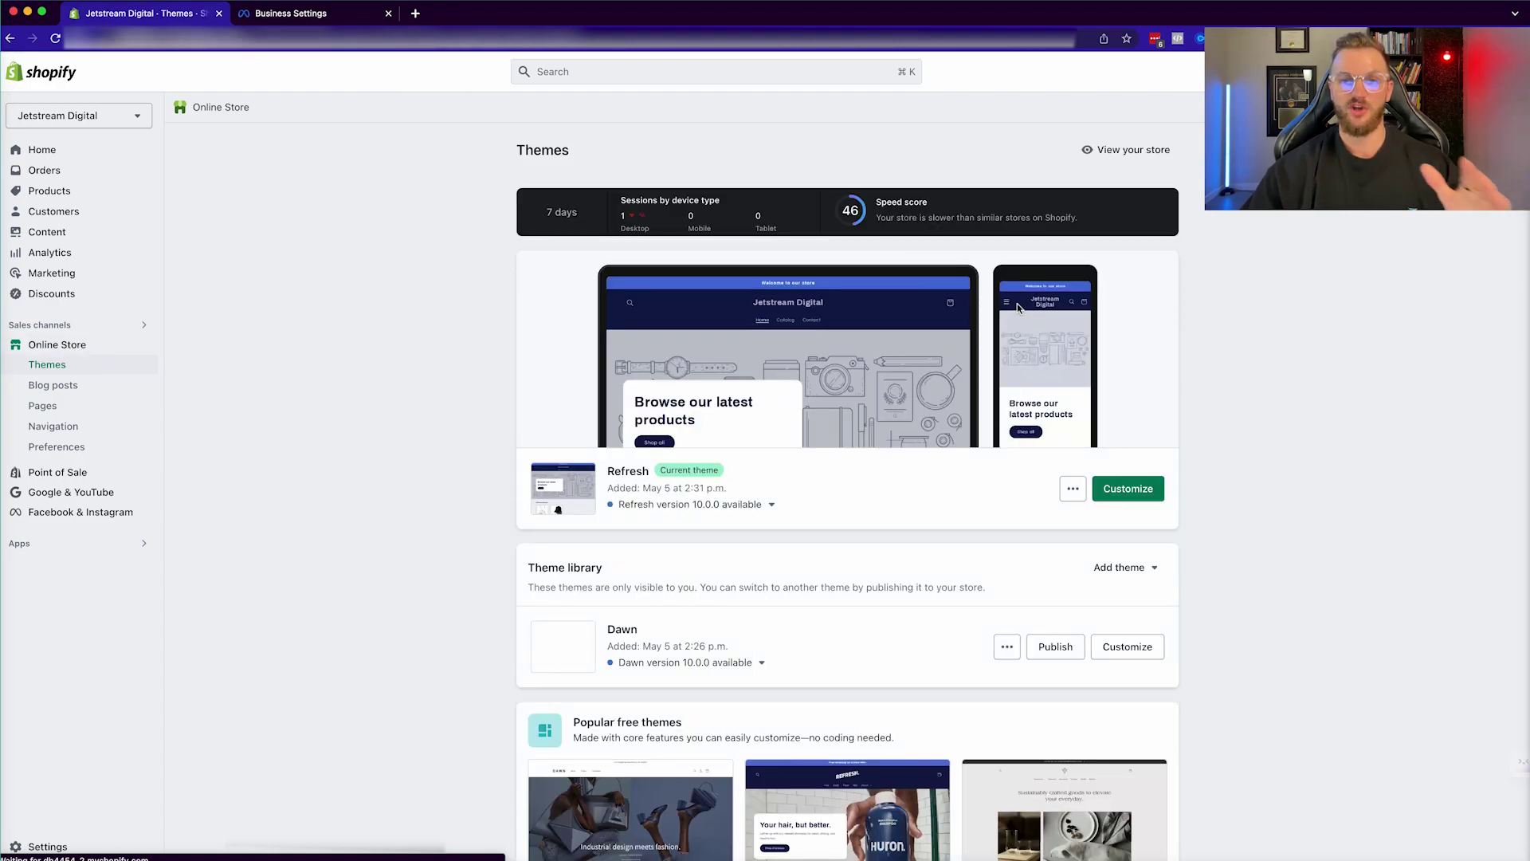
left_click(1075, 494)
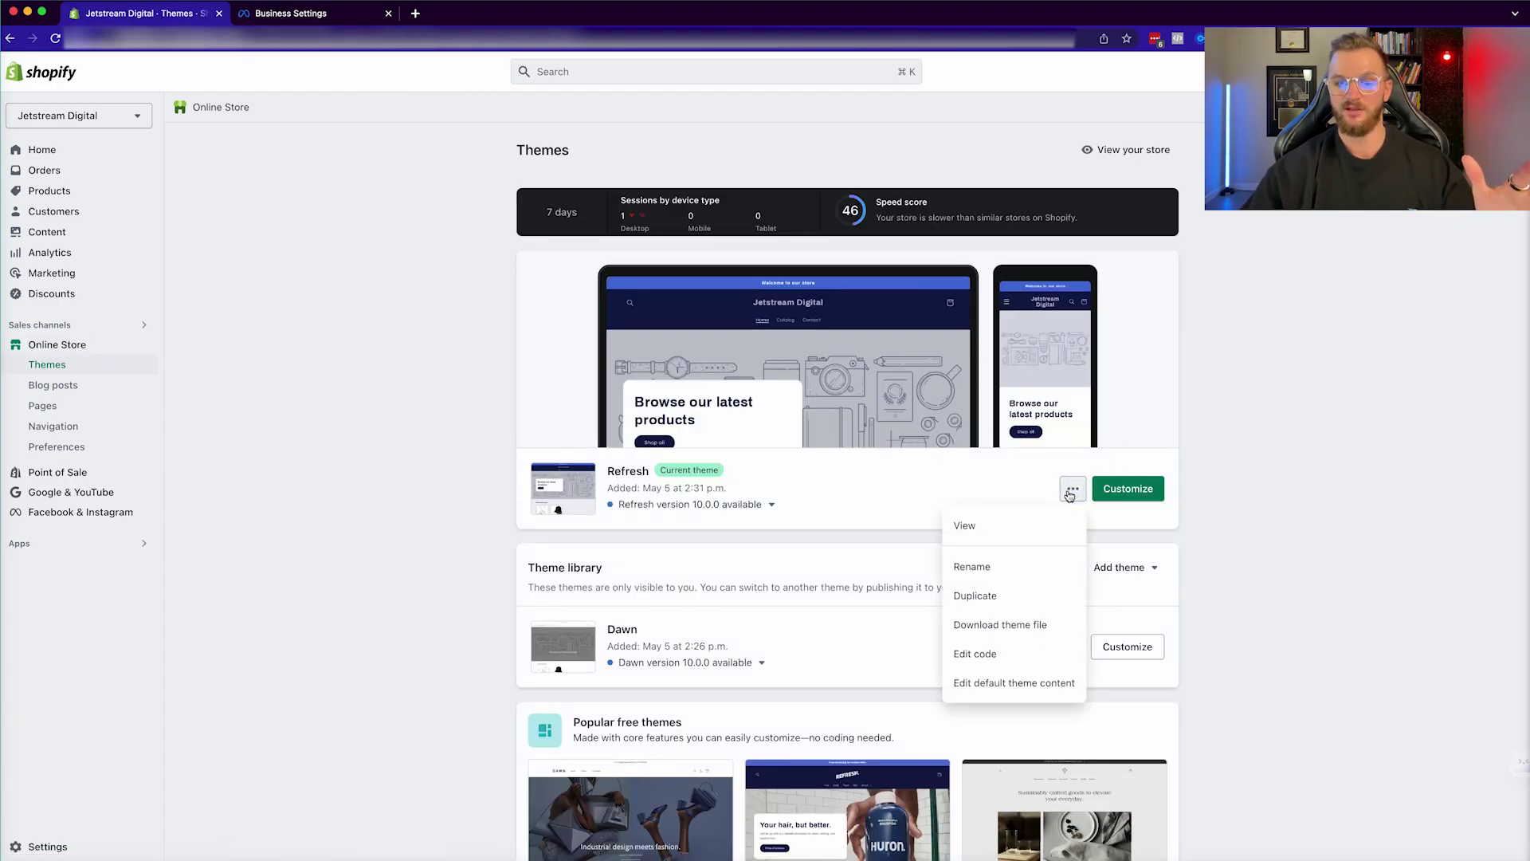
left_click(996, 653)
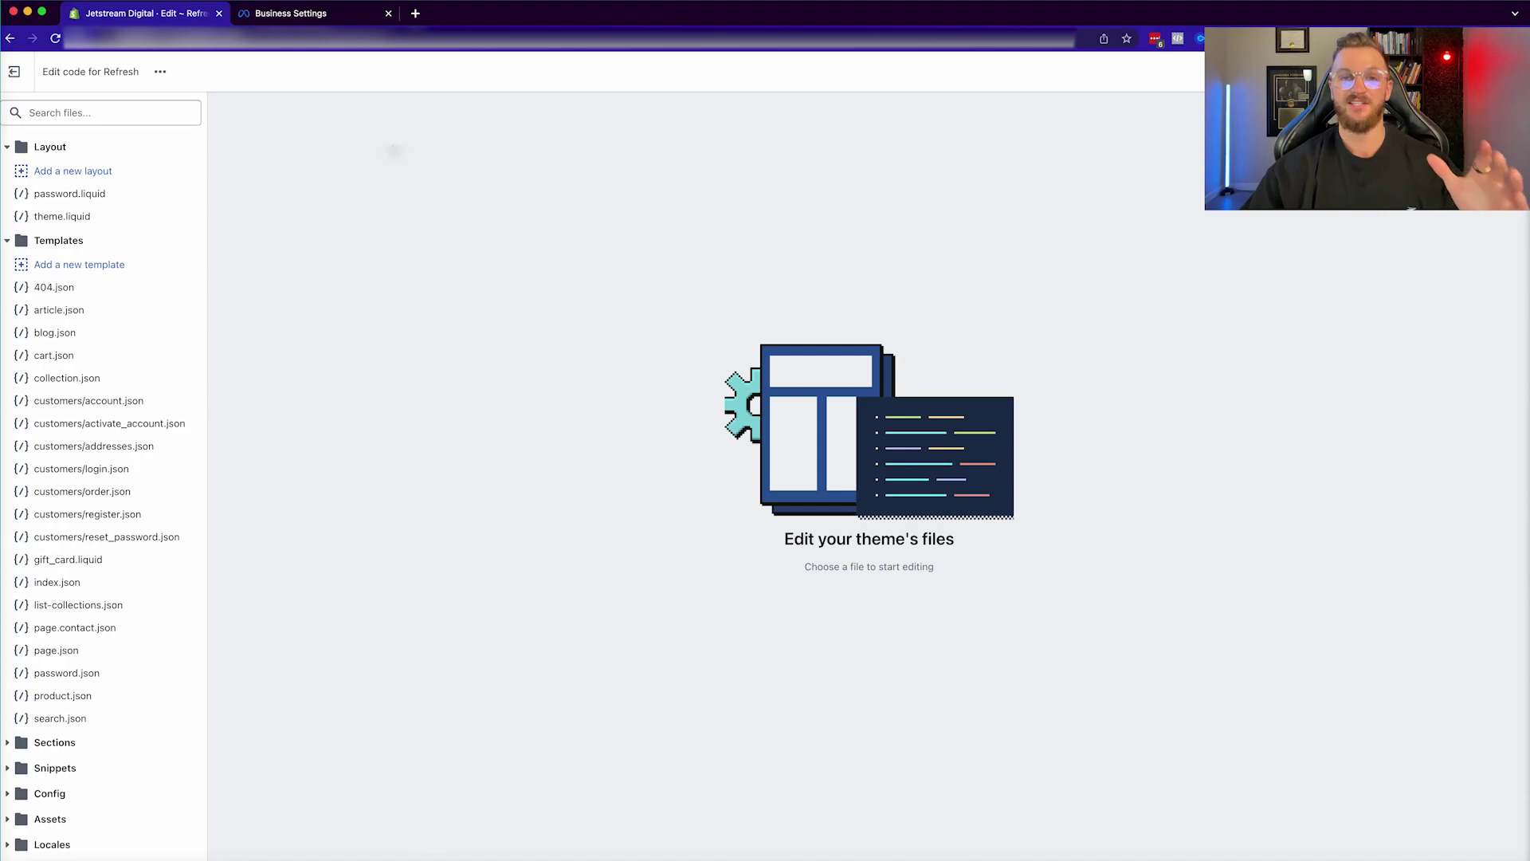
Open theme.liquid and paste the Facebook domain verification meta-tag on a new line directly below the opening head tag.
left_click(98, 217)
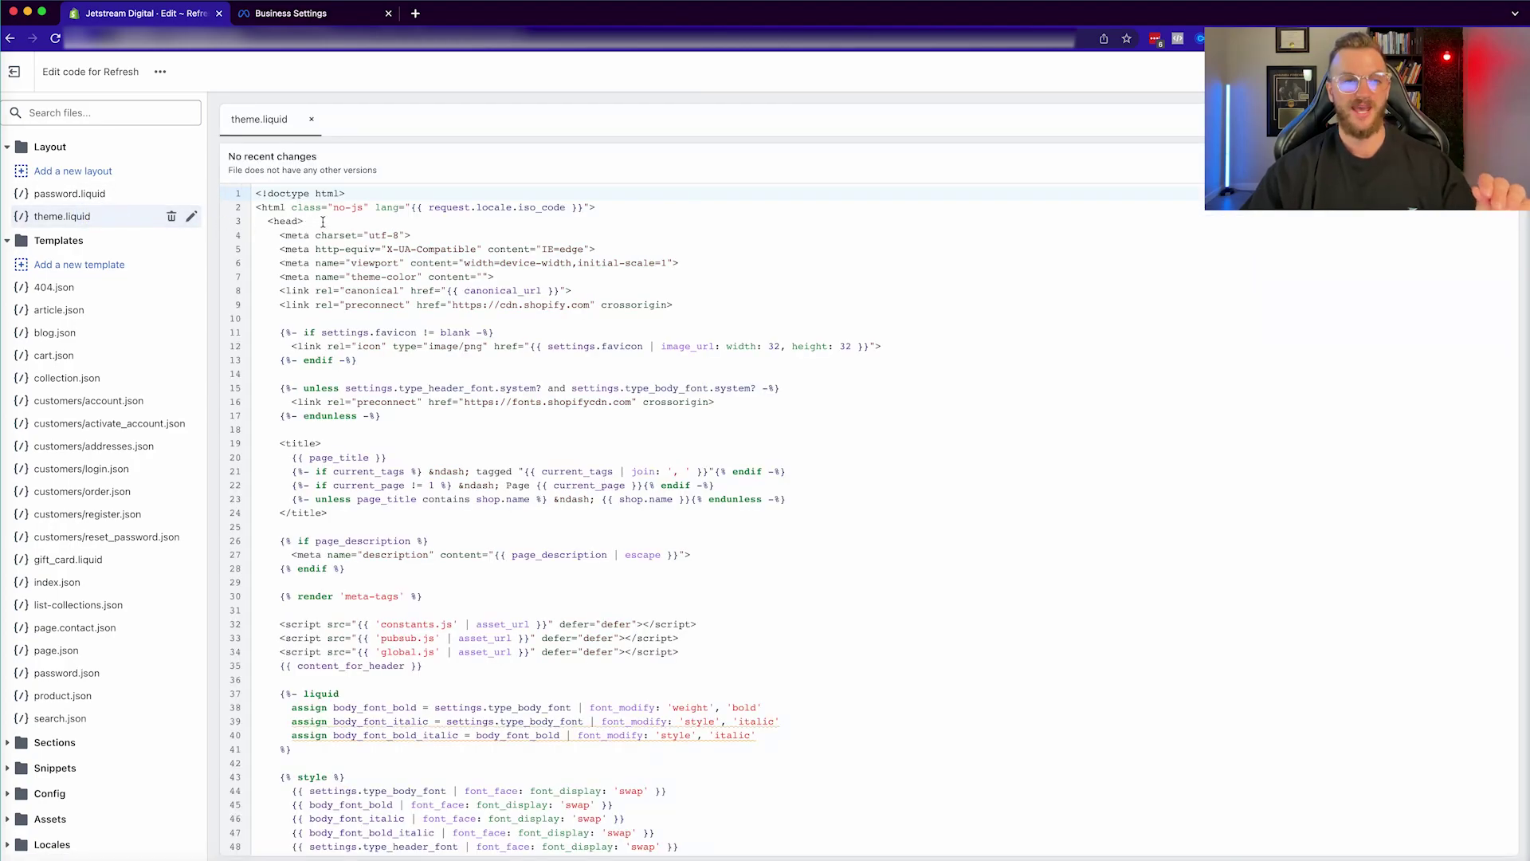
left_click(323, 222)
key("Return")
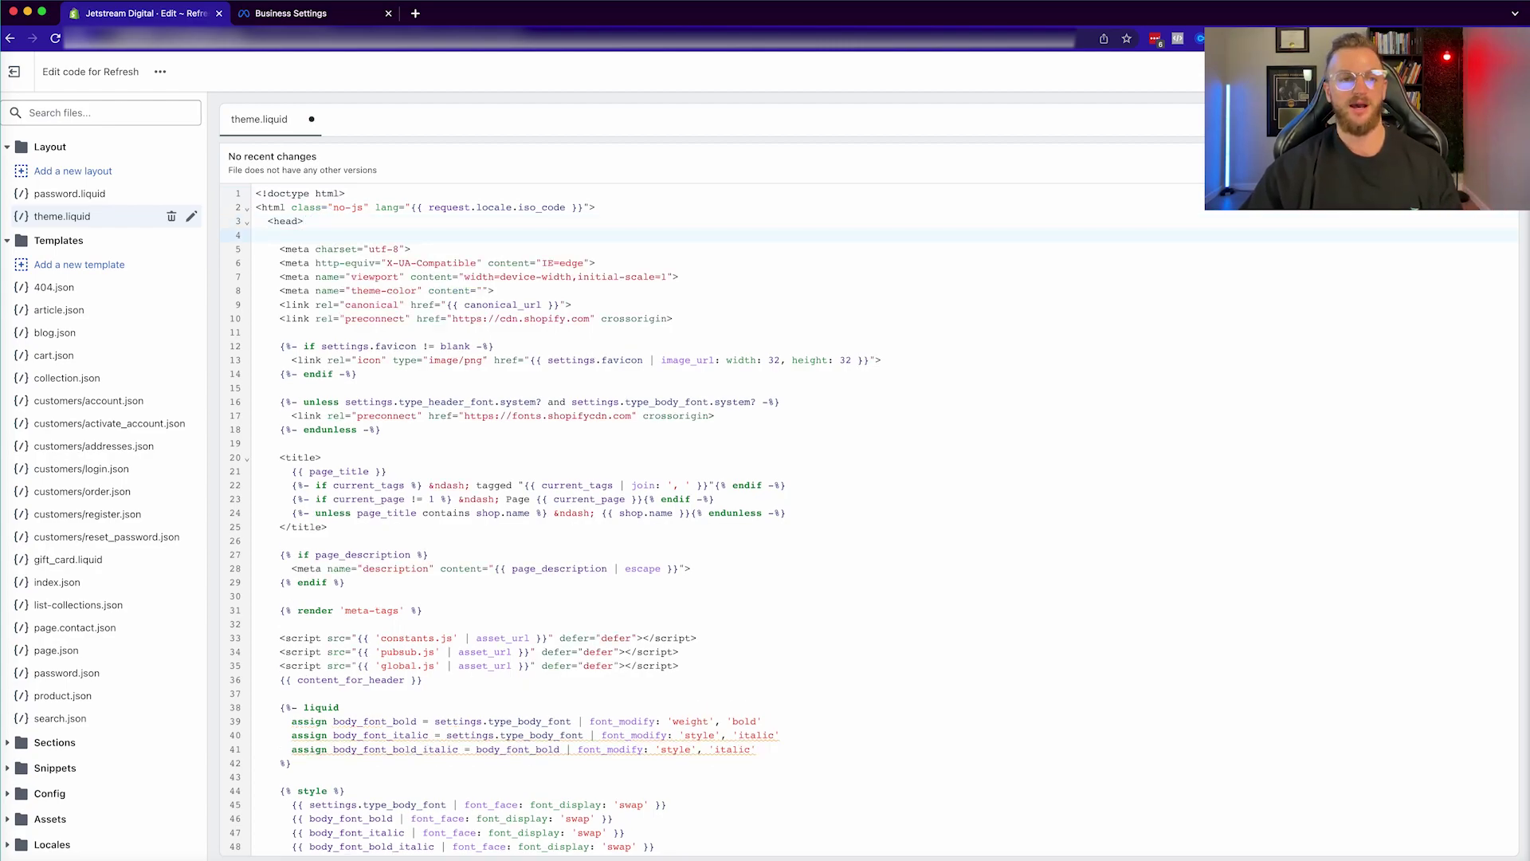
key("super+v")
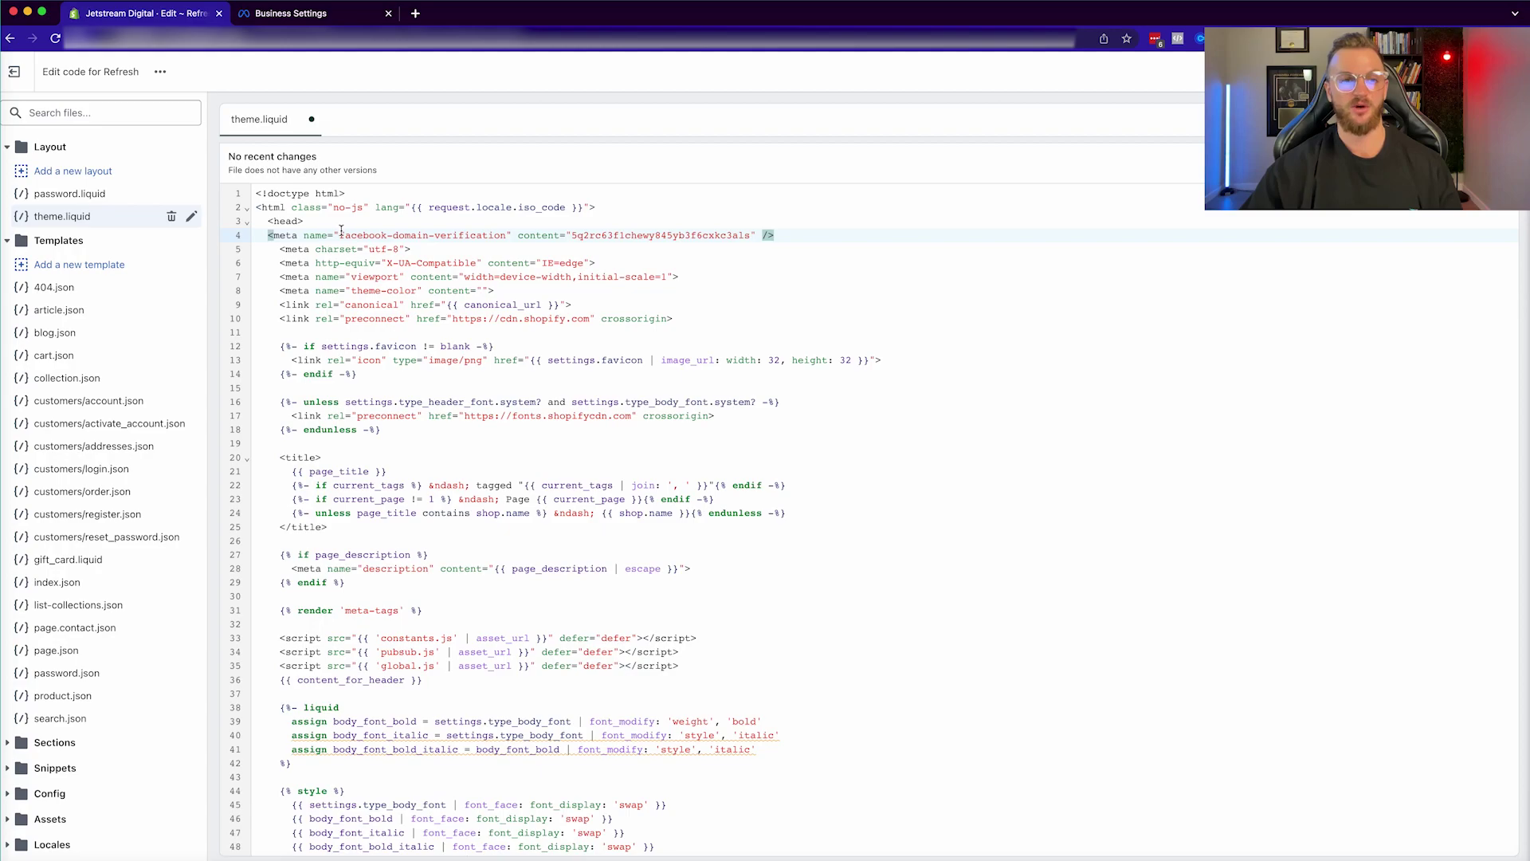
Save the theme.liquid changes, exit the code editor, and verify the db4454-2.myshopify.com domain in Meta Business Settings.
left_click(1484, 164)
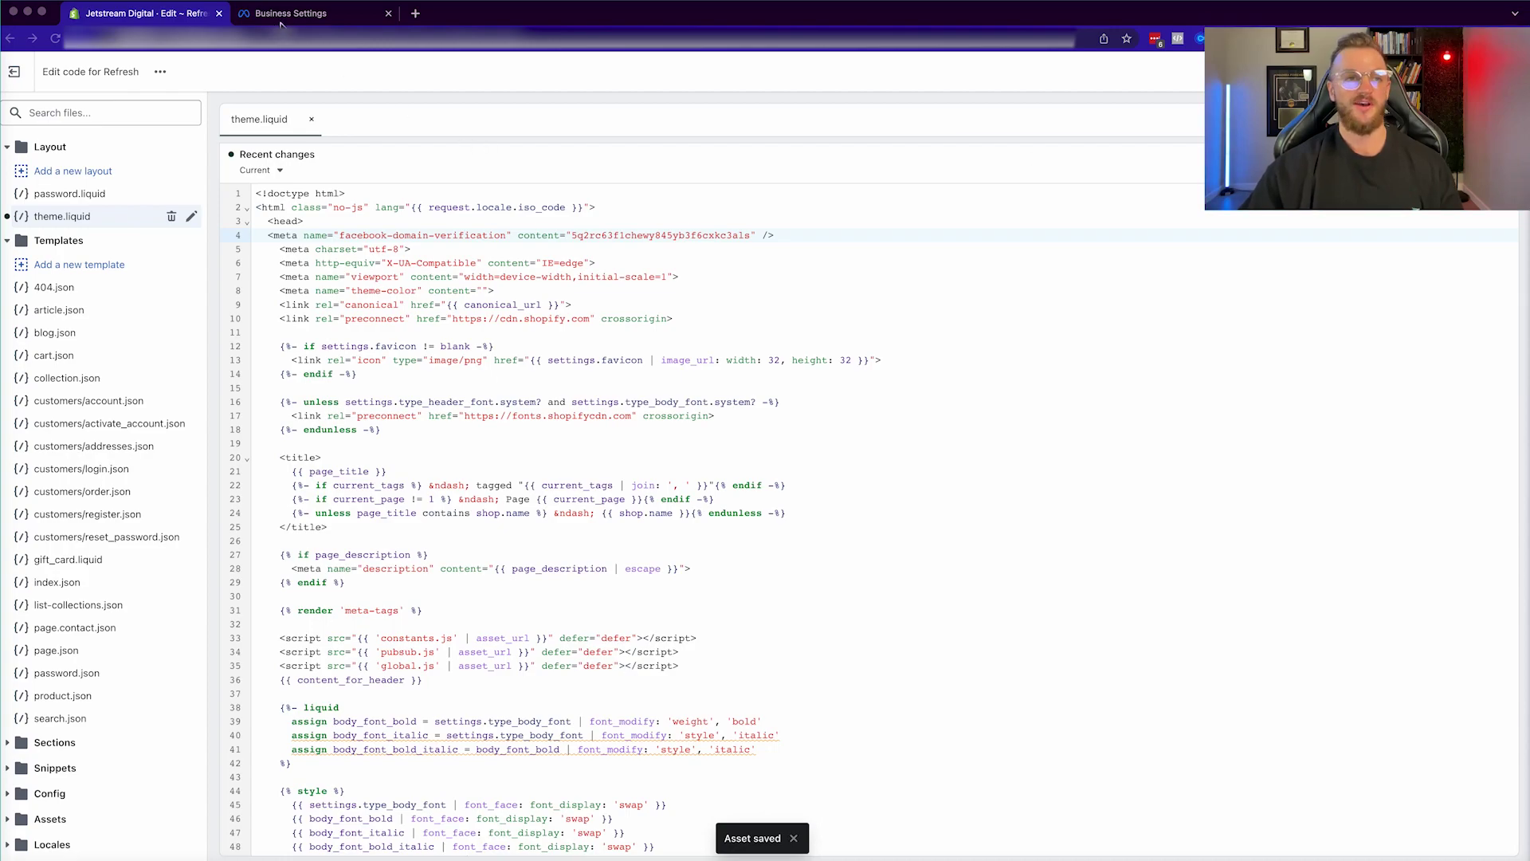
left_click(15, 72)
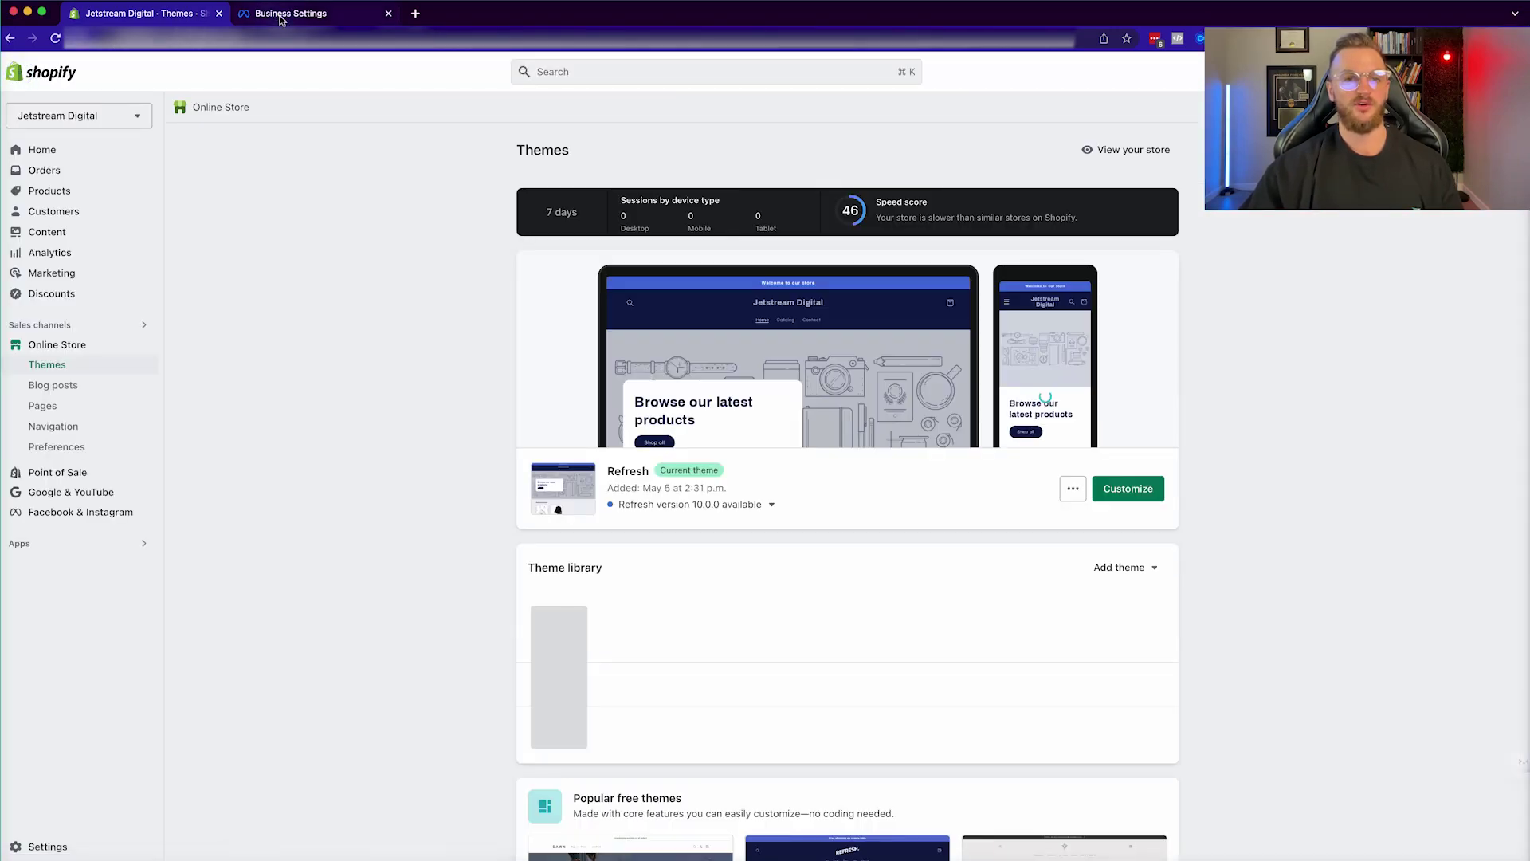
left_click(280, 14)
left_click(505, 468)
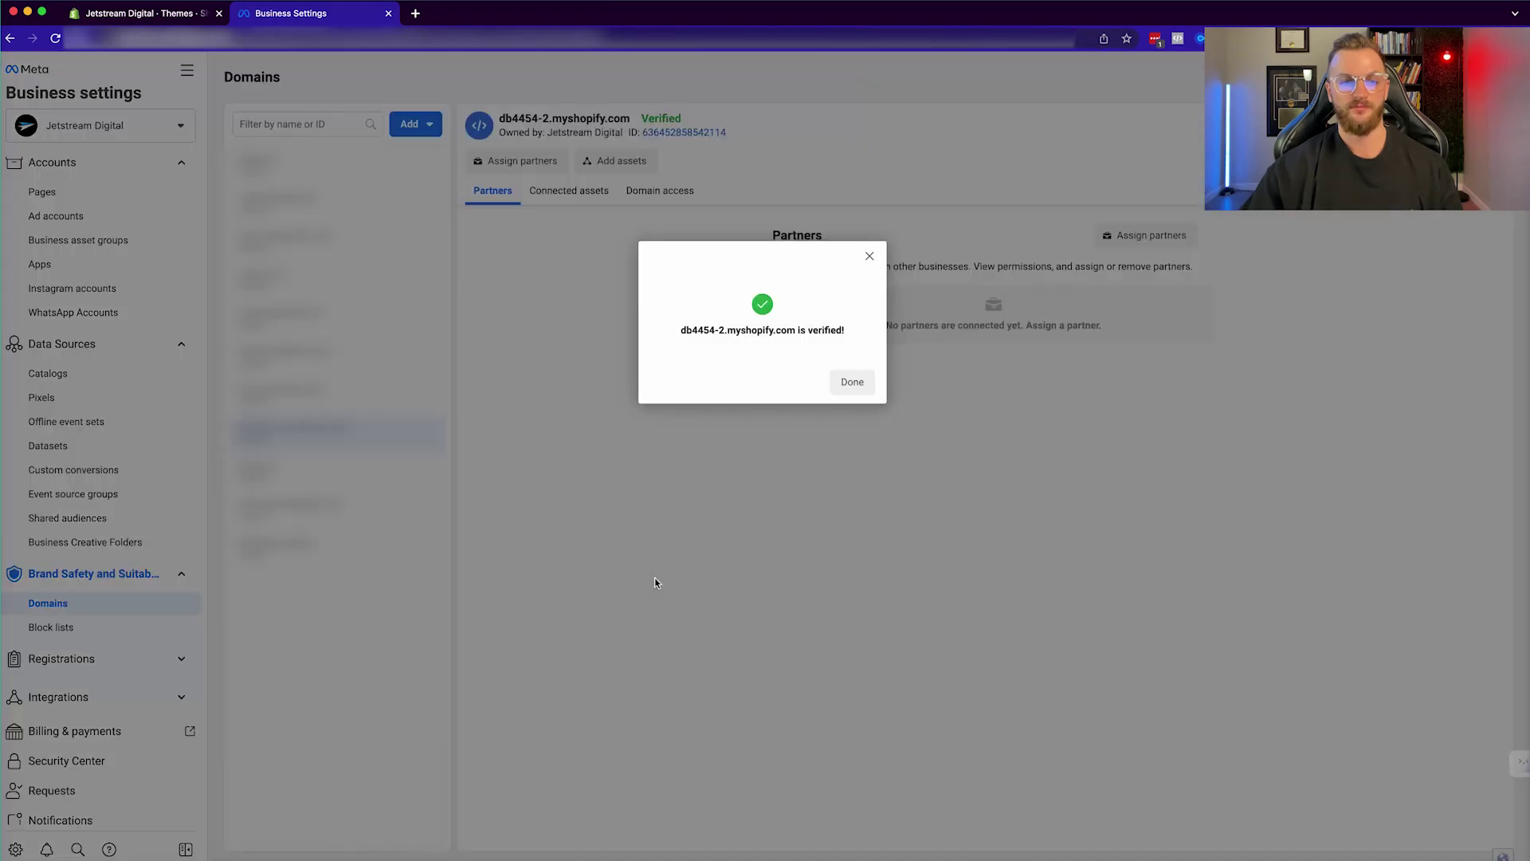
left_click(850, 384)
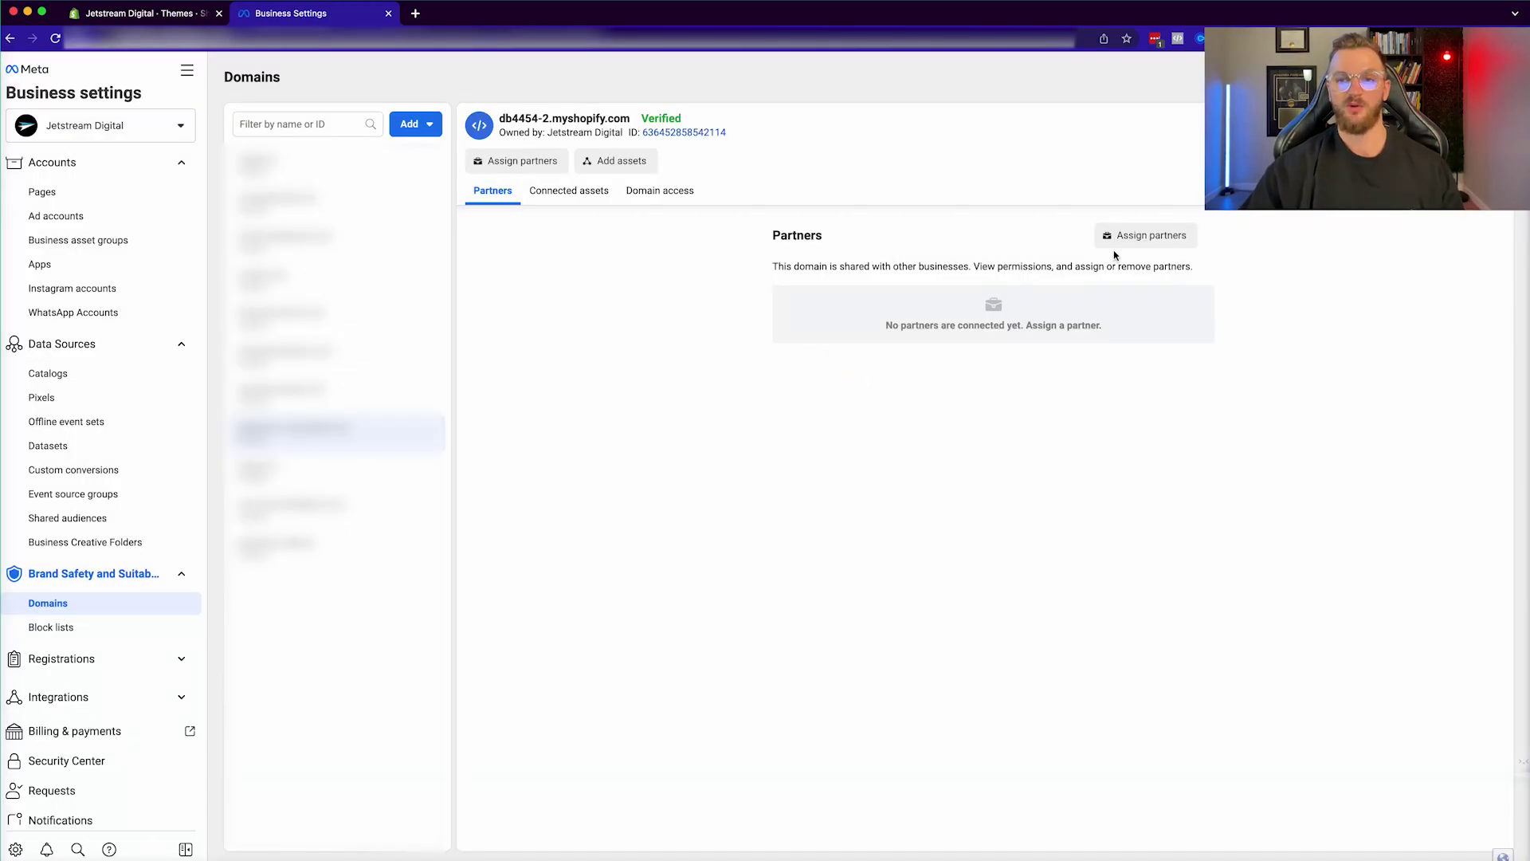
Connect the business's New Pages Experience page to the verified domain and open the domain's ad link editing options.
left_click(586, 193)
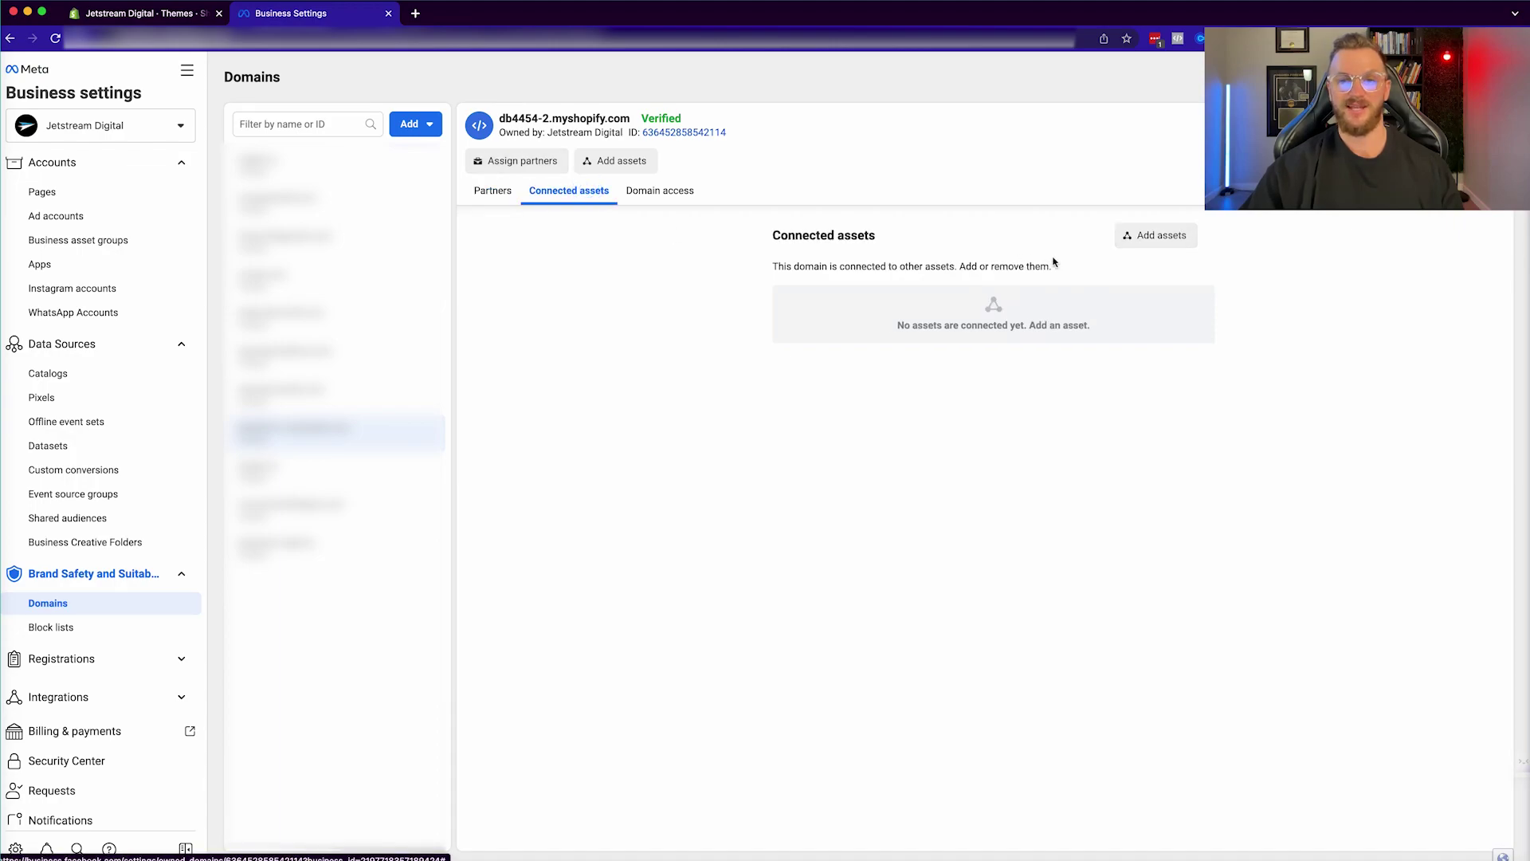
left_click(1145, 234)
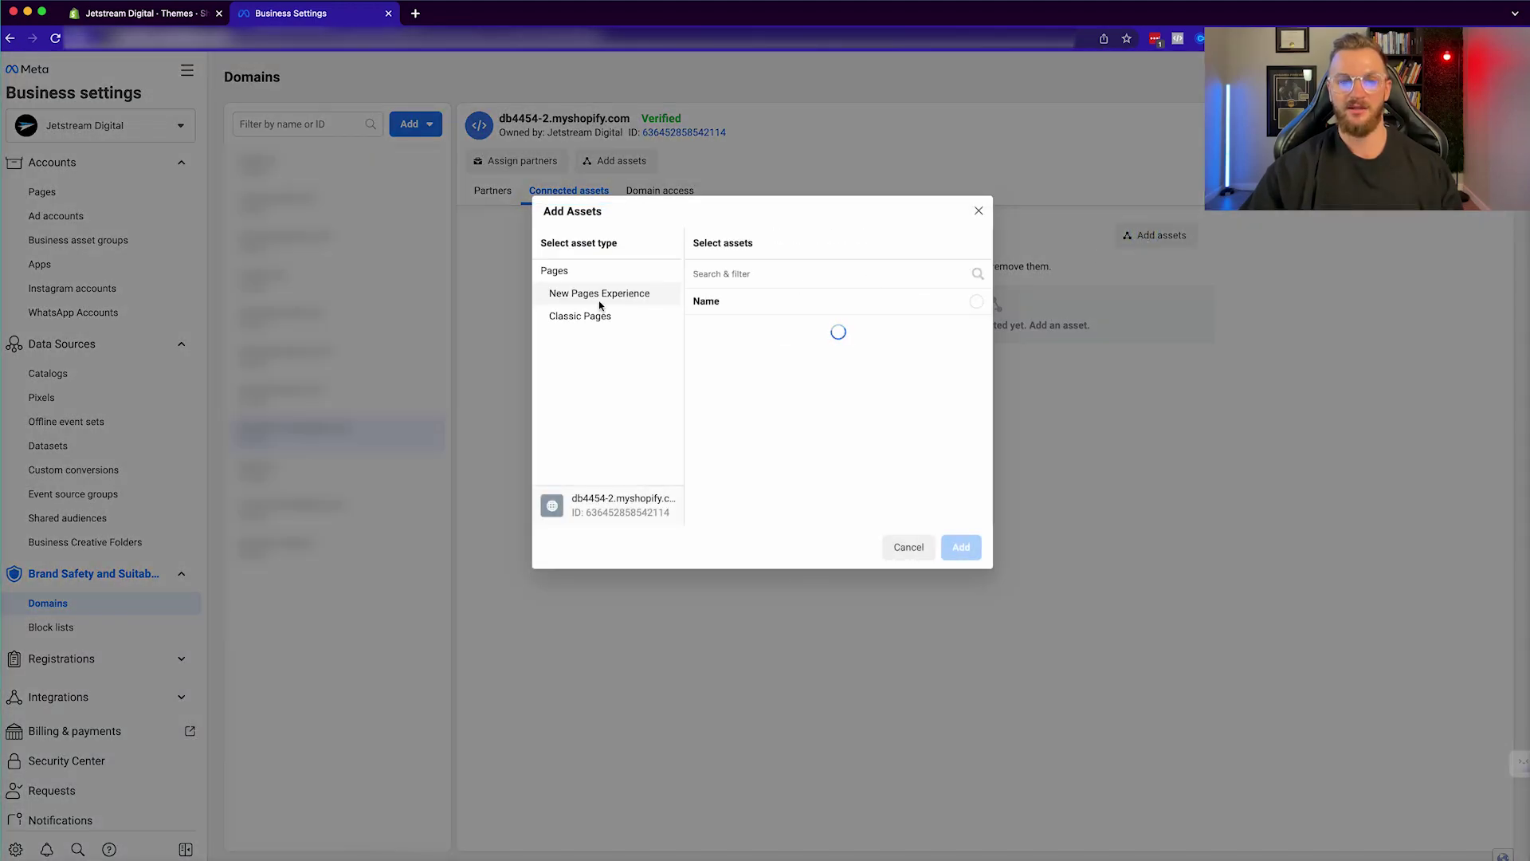
left_click(615, 318)
left_click_drag(651, 297, 630, 303)
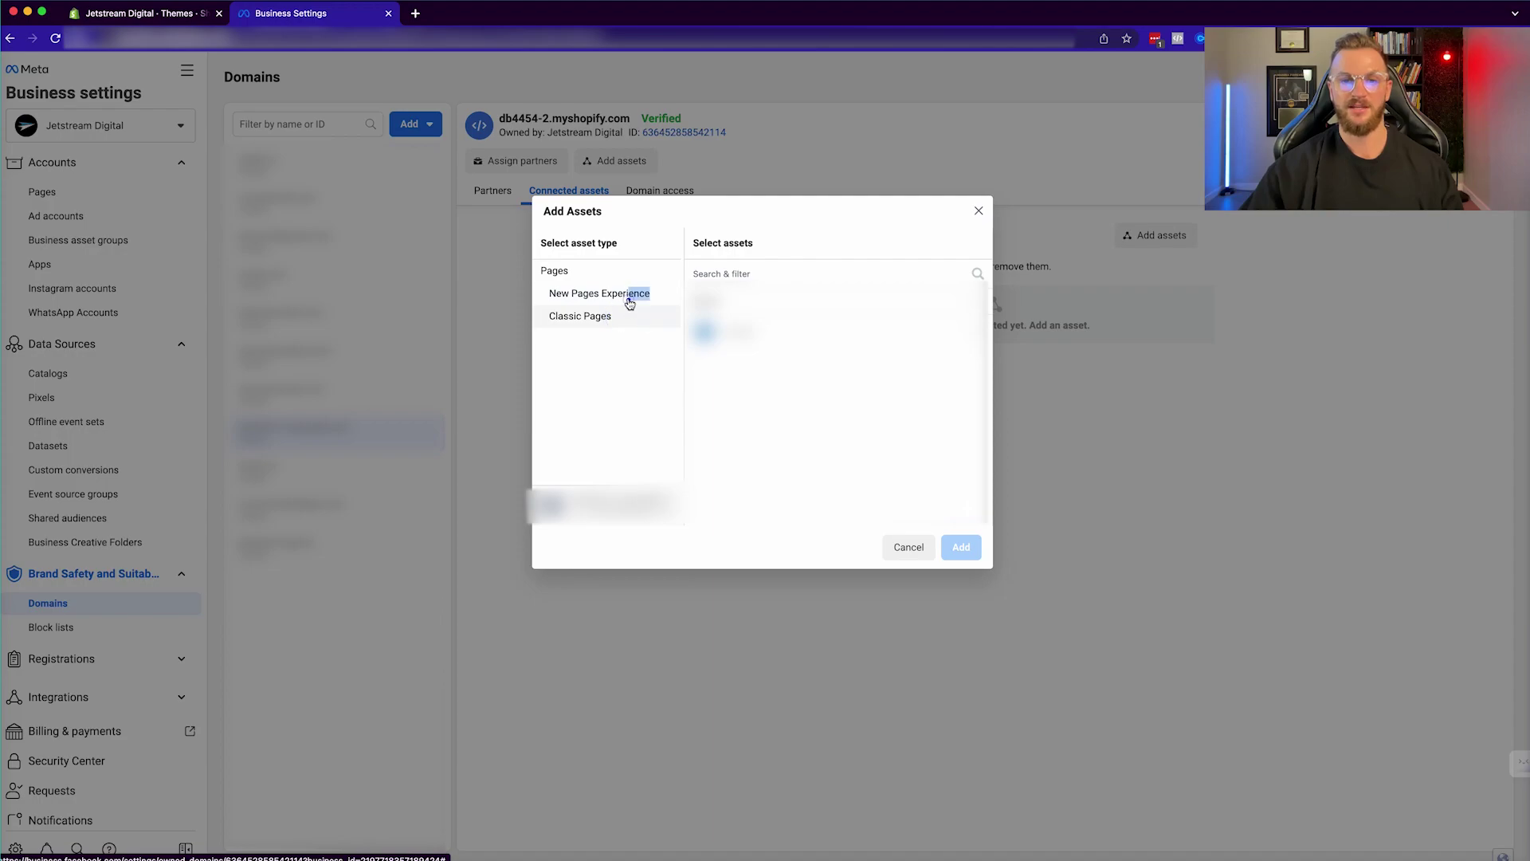
left_click(636, 293)
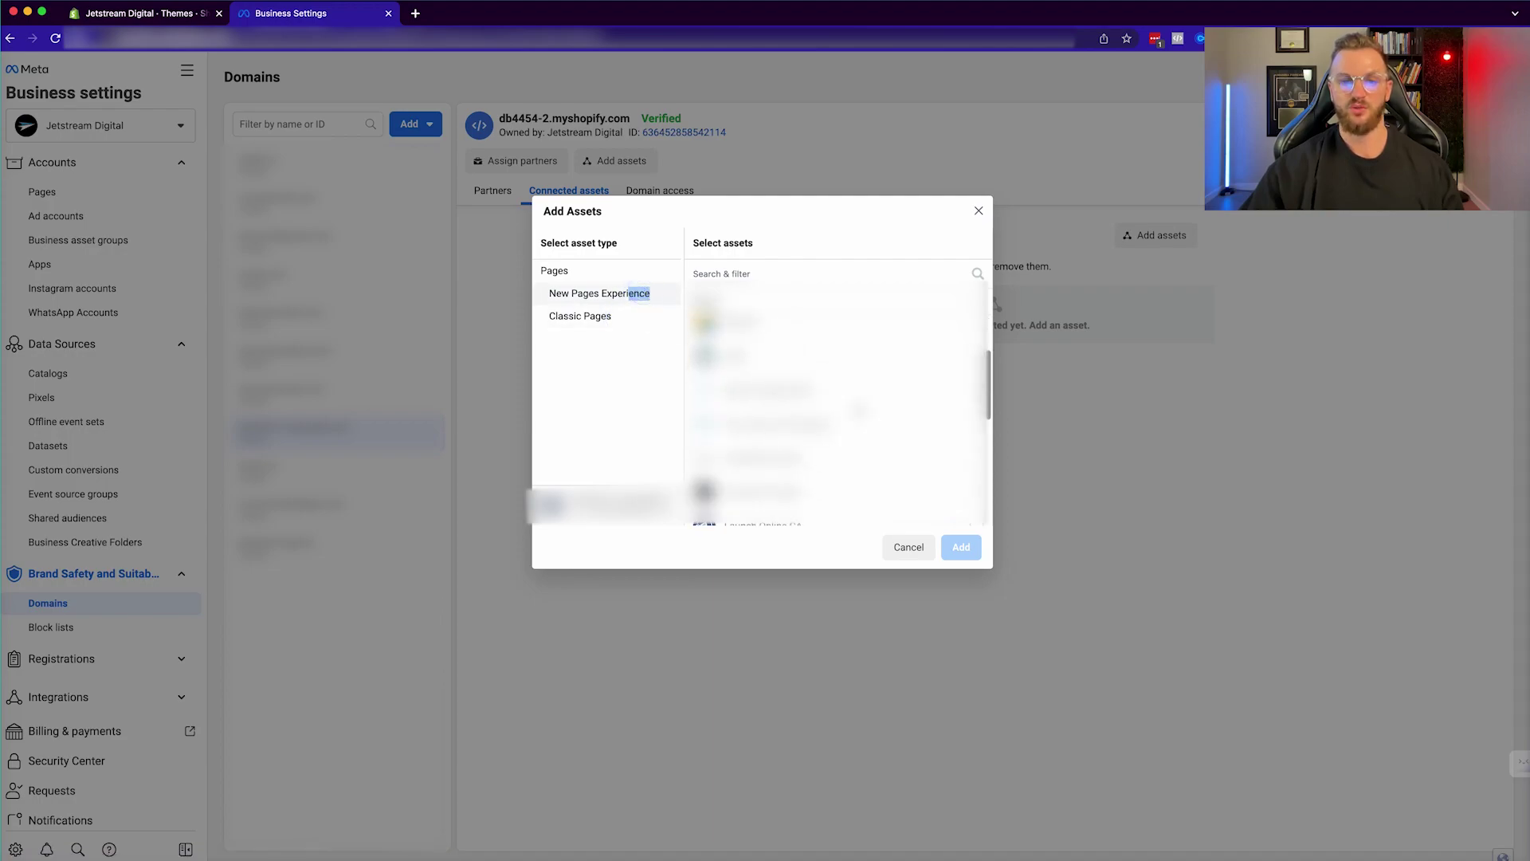
left_click(900, 458)
scroll(900, 458, "down", 3)
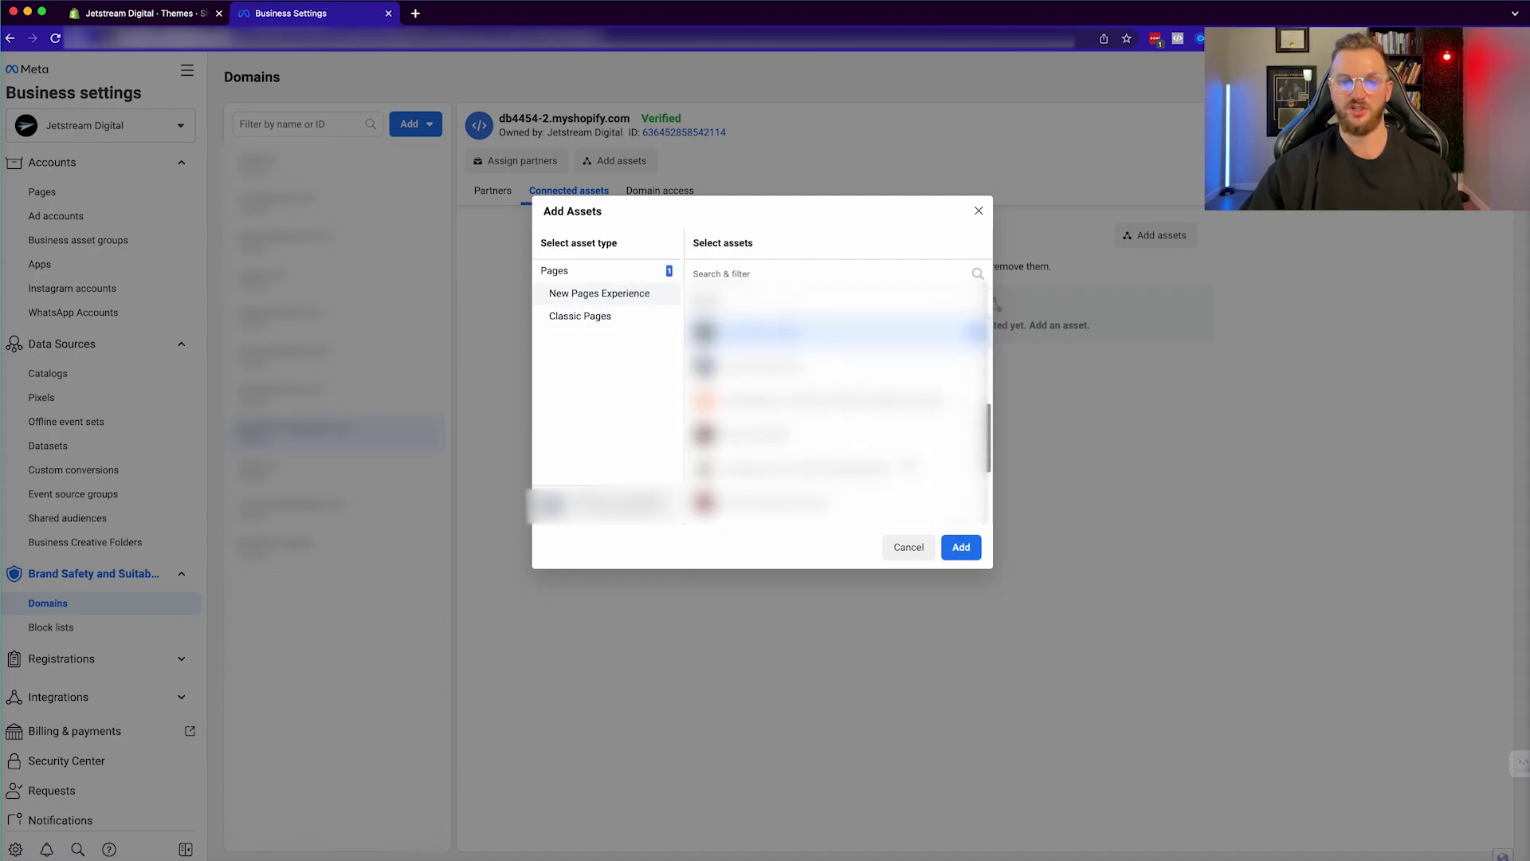
left_click(961, 547)
left_click(877, 375)
left_click(649, 196)
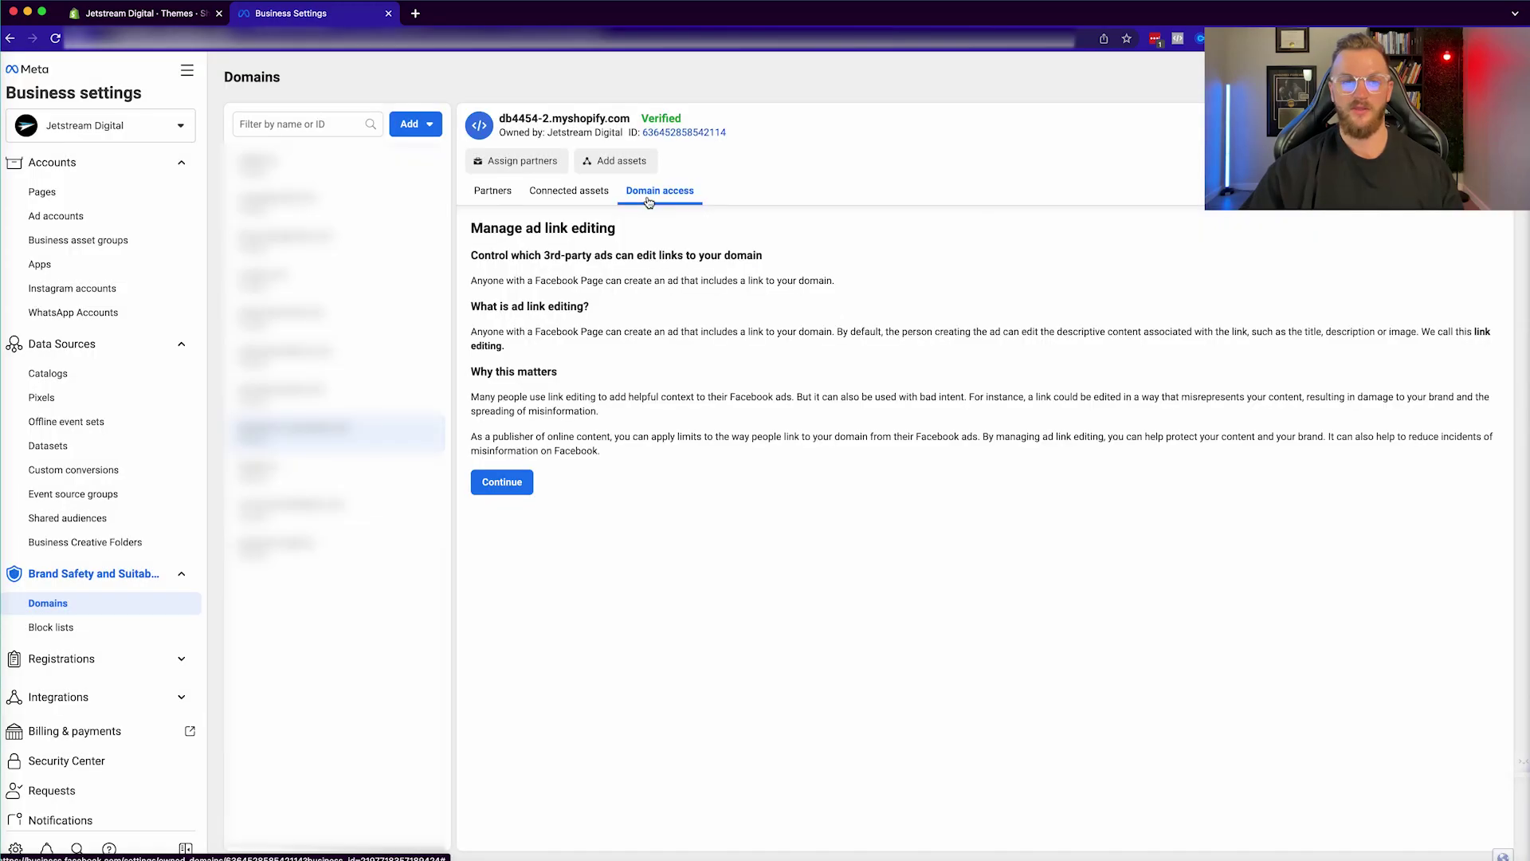
left_click(523, 487)
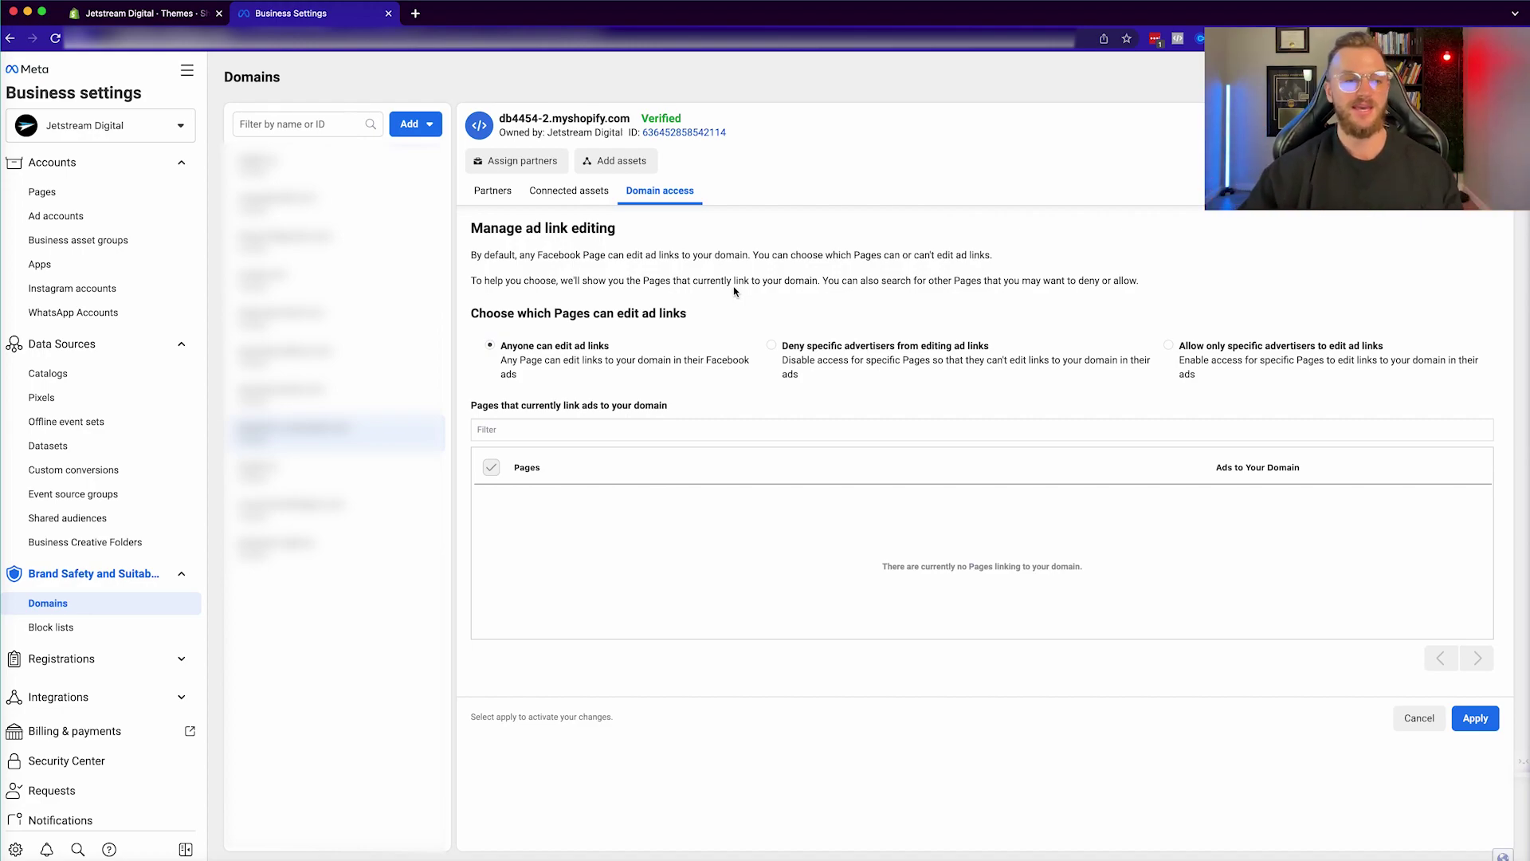
Assign a person to Jetstream Digital's Test Pixel with View Pixels access.
left_click(41, 397)
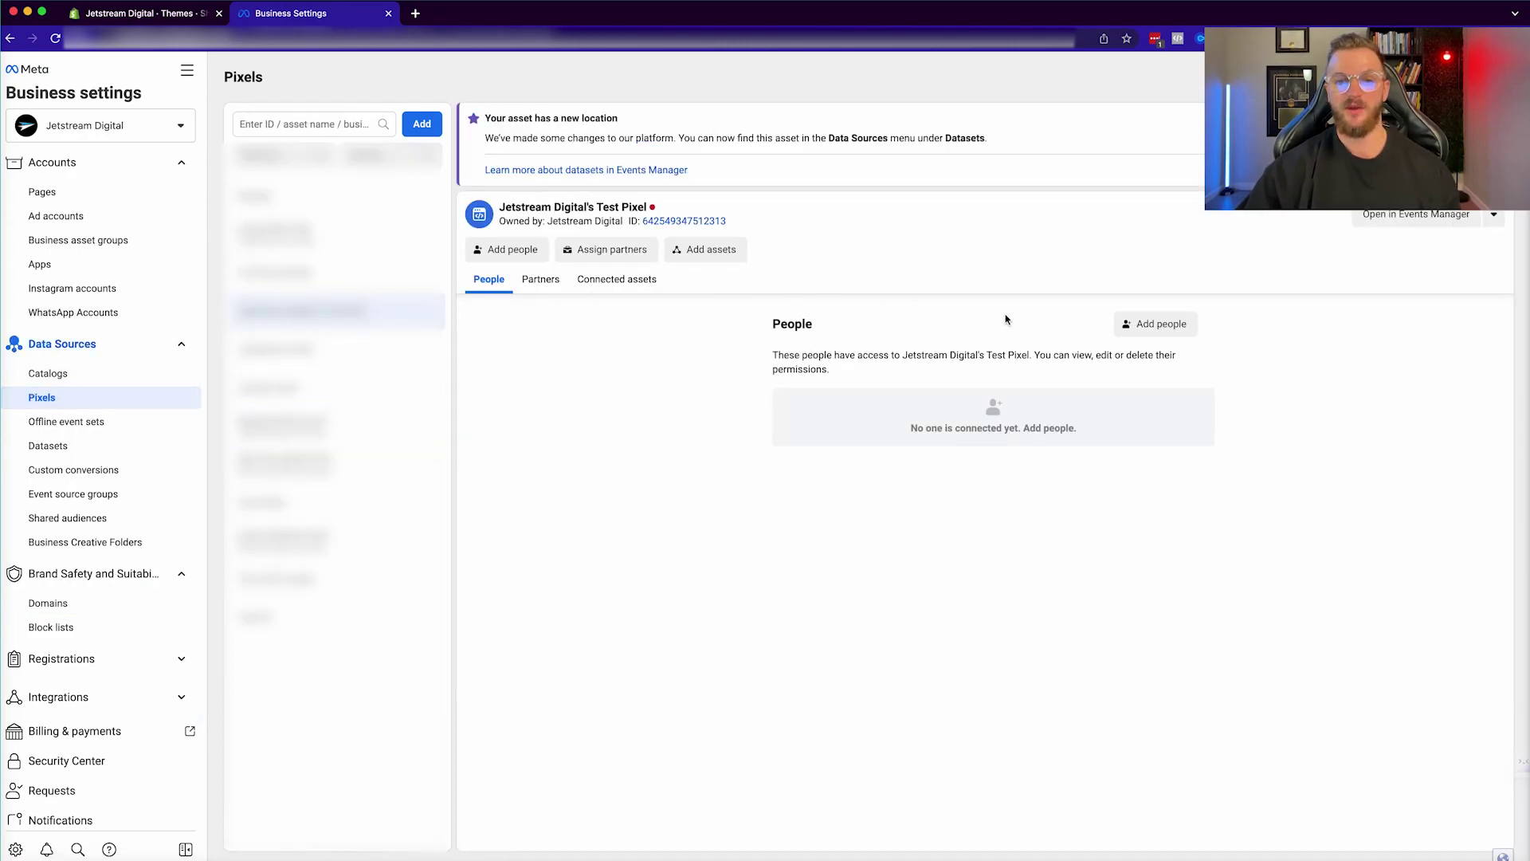
left_click(1159, 324)
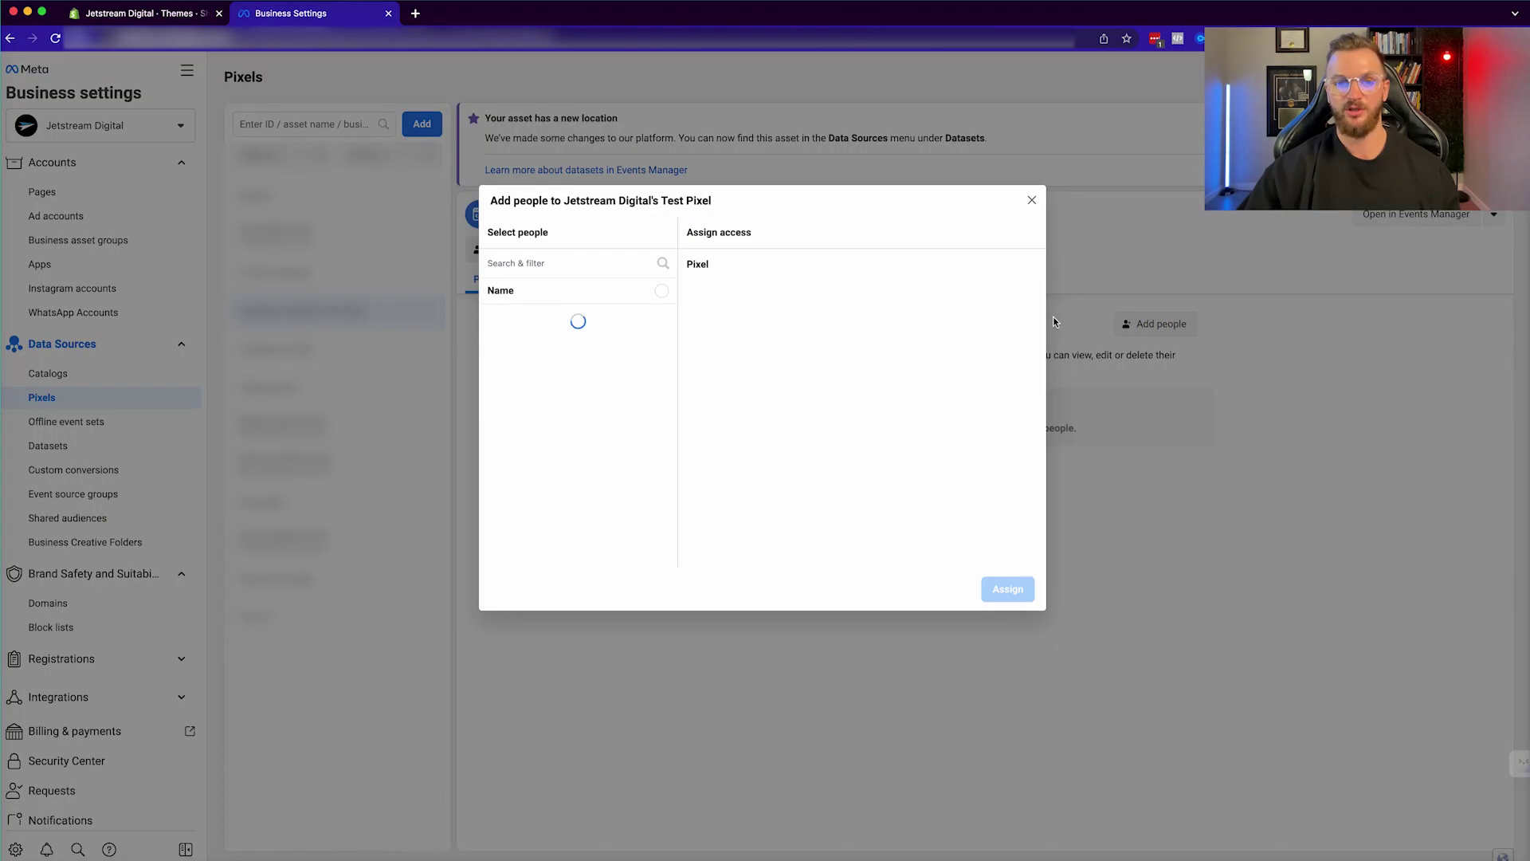
left_click(670, 353)
left_click(700, 303)
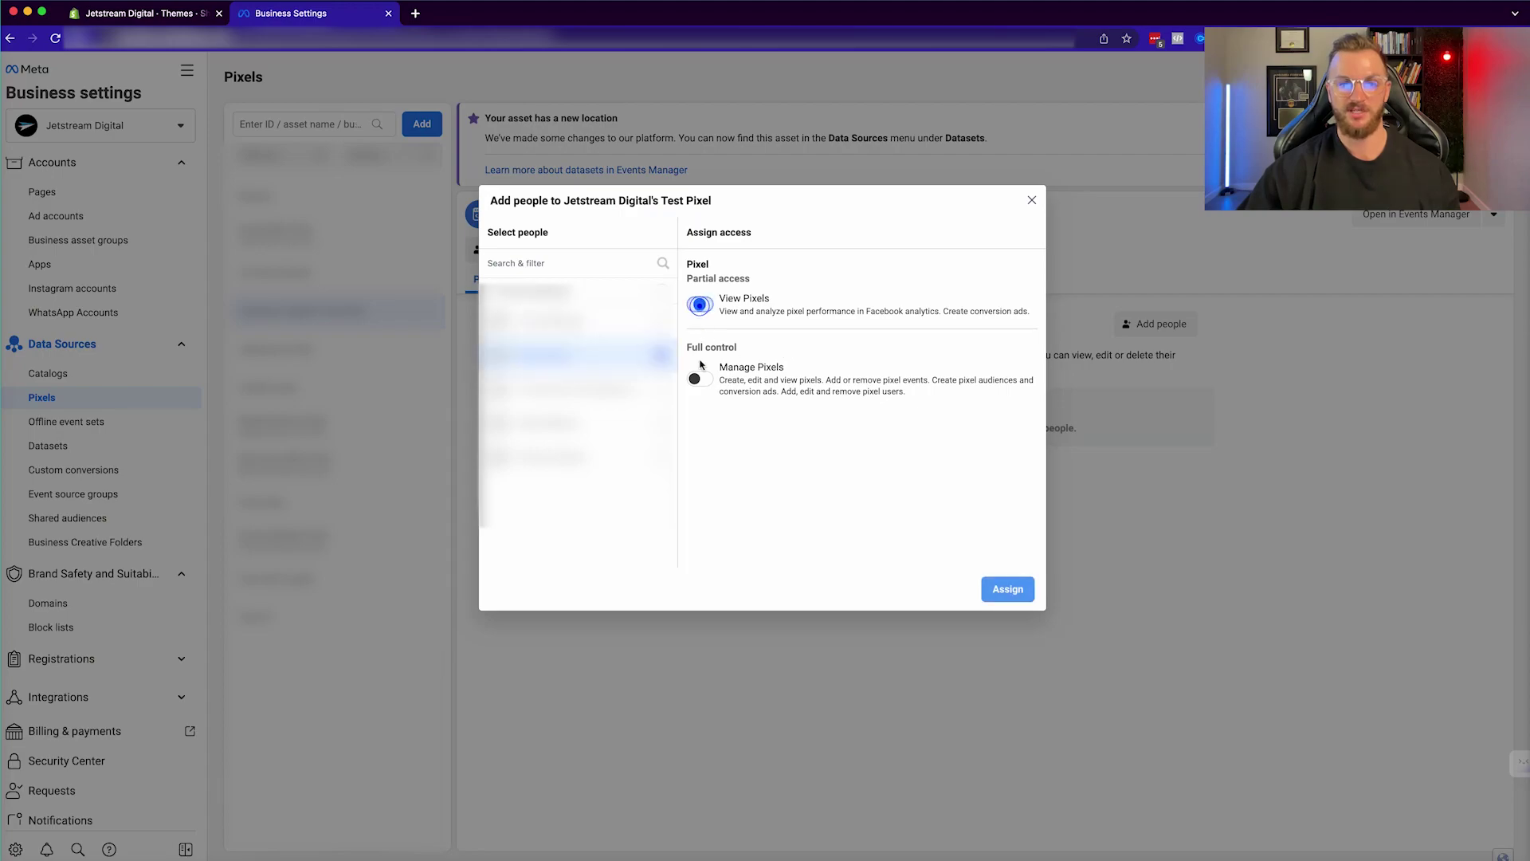
left_click(1008, 589)
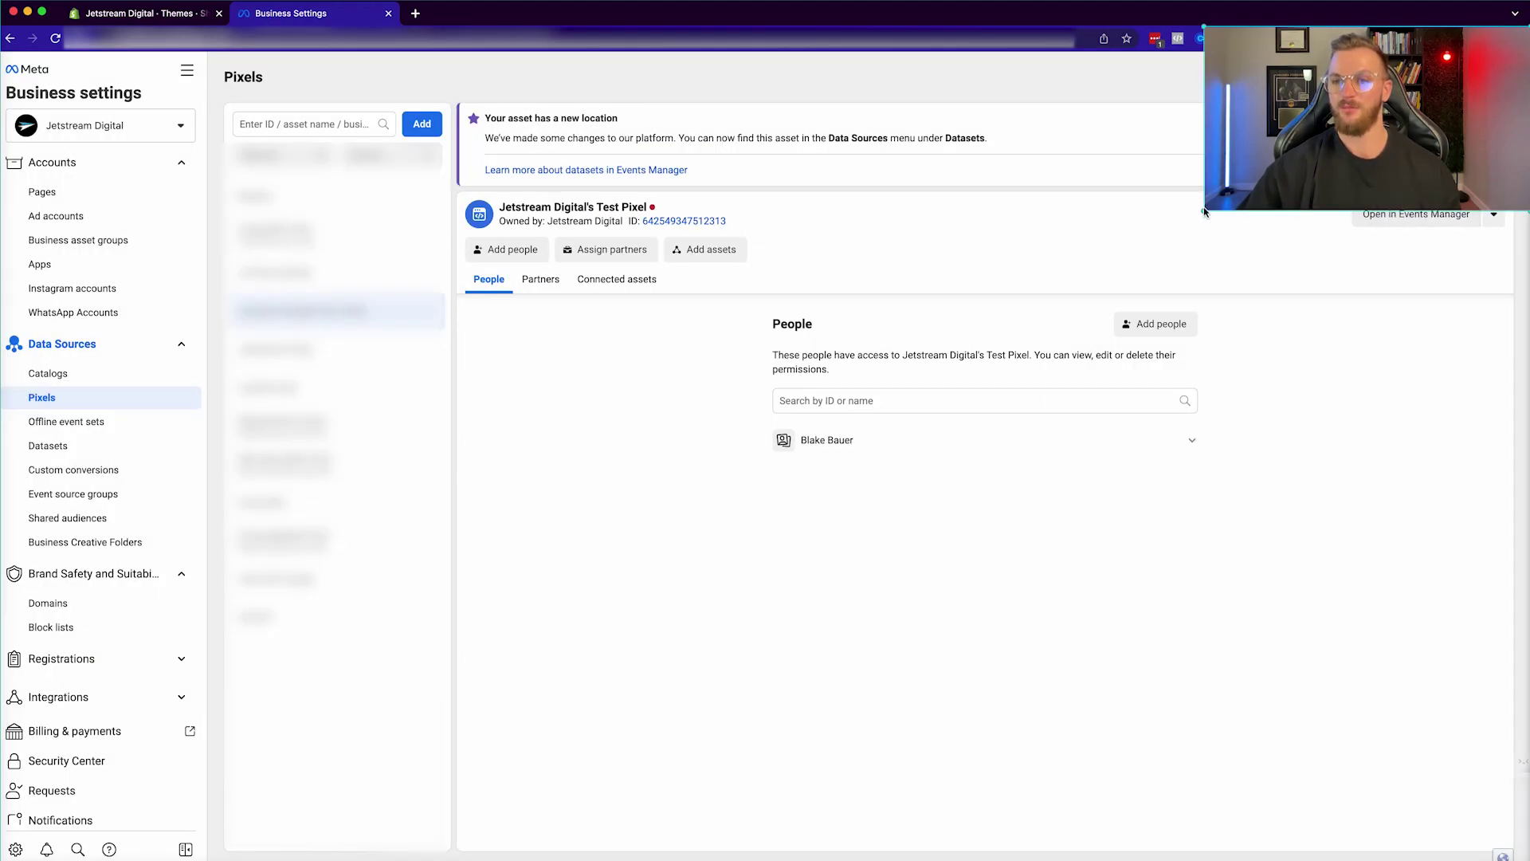
left_click(1216, 189)
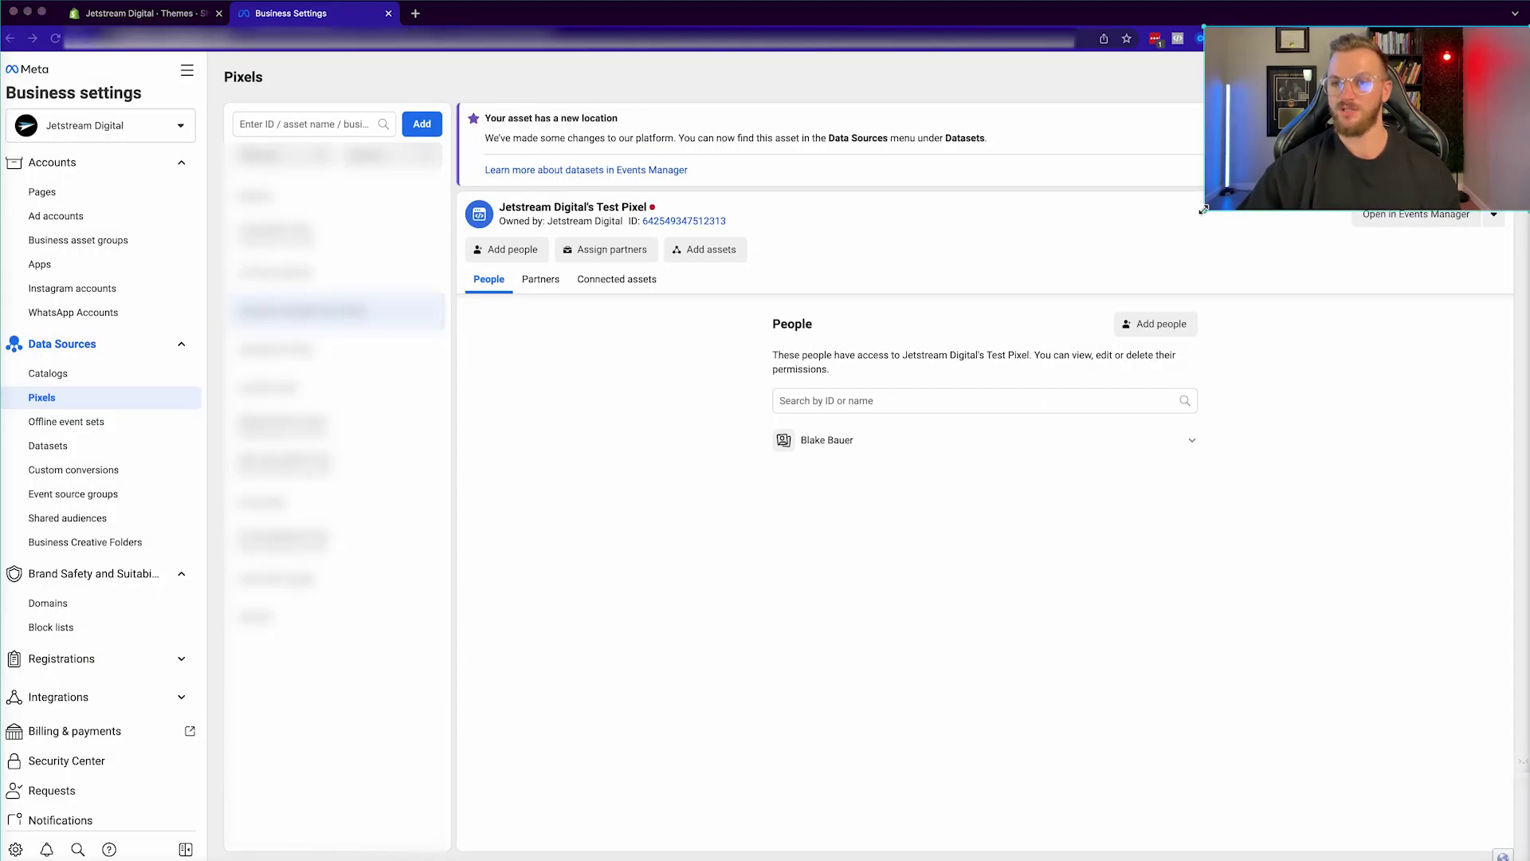
left_click(1400, 215)
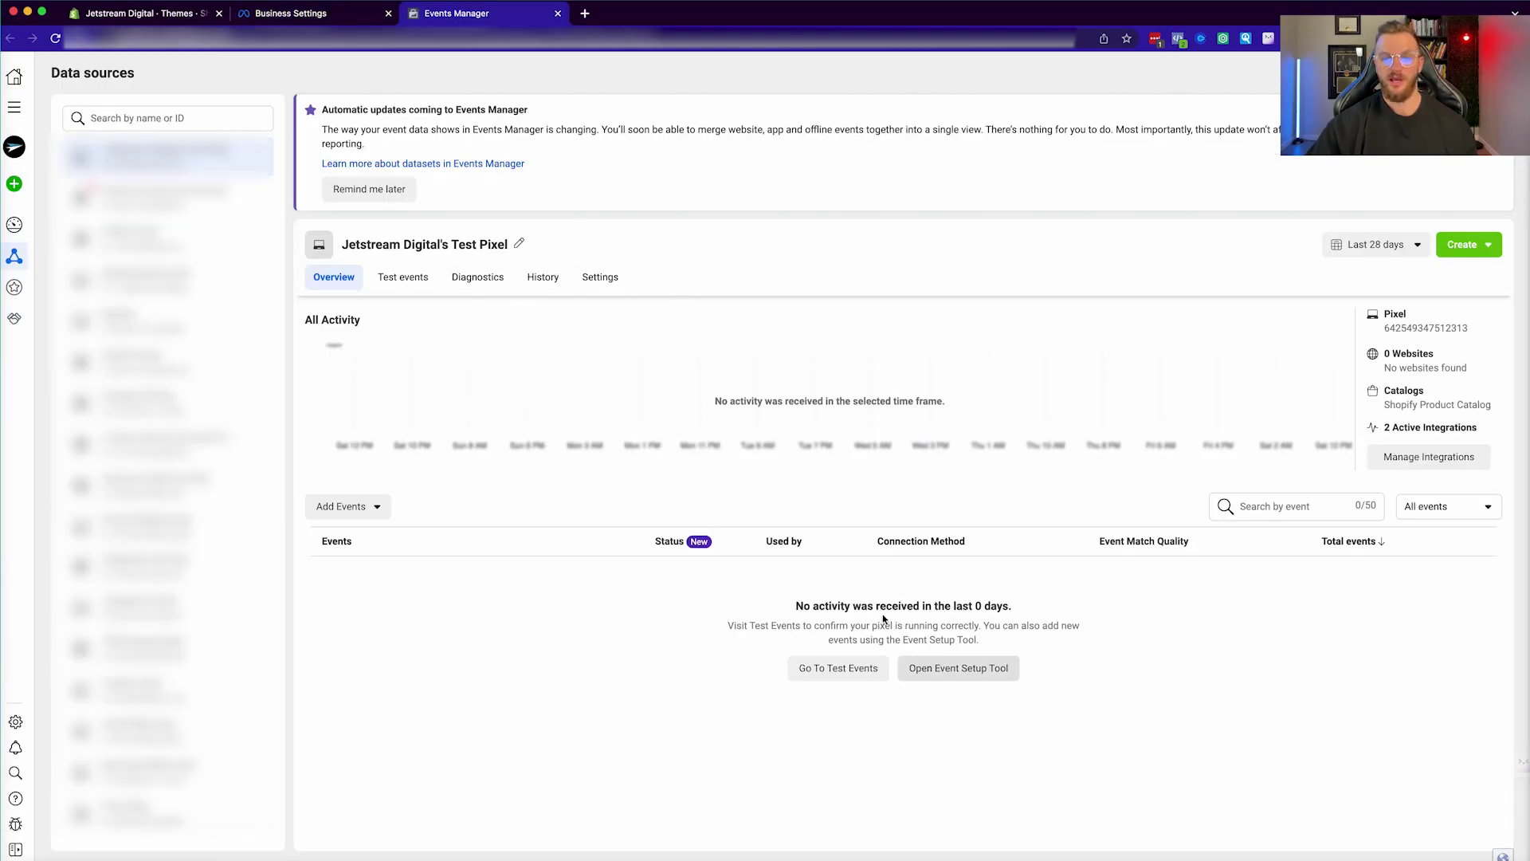
left_click(958, 668)
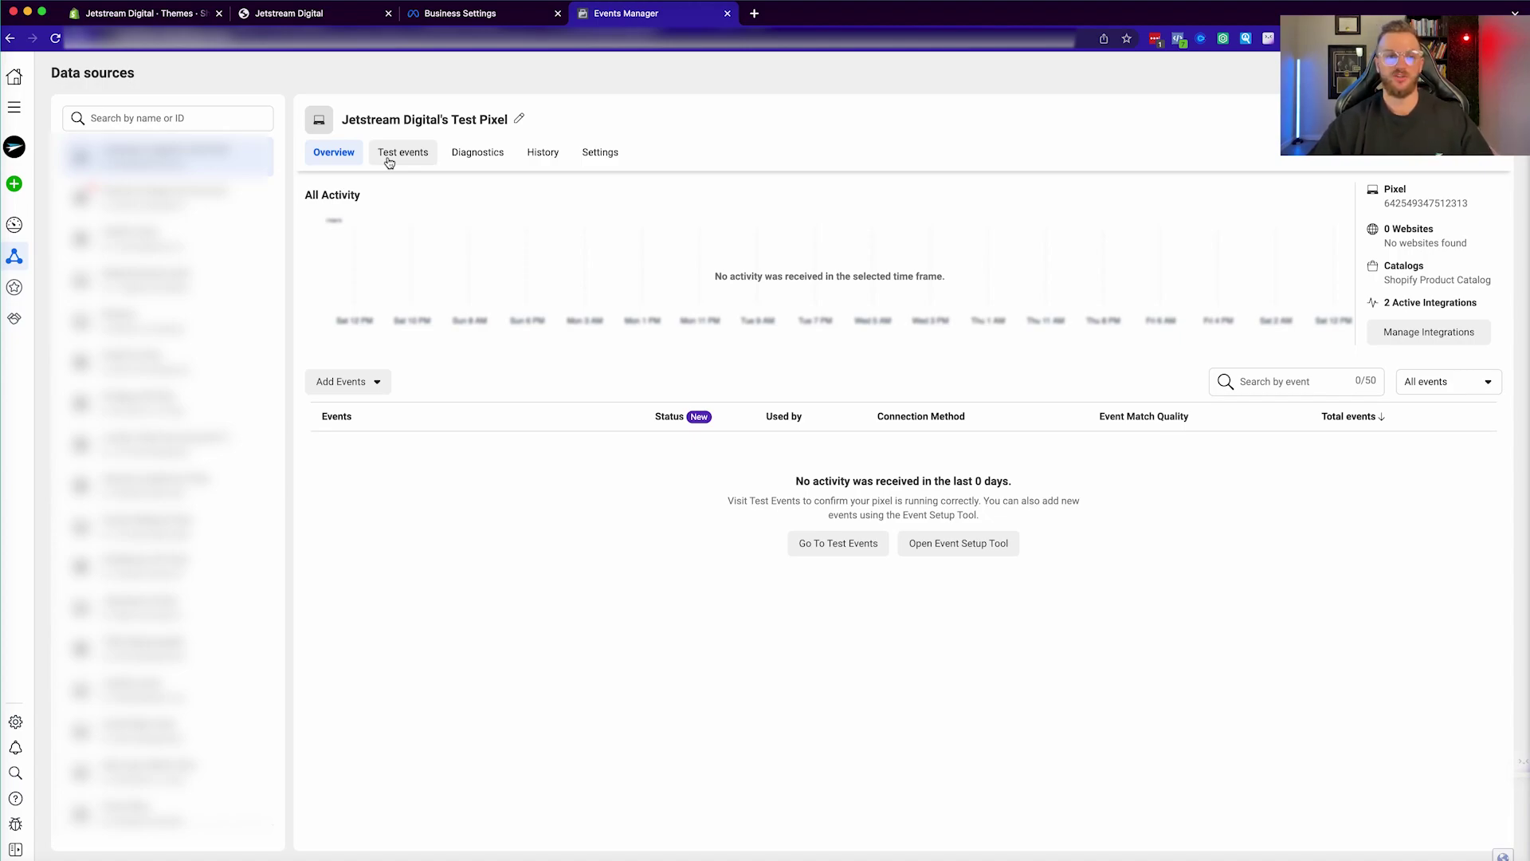
left_click(389, 160)
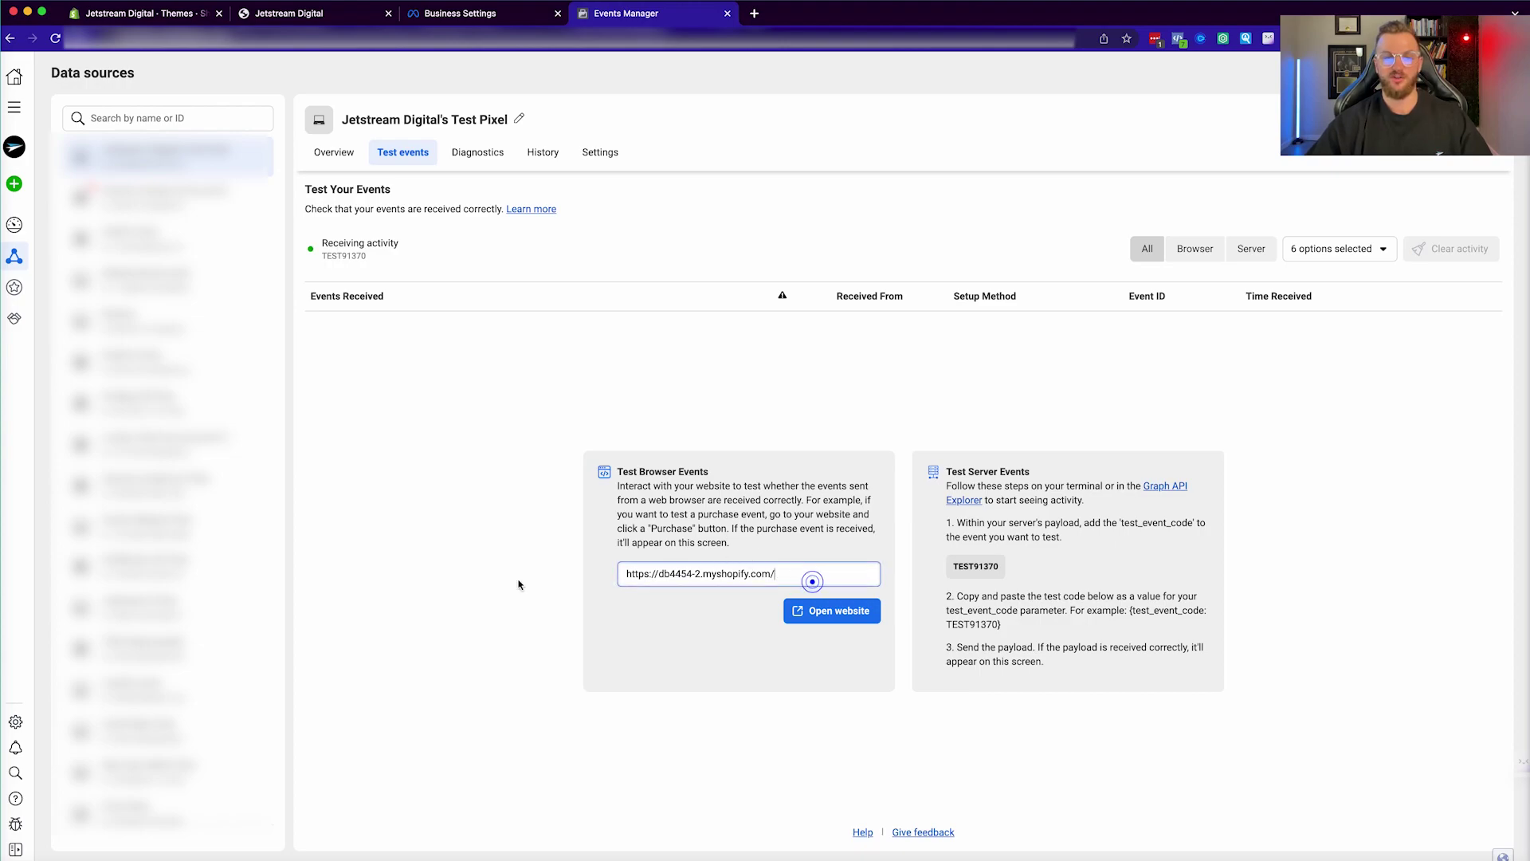
left_click(848, 610)
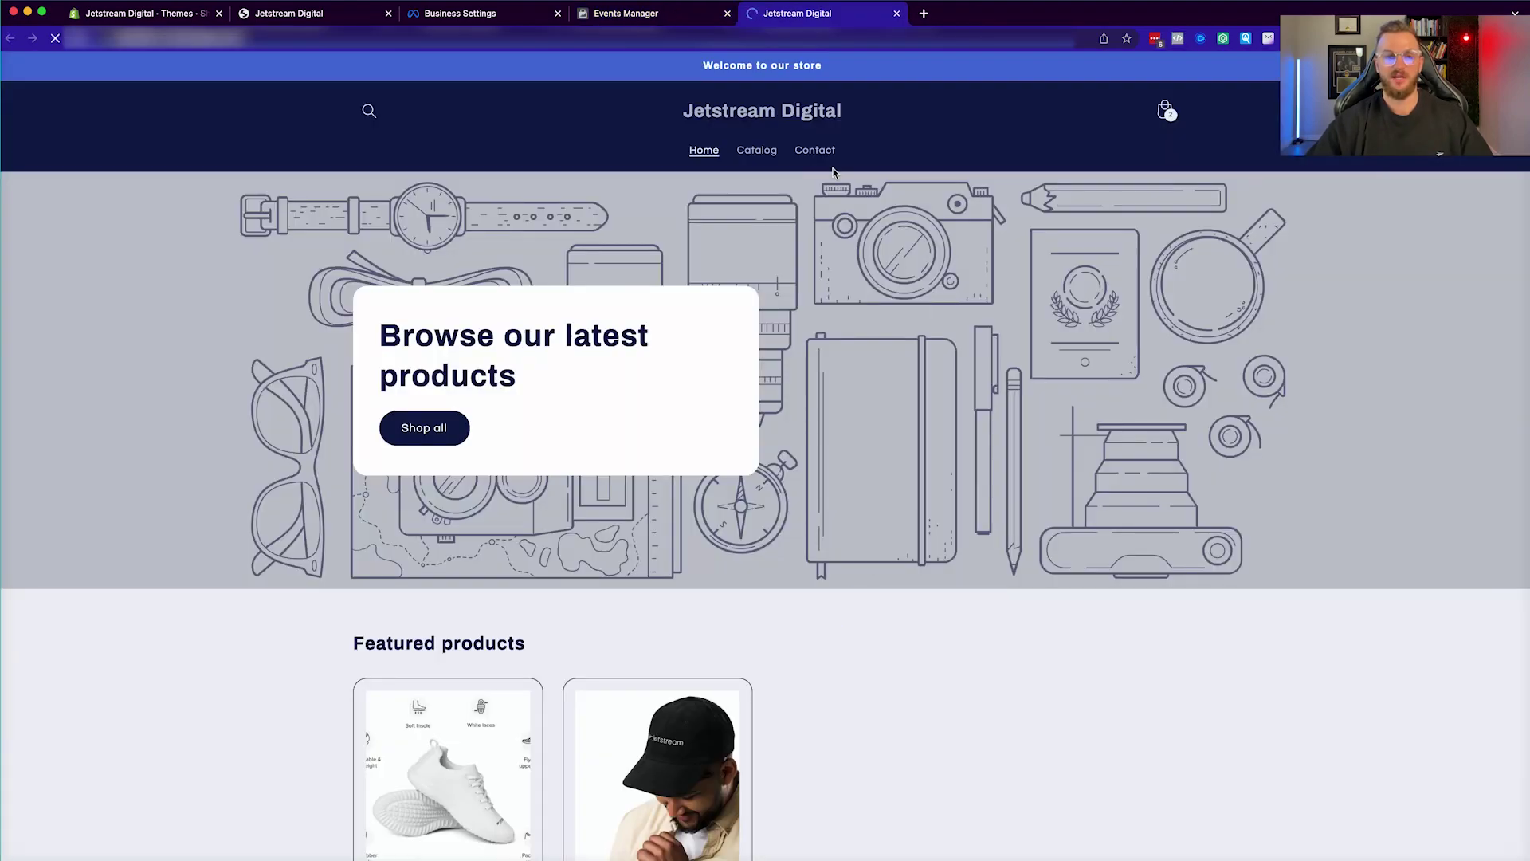
Add the Men's athletic shoes in size 5 to the store cart and proceed to checkout.
scroll(681, 303, "down", 2)
scroll(681, 303, "down", 3)
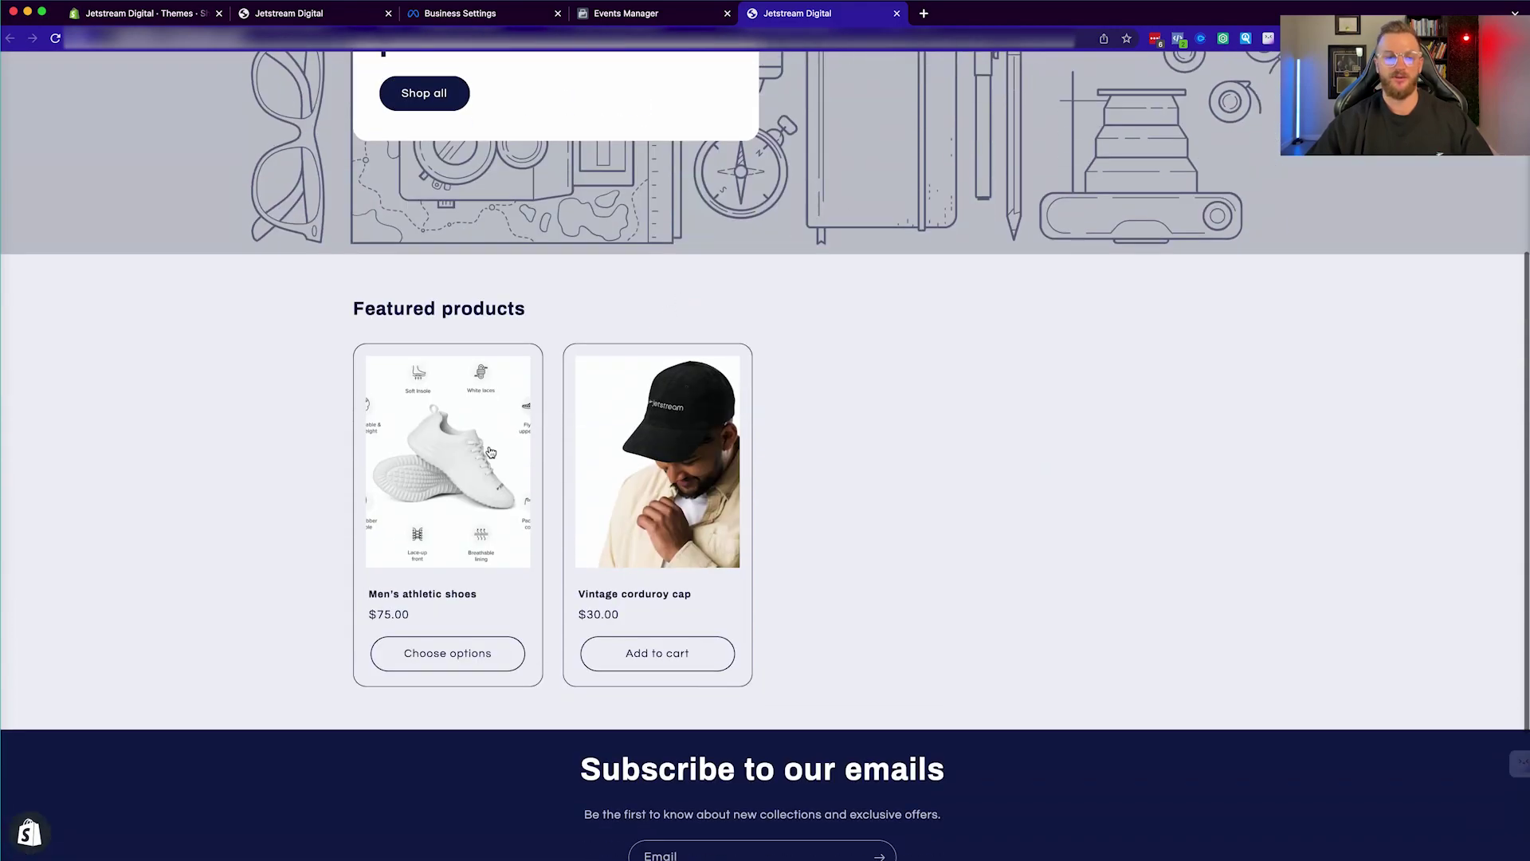
left_click(478, 478)
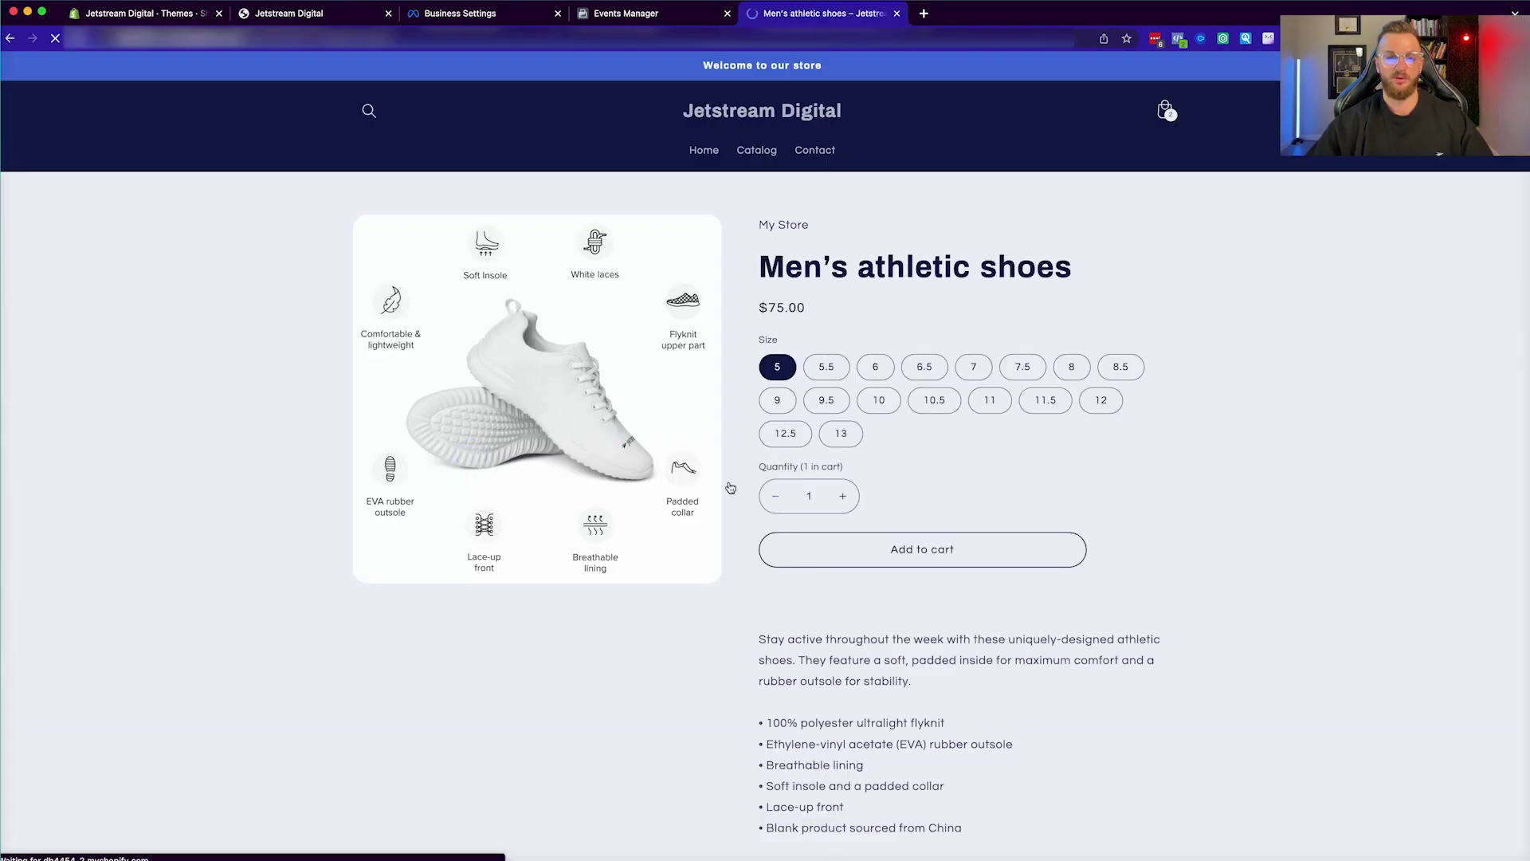
left_click(959, 546)
left_click(1419, 851)
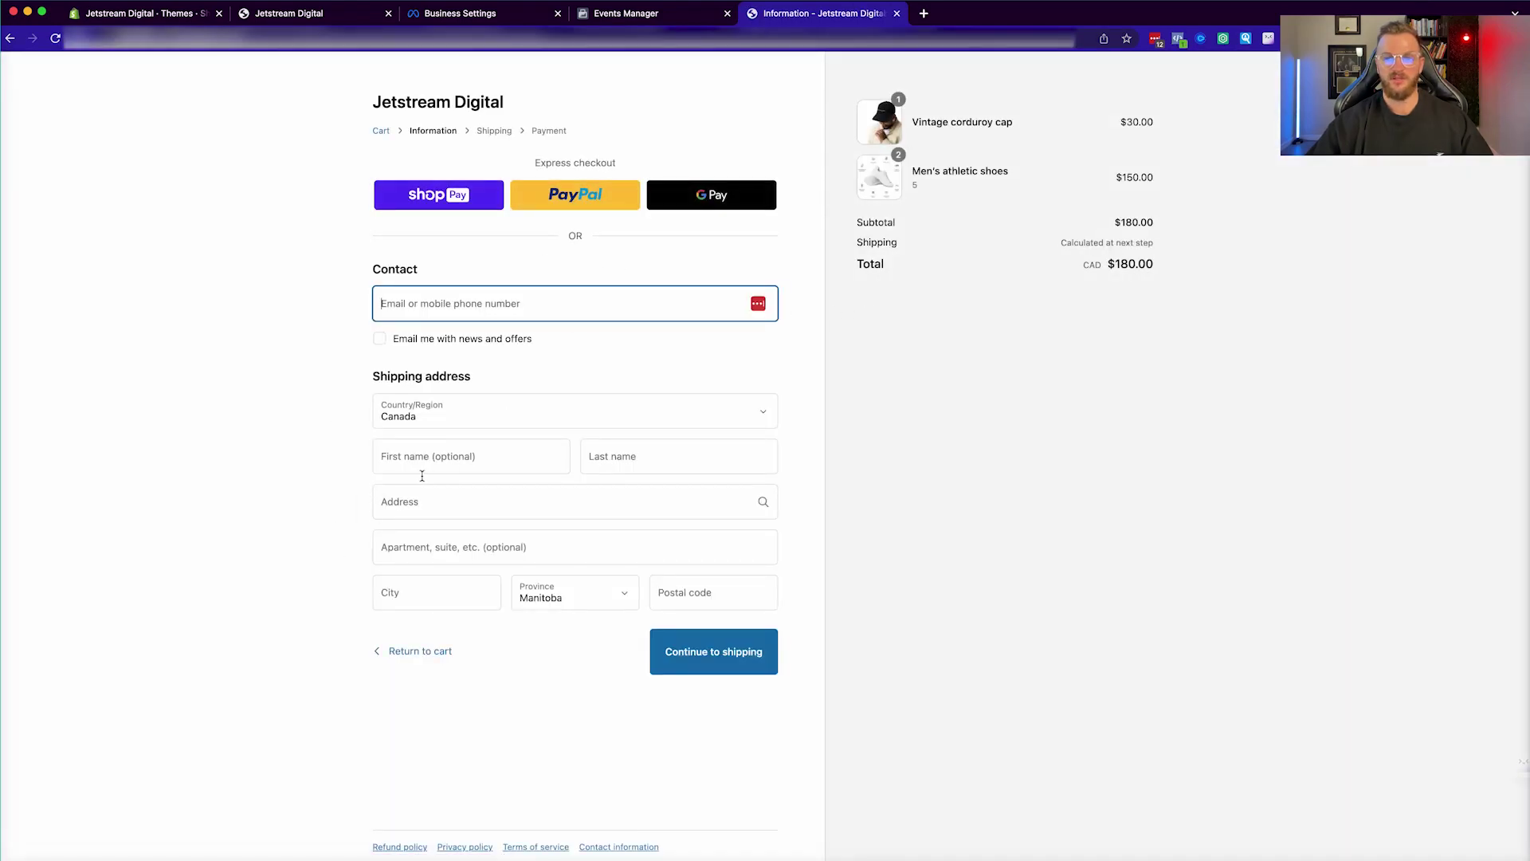
Leave the checkout, visit the store's home and Contact pages, and return to the event test in Events Manager.
left_click(425, 102)
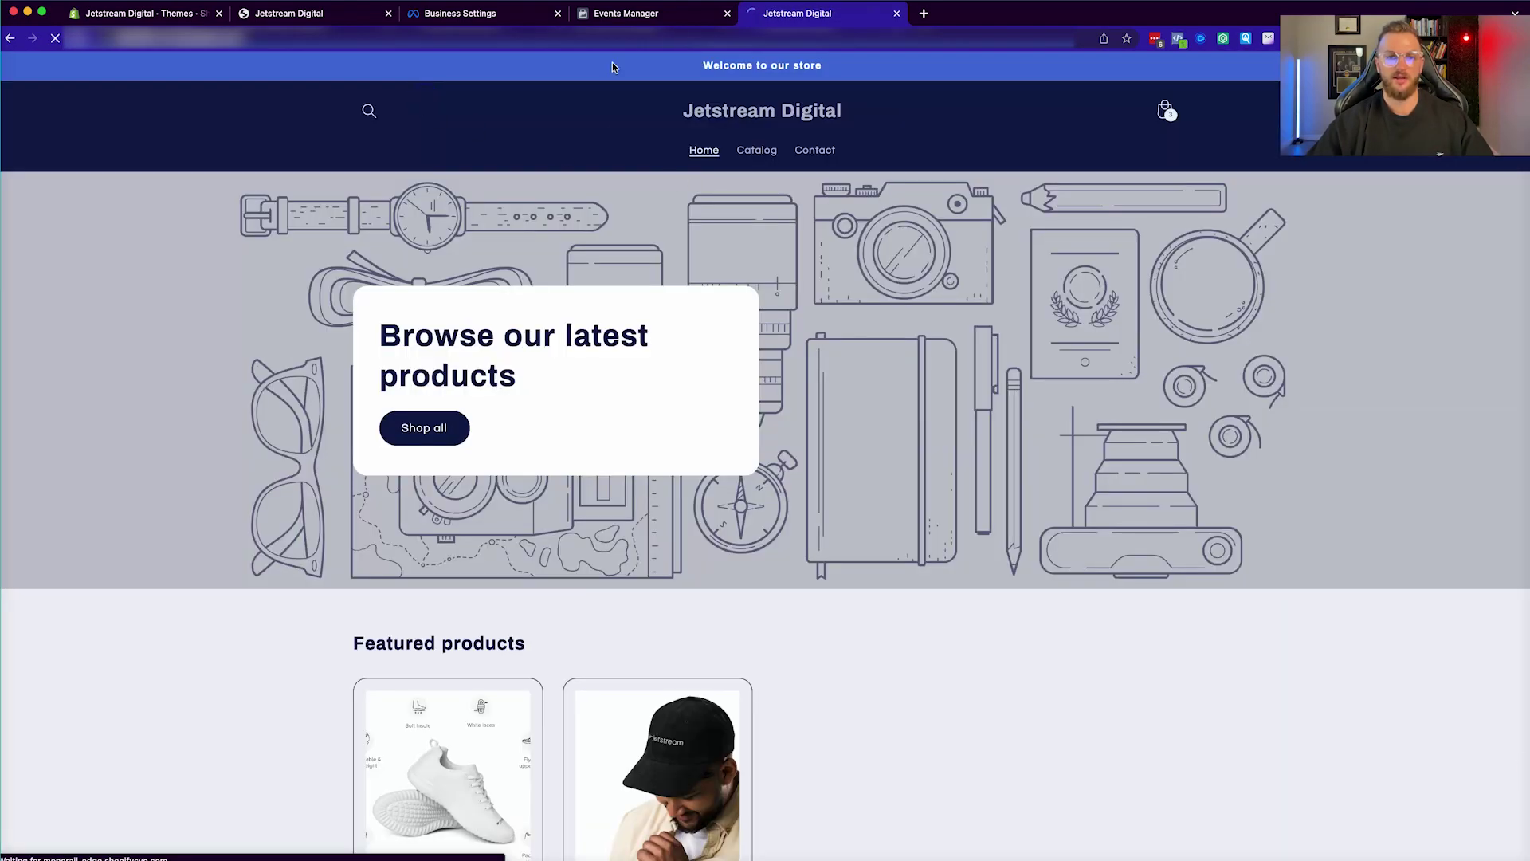
left_click(806, 154)
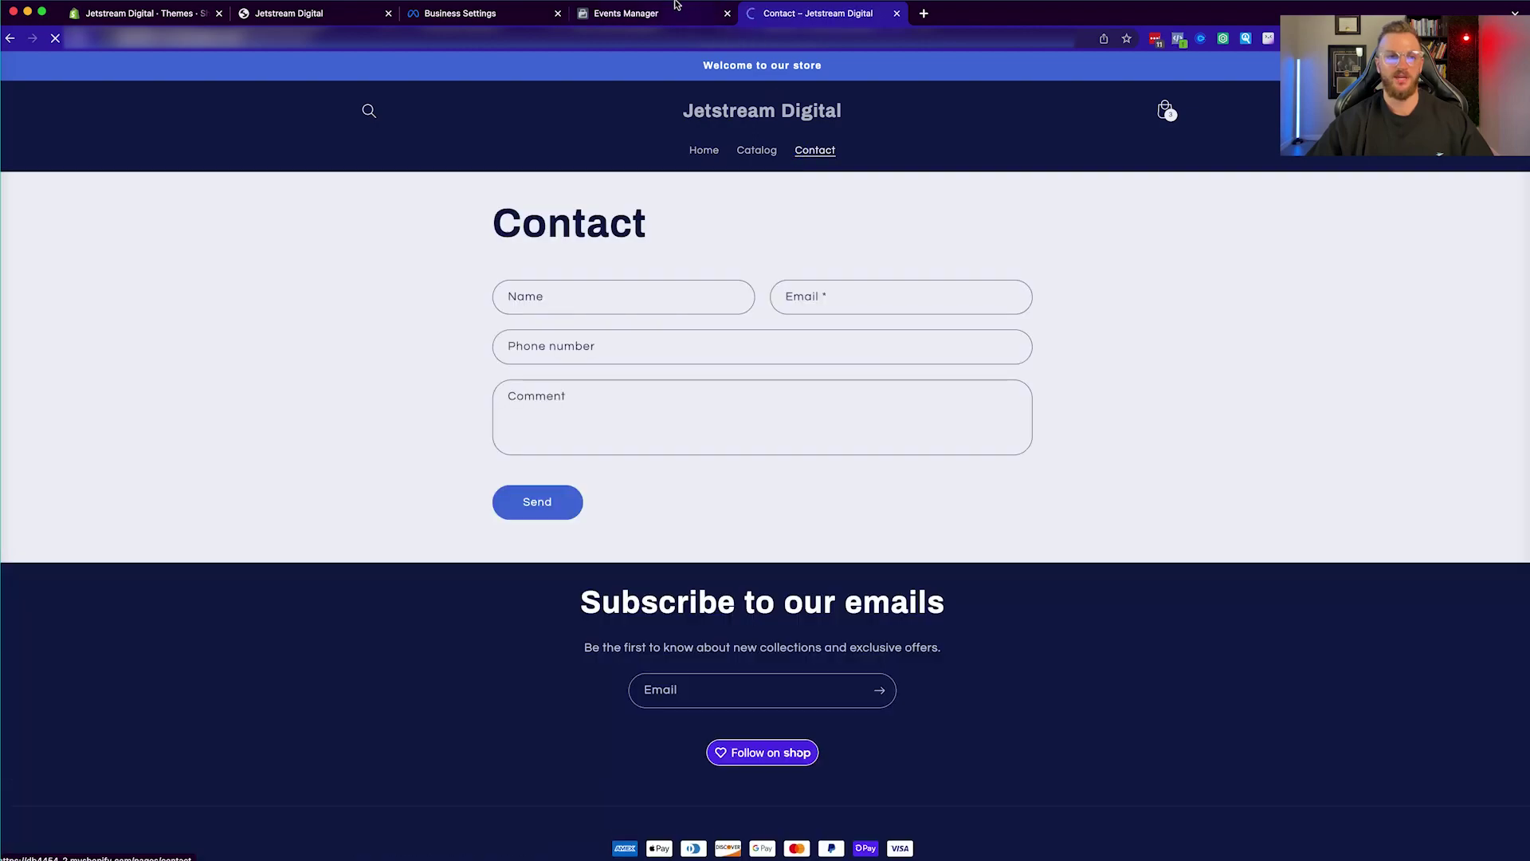
left_click(625, 13)
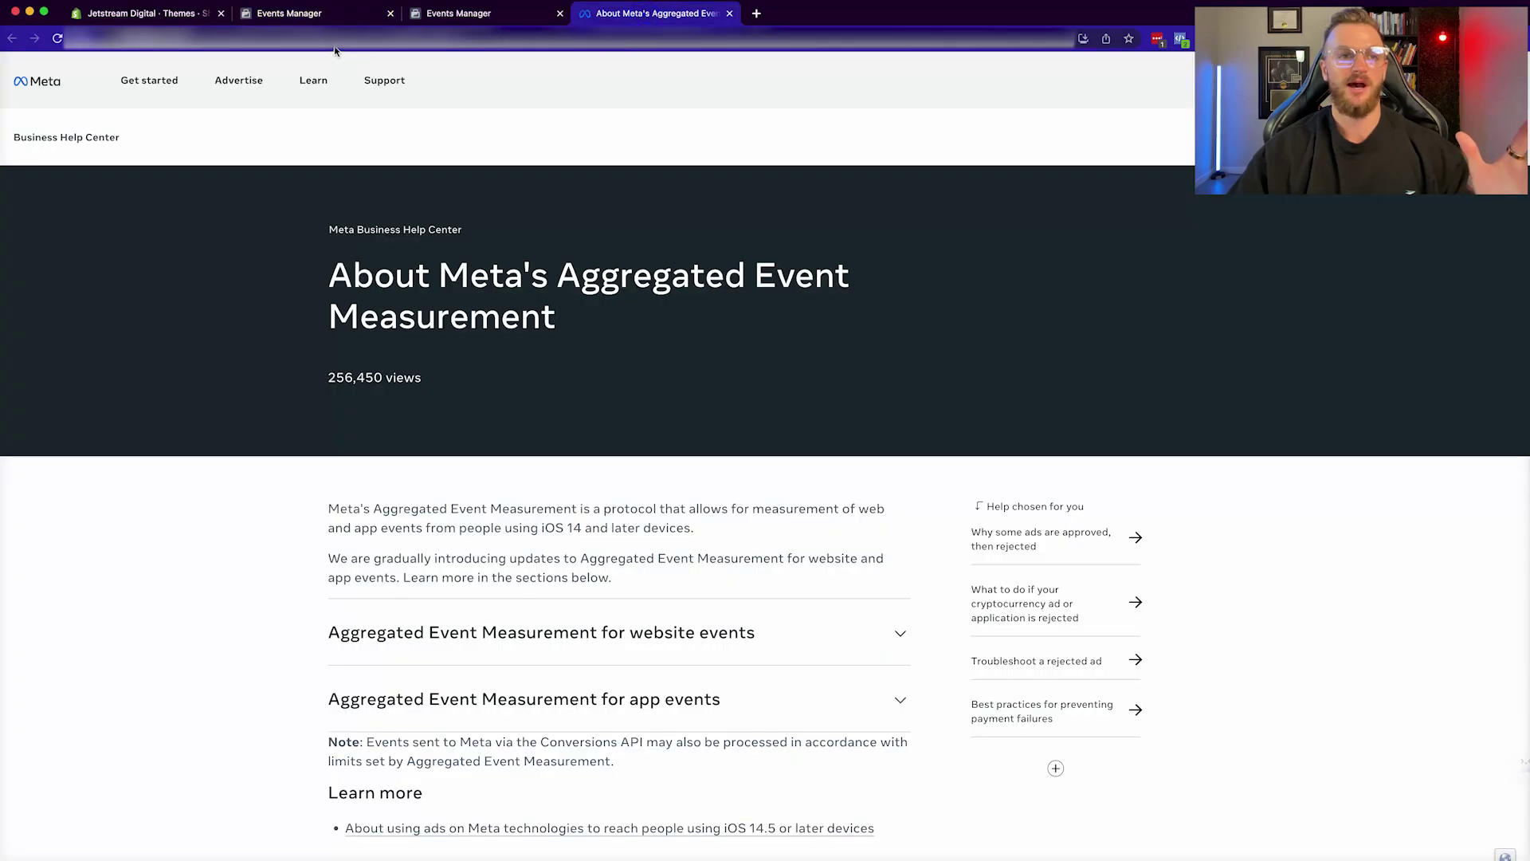
Look through the Meta Business Help Center article about Meta's Aggregated Event Measurement.
scroll(504, 327, "down", 3)
scroll(510, 342, "down", 5)
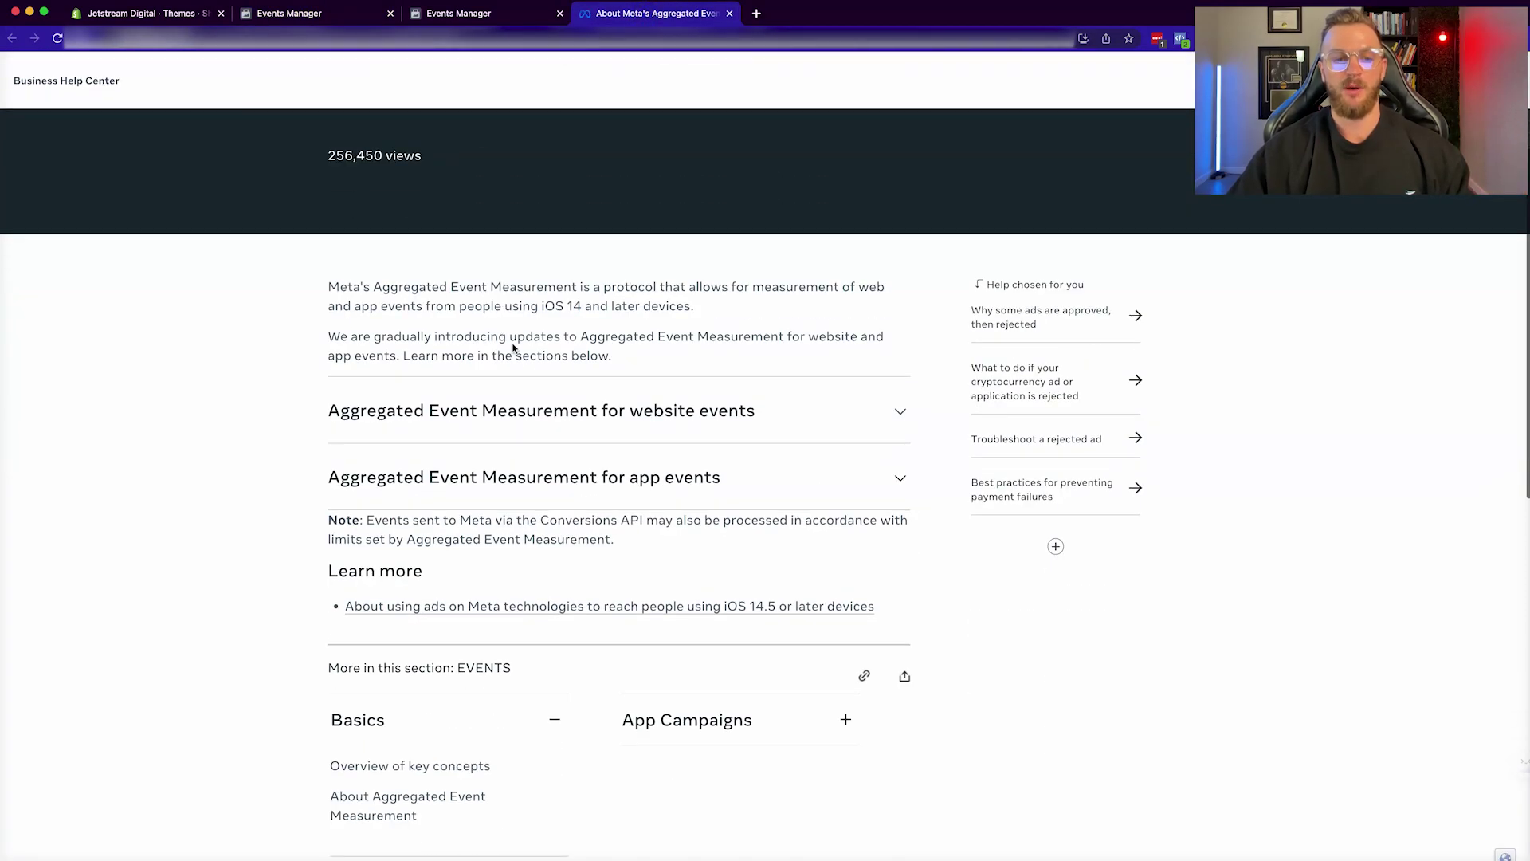
scroll(512, 344, "up", 8)
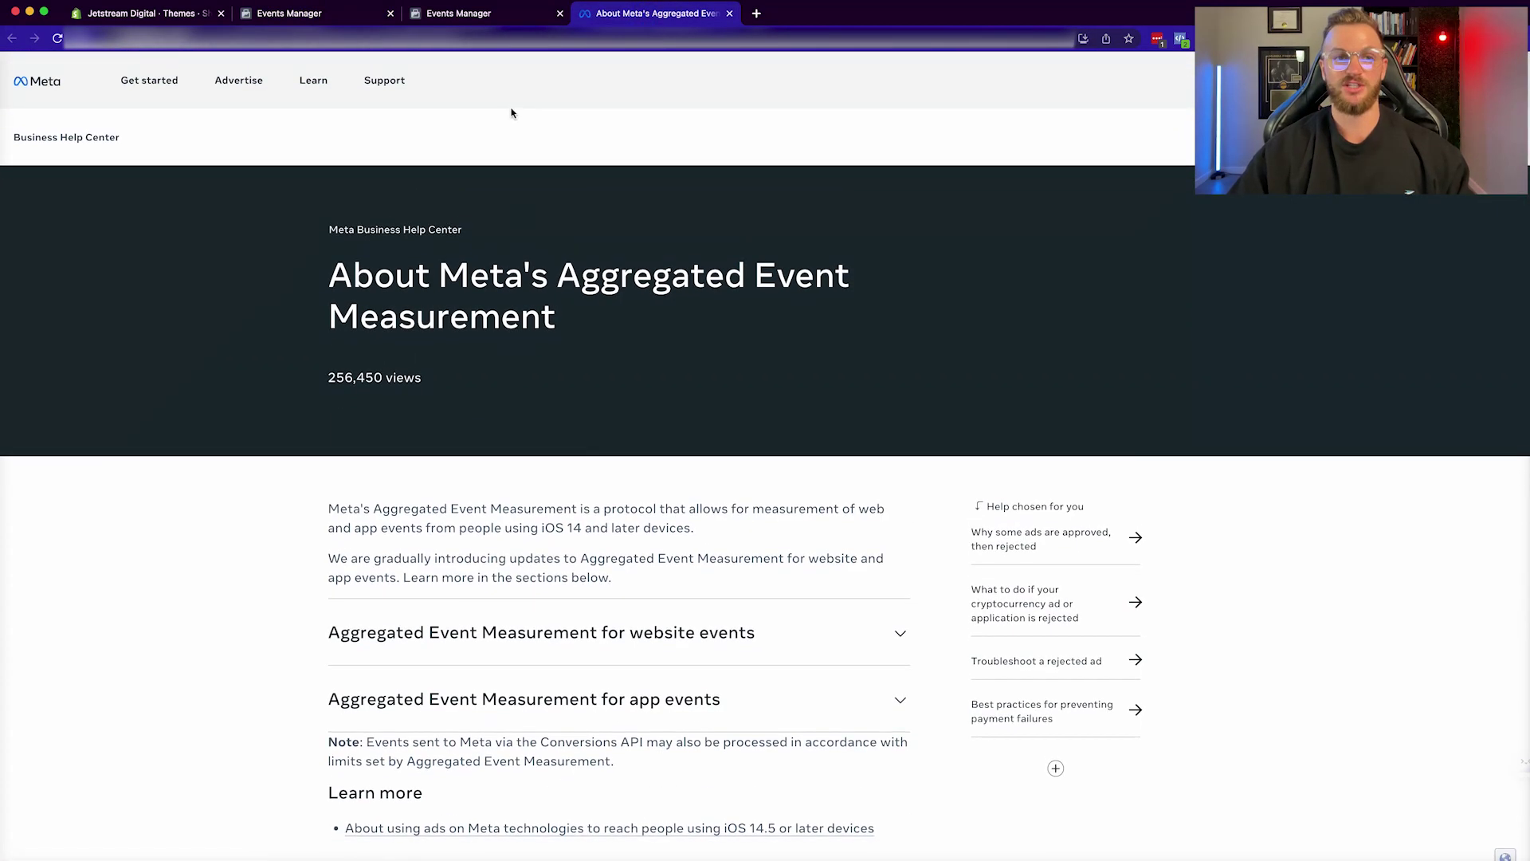